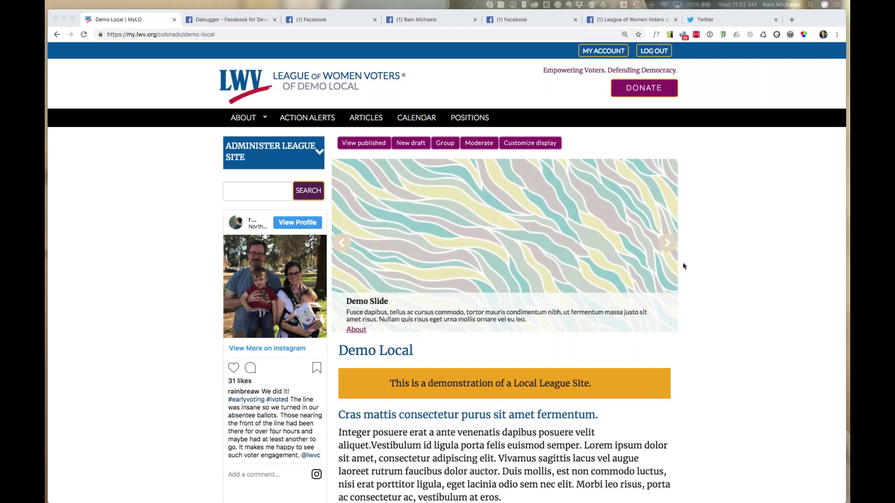
# - Open the "Demo article for office hours" article from the article listing on the Demo Local home page
pyautogui.scroll(-2, 684, 267)
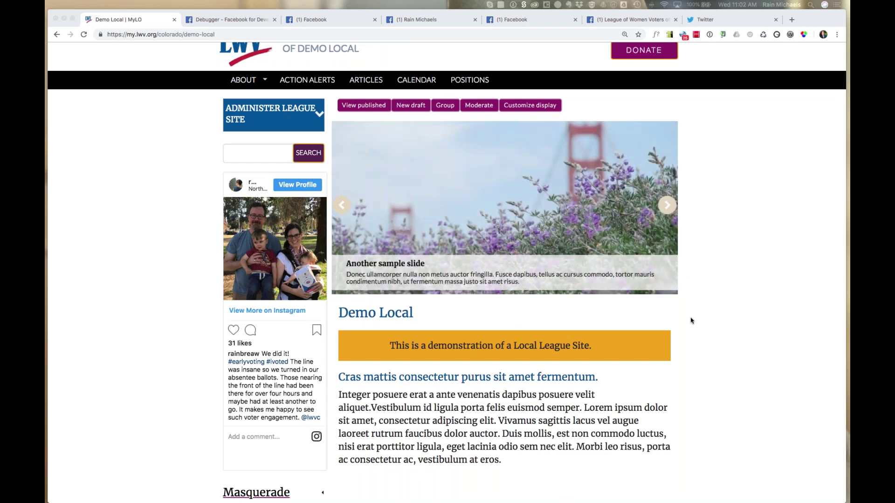
pyautogui.scroll(-10, 691, 321)
pyautogui.scroll(-7, 691, 321)
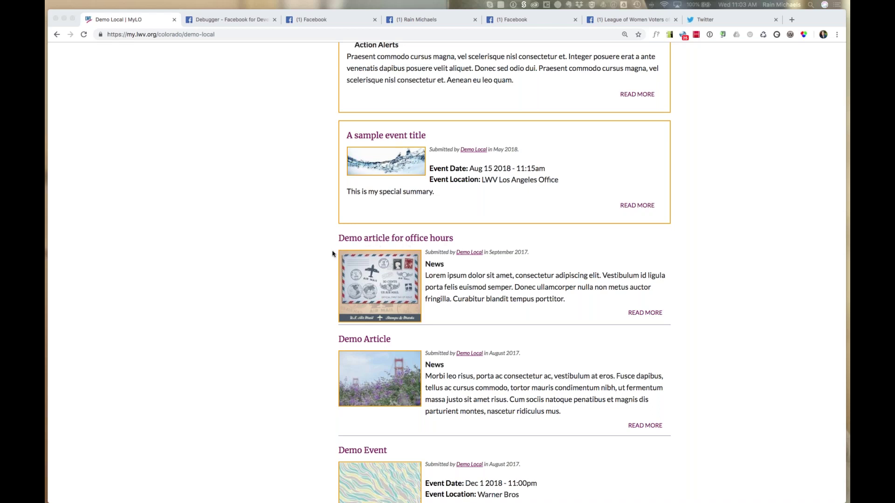
pyautogui.press('super+equal')
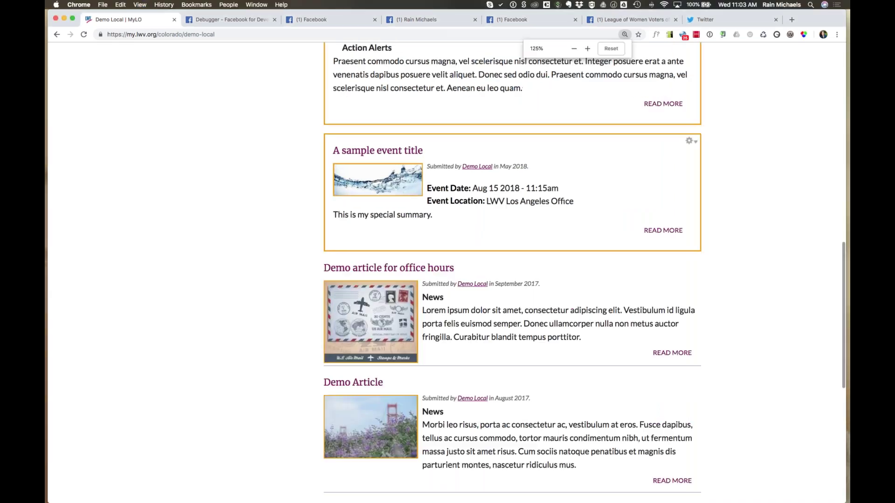
pyautogui.press('super+equal')
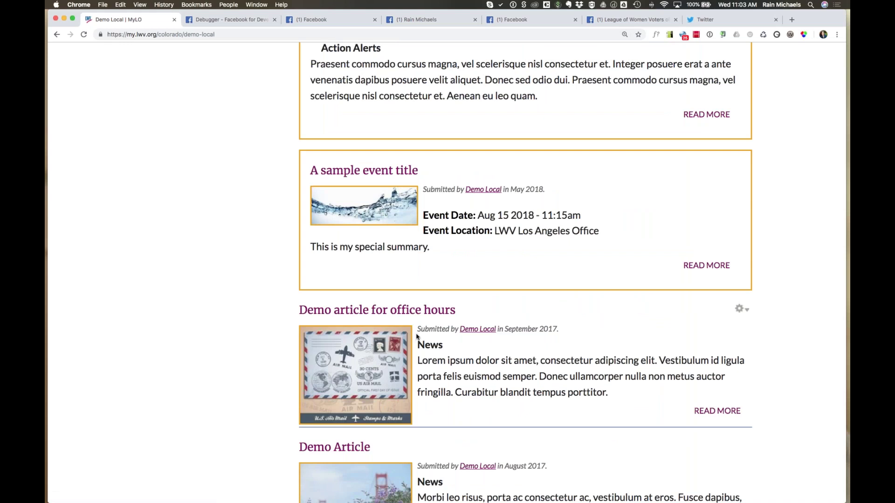
pyautogui.click(391, 312)
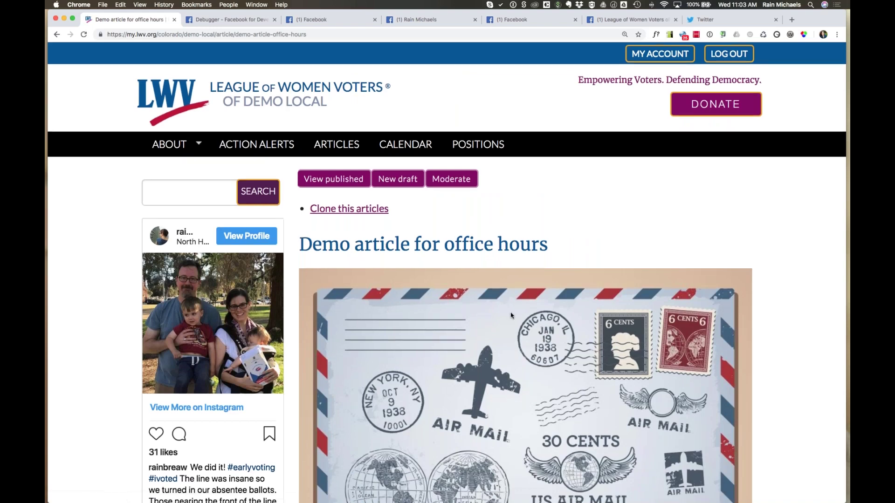
# - Examine the full article page, including its title, main image, share option, body text and embedded photos
pyautogui.scroll(-3, 511, 316)
pyautogui.scroll(-4, 510, 315)
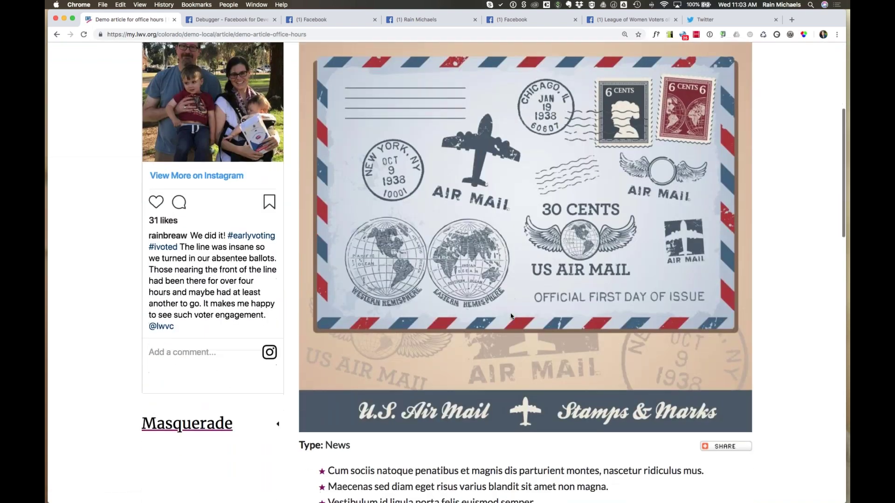
pyautogui.scroll(-9, 511, 316)
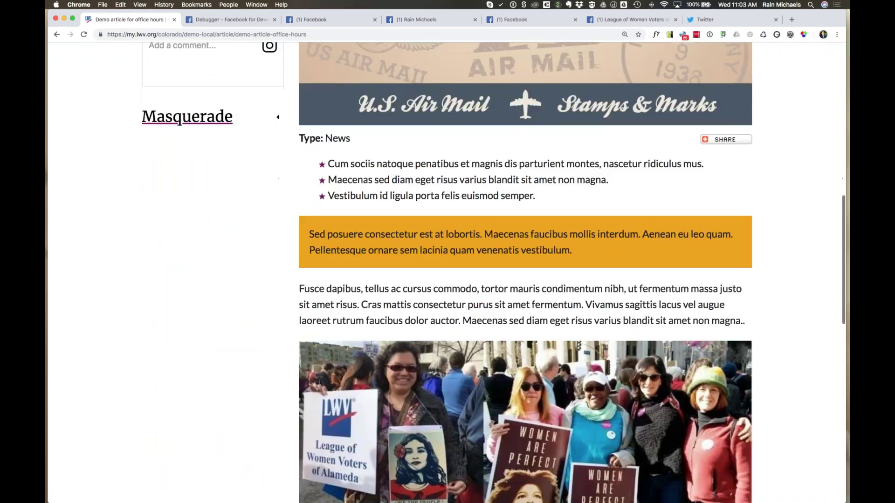
pyautogui.scroll(-9, 510, 315)
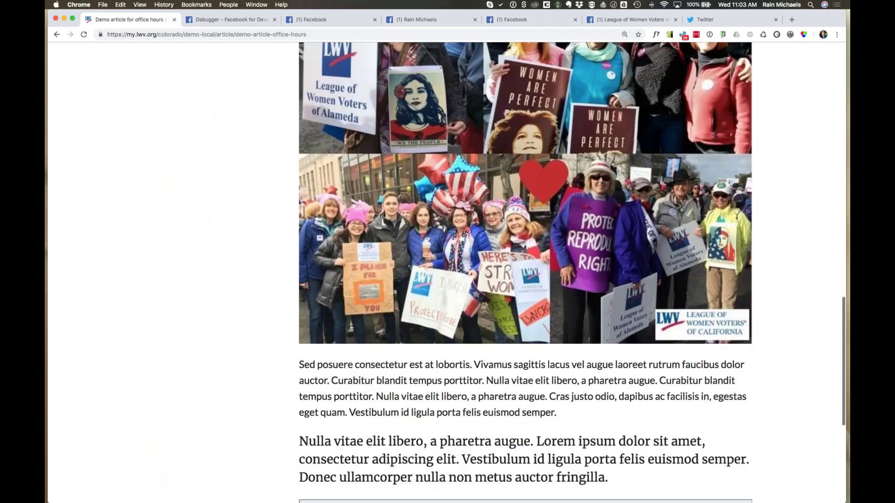
pyautogui.scroll(-7, 510, 315)
pyautogui.scroll(16, 511, 315)
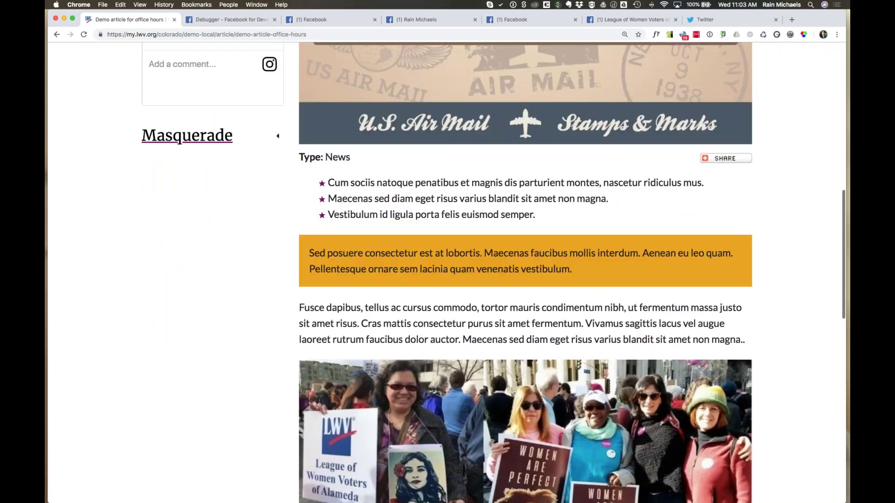
pyautogui.scroll(8, 512, 319)
pyautogui.scroll(4, 512, 319)
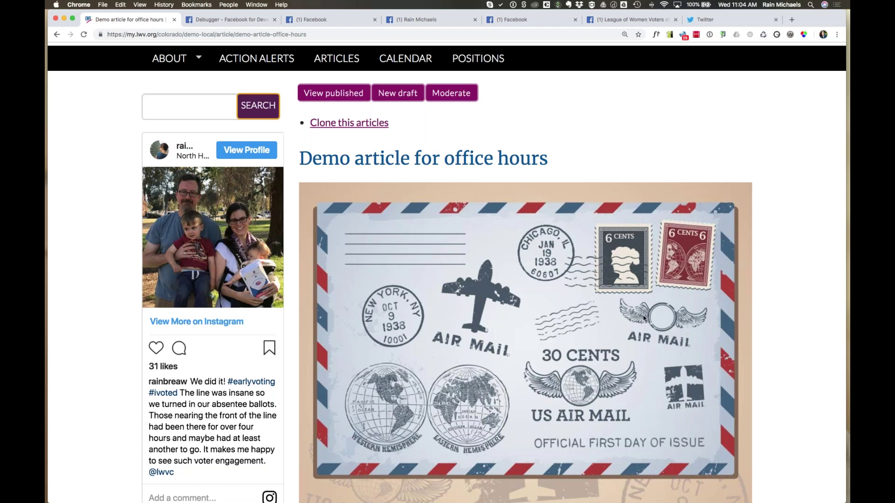
pyautogui.scroll(-1, 644, 319)
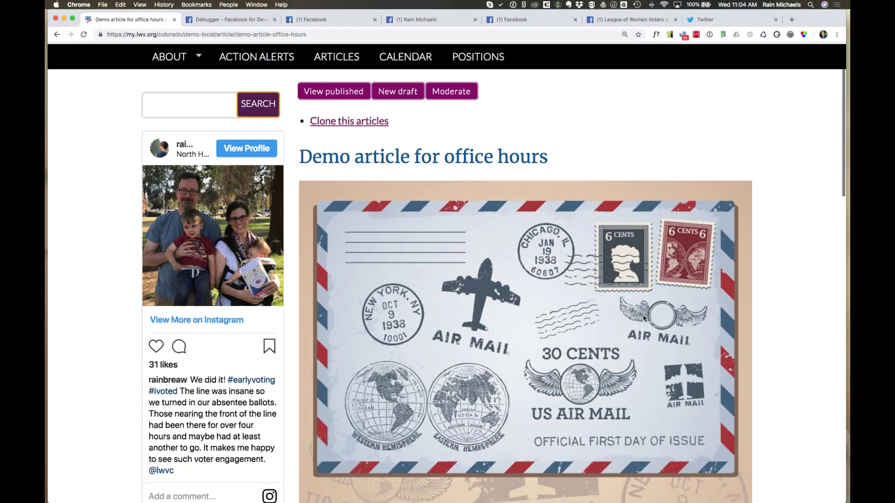
pyautogui.scroll(-5, 644, 318)
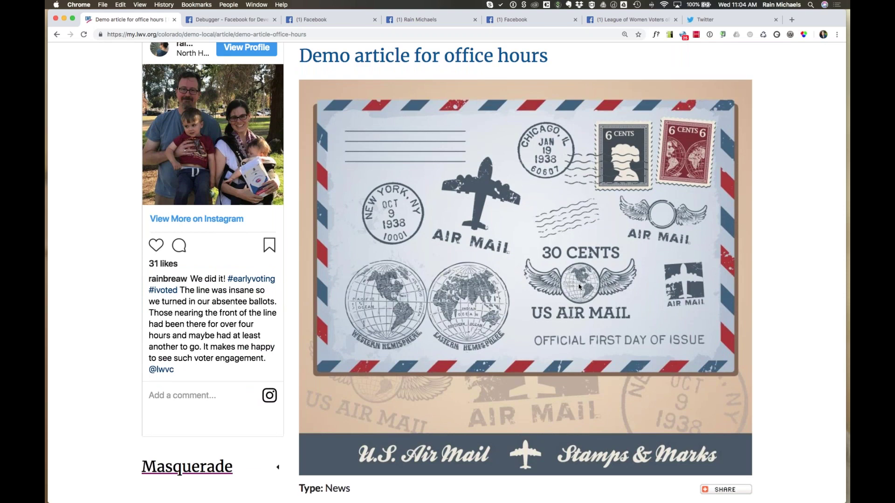
pyautogui.scroll(-15, 579, 286)
pyautogui.scroll(-6, 480, 451)
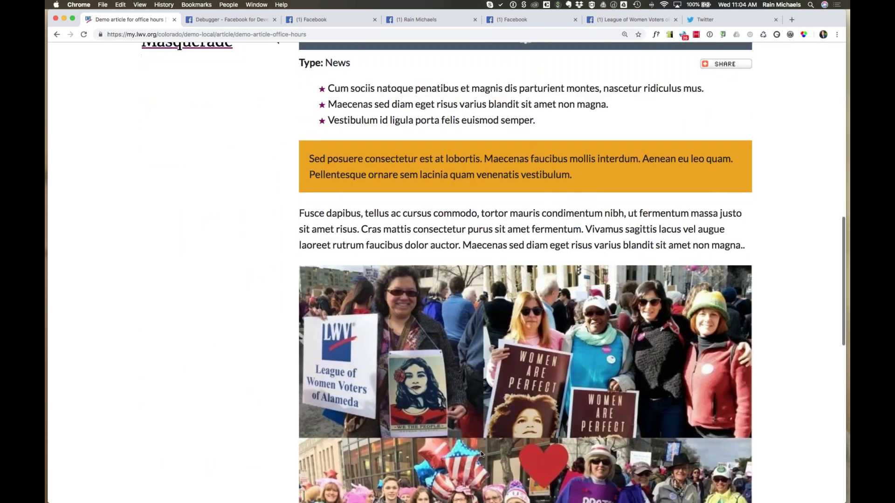
pyautogui.scroll(18, 480, 452)
pyautogui.scroll(11, 481, 454)
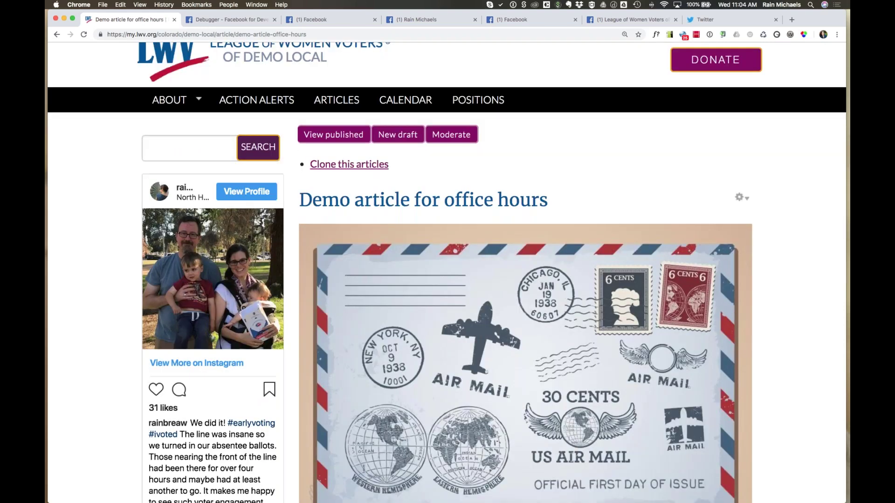
# - Open the Demo Local home page in a new browser tab and highlight the summary text of "Demo article for office hours"
pyautogui.keyDown('super'); pyautogui.click(273, 57); pyautogui.keyUp('super')
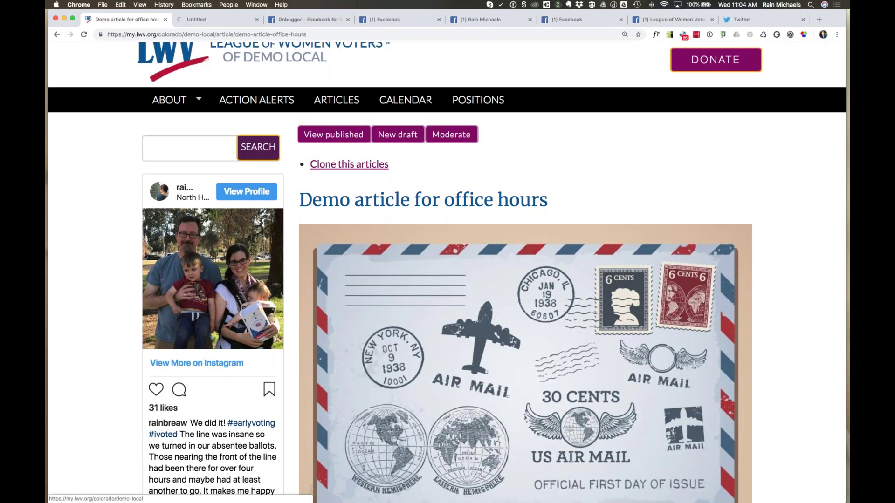
pyautogui.click(218, 21)
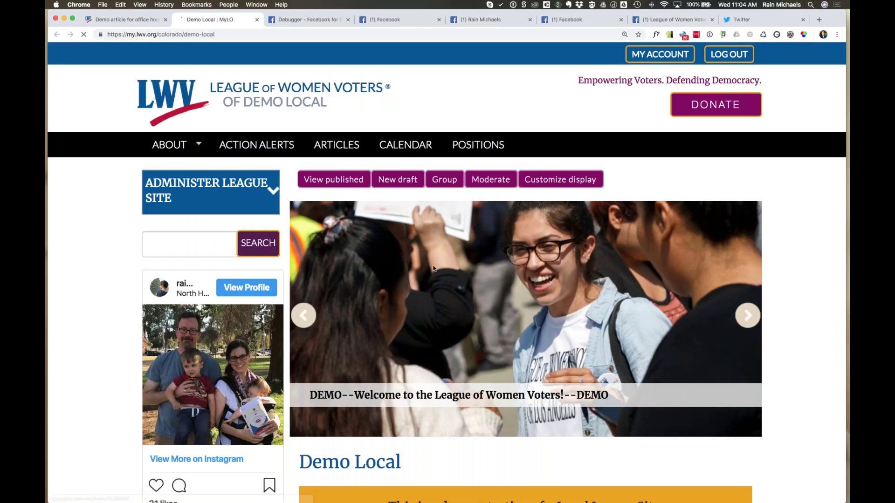
pyautogui.scroll(-20, 434, 269)
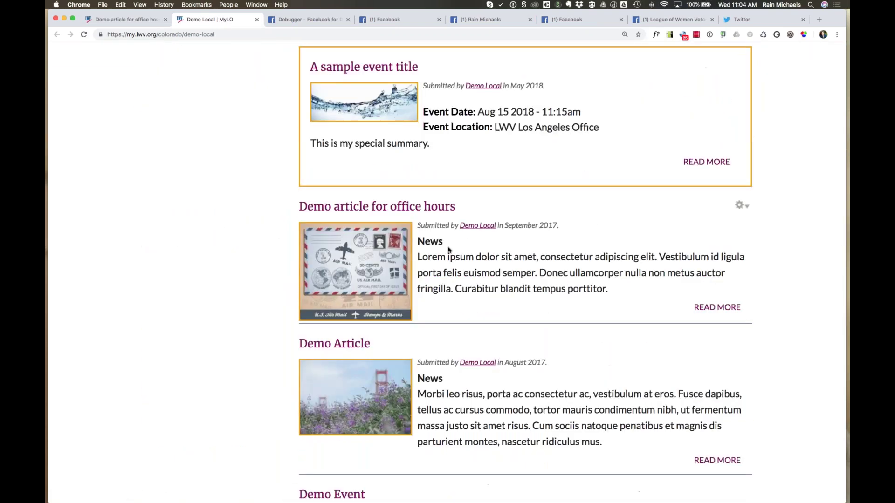
pyautogui.moveTo(609, 289); pyautogui.dragTo(418, 257)
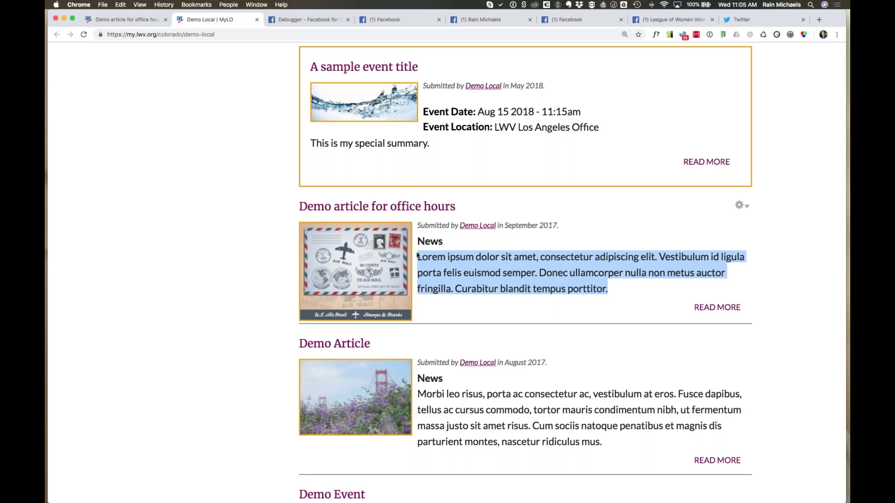
# - Return to the "Demo article for office hours" page and start sharing it to Facebook
pyautogui.click(141, 19)
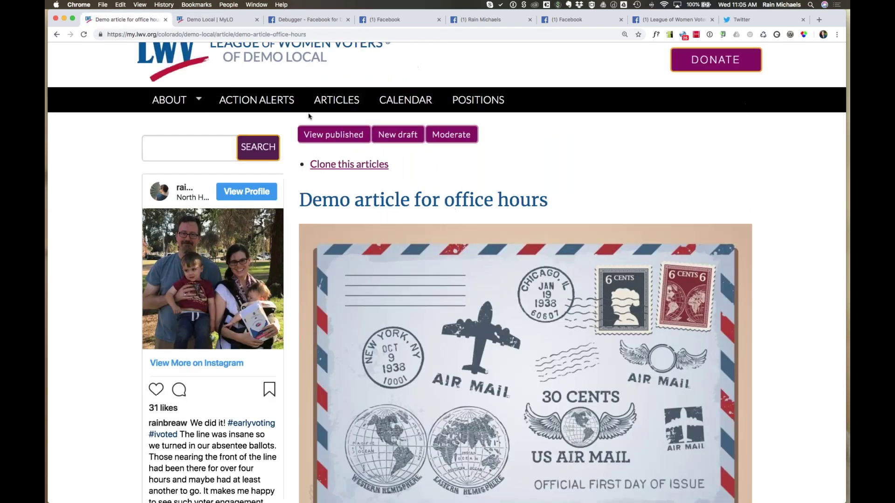
pyautogui.scroll(-6, 356, 219)
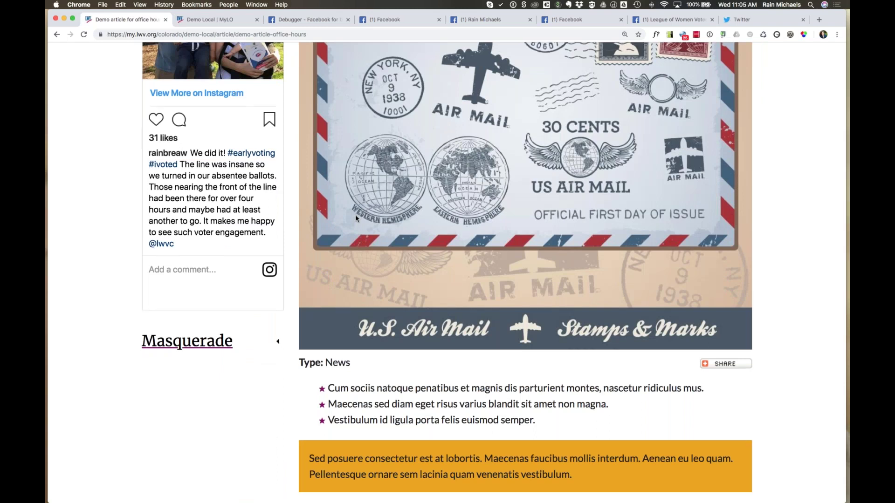
pyautogui.click(728, 365)
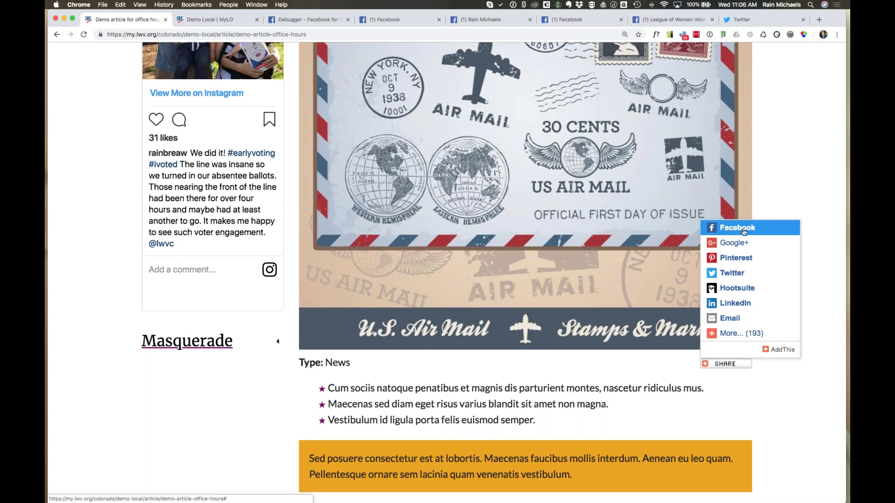
pyautogui.click(745, 231)
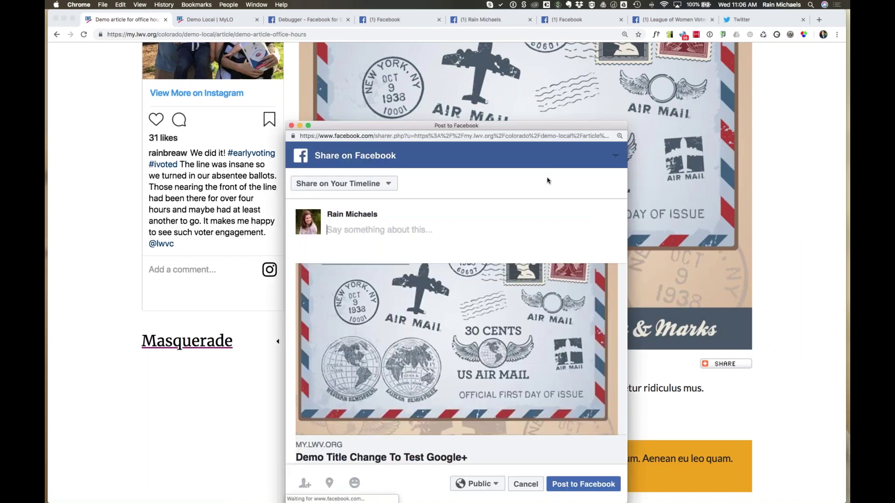
# - Reposition the Facebook share window to compare its image, title and summary preview with the article behind it
pyautogui.moveTo(503, 74); pyautogui.dragTo(498, 53)
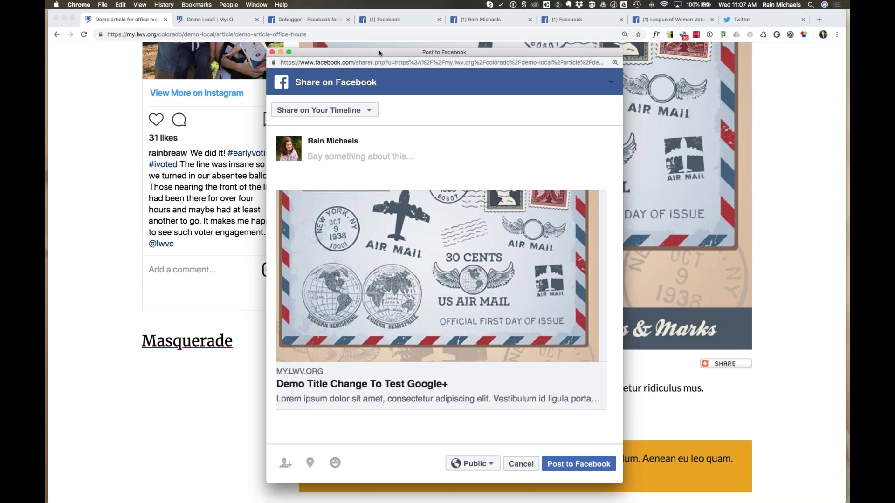
pyautogui.moveTo(380, 52); pyautogui.dragTo(261, 51)
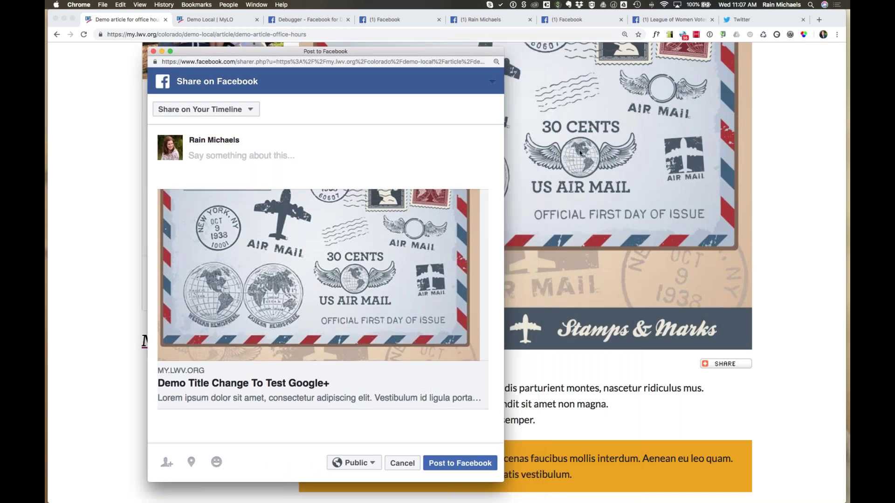
pyautogui.scroll(5, 580, 151)
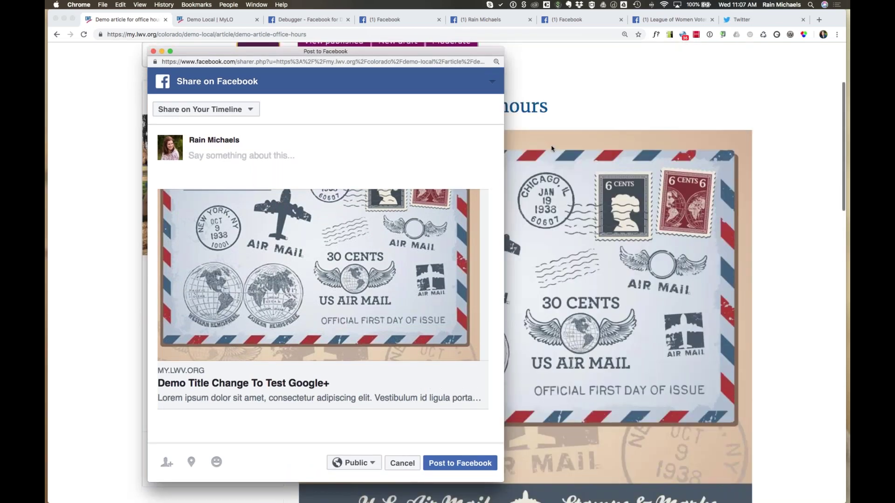
pyautogui.moveTo(396, 52); pyautogui.dragTo(605, 57)
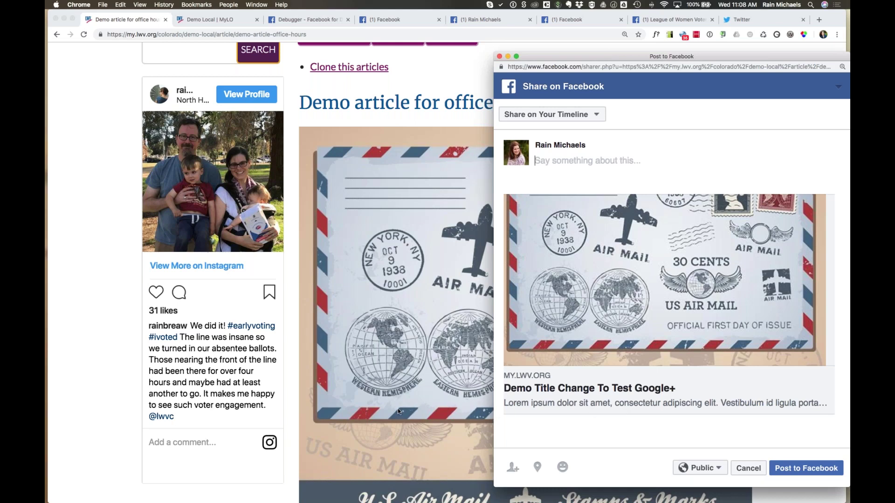
pyautogui.scroll(-6, 398, 409)
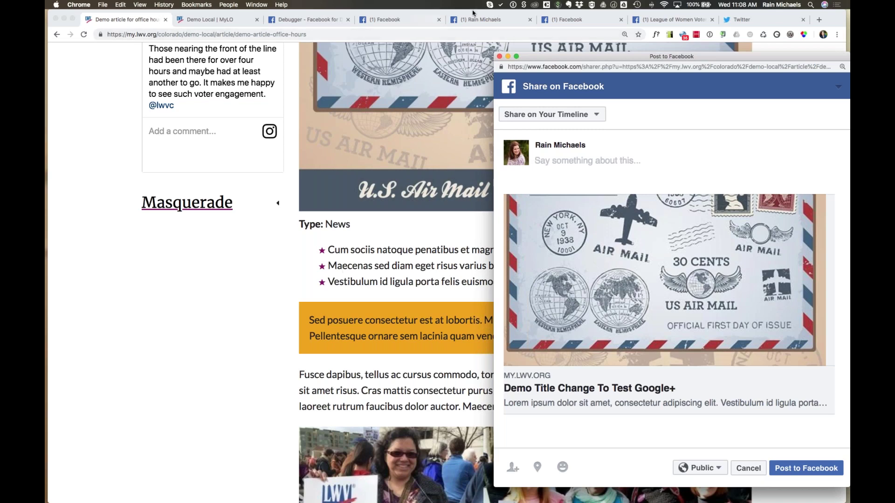
# - Set the Facebook post's audience to Only me and post the article to the timeline
pyautogui.moveTo(545, 56); pyautogui.dragTo(288, 32)
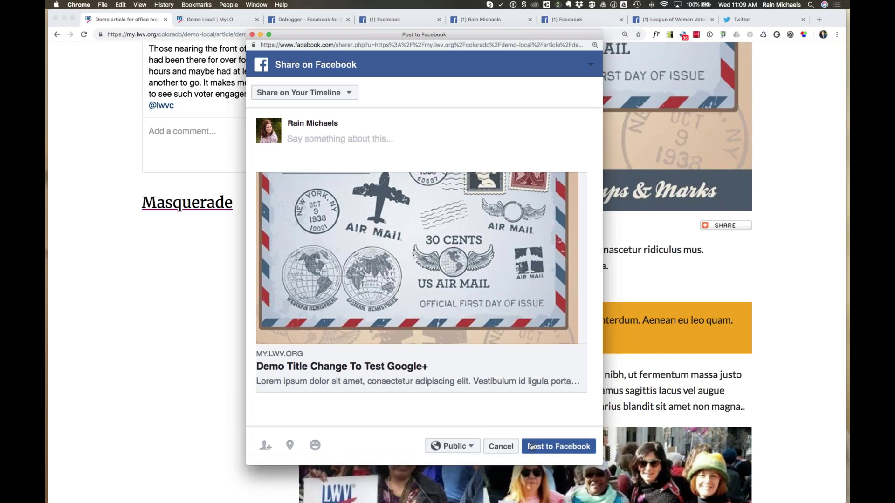
pyautogui.click(456, 446)
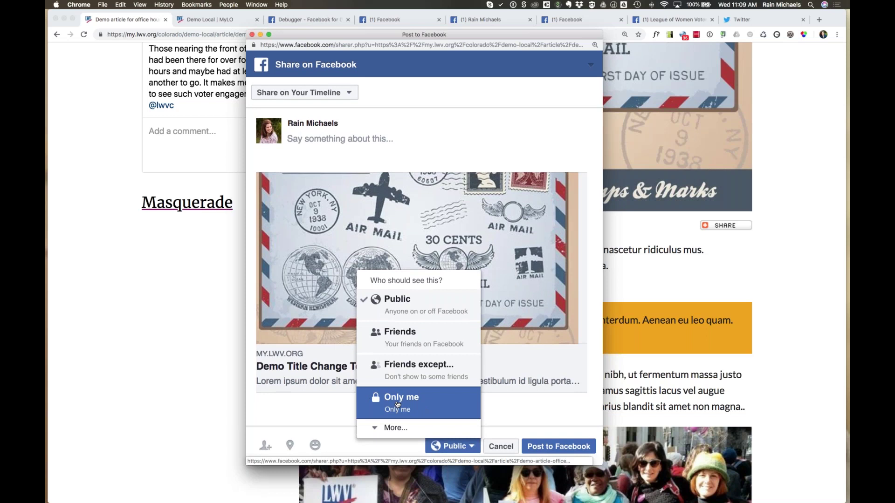
pyautogui.click(398, 405)
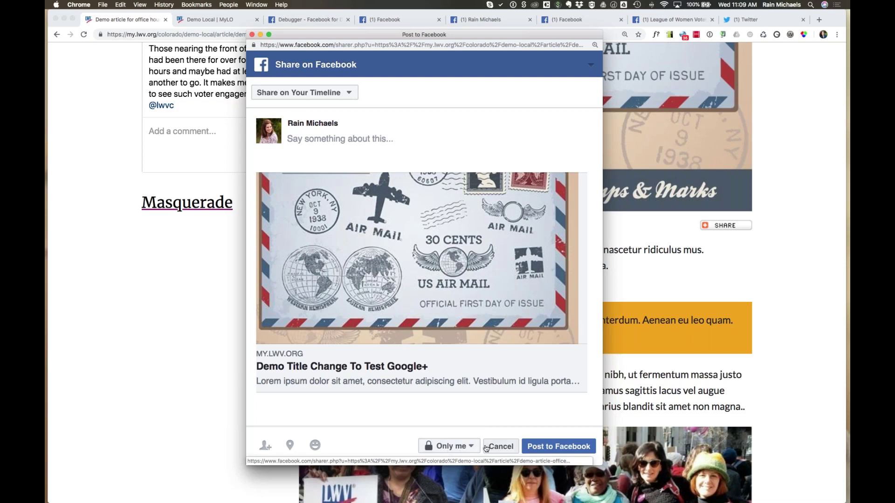
pyautogui.click(558, 449)
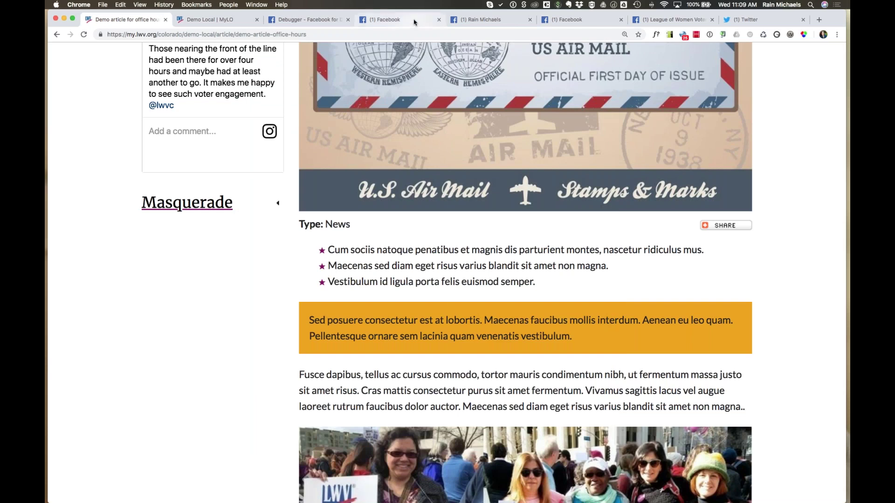
# - Reload the open Facebook profile page and check how the newly shared article post appears on the timeline
pyautogui.click(478, 21)
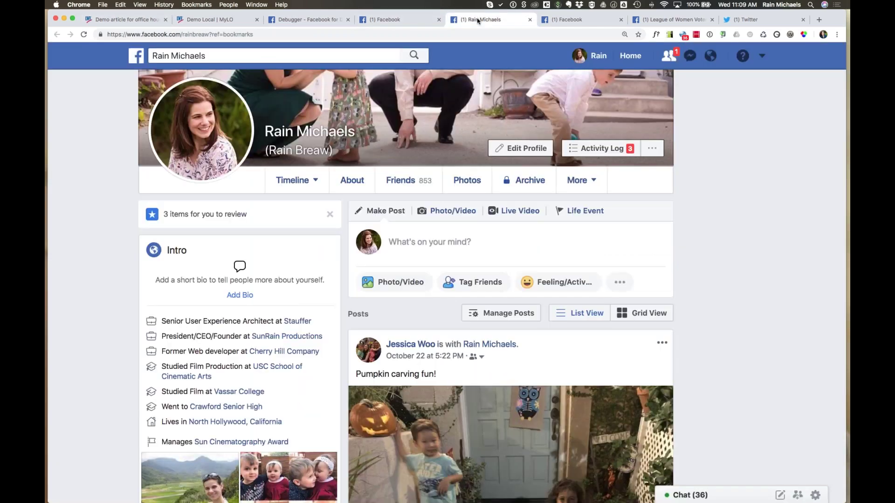
pyautogui.press('super+r')
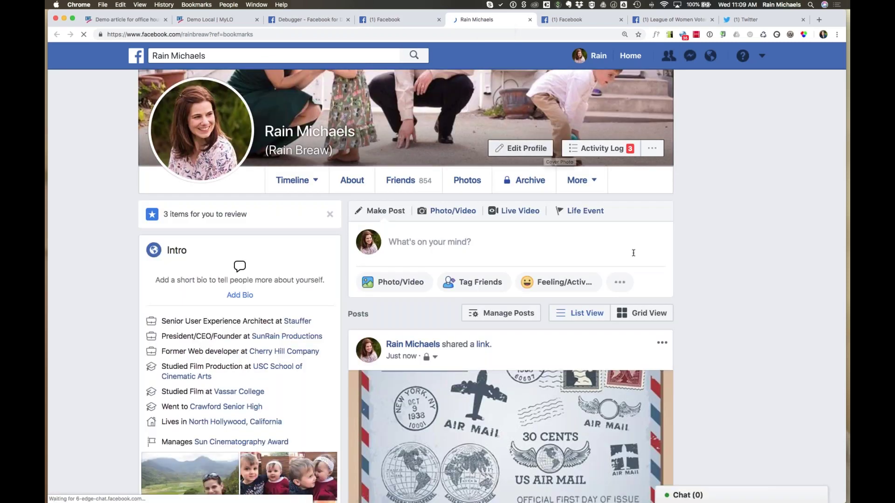
pyautogui.scroll(-5, 634, 253)
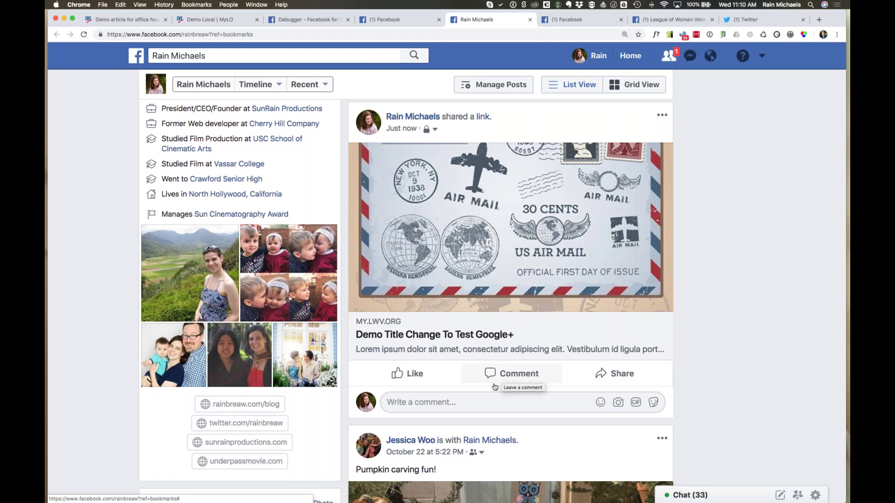
pyautogui.moveTo(415, 376)
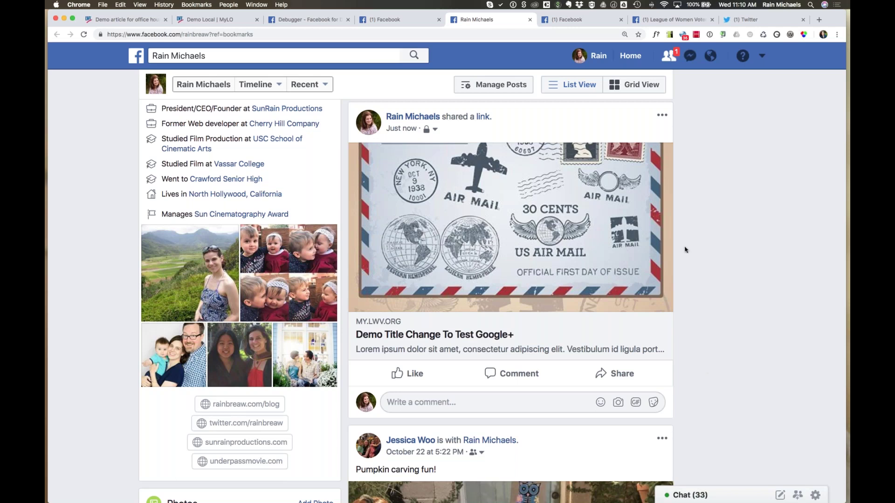
# - Delete the newly shared "Demo Title Change To Test Google+" article post from the Facebook timeline
pyautogui.click(662, 116)
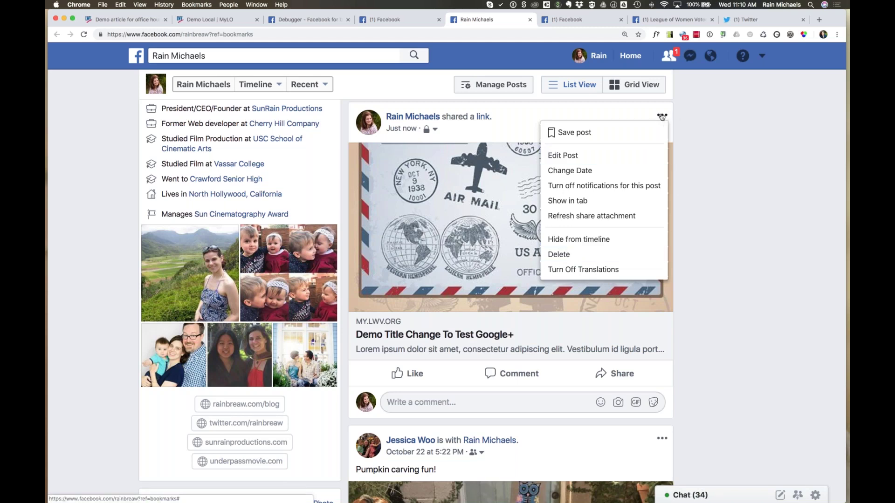
pyautogui.click(582, 254)
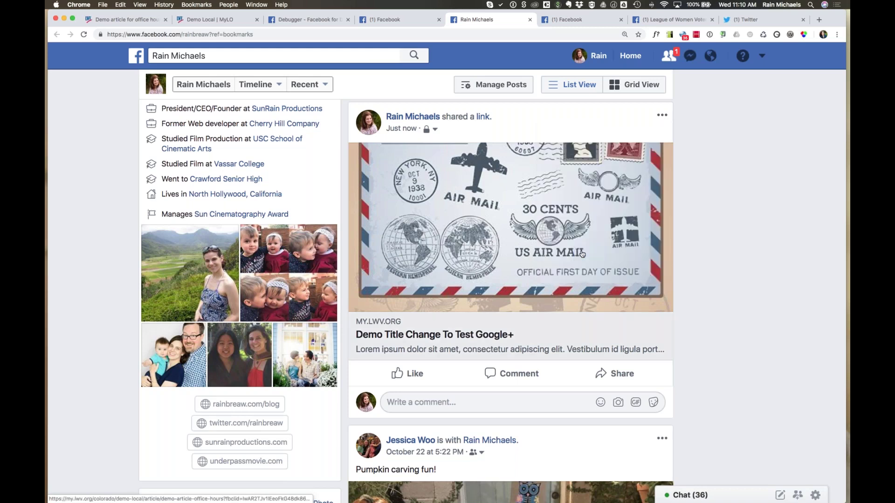
pyautogui.click(570, 251)
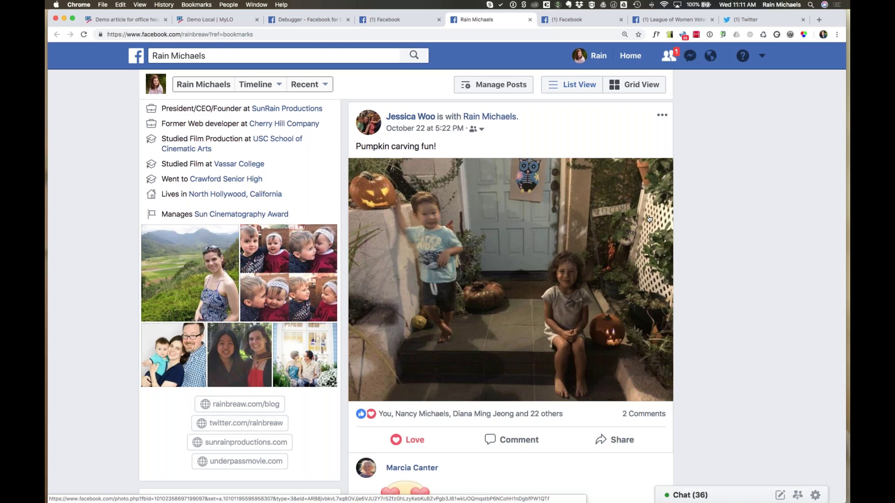
# - Look over the League of Women Voters of Los Angeles Facebook page and its posting area
pyautogui.click(658, 20)
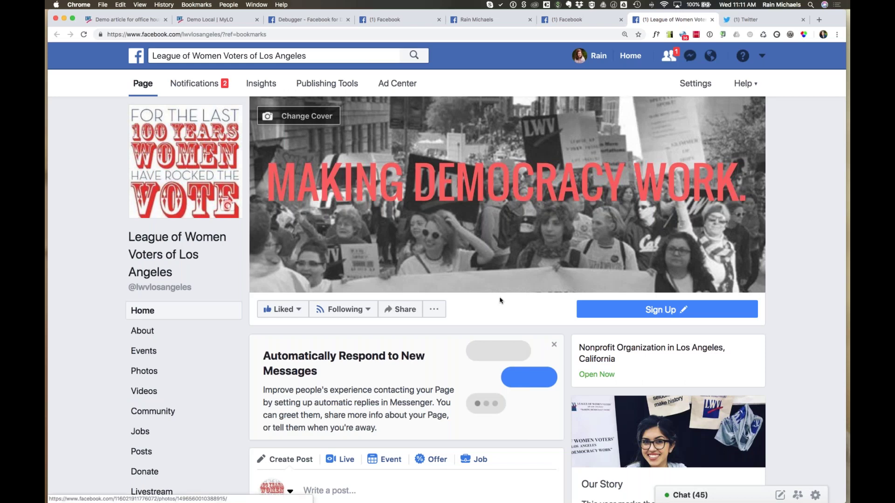
pyautogui.scroll(-7, 501, 301)
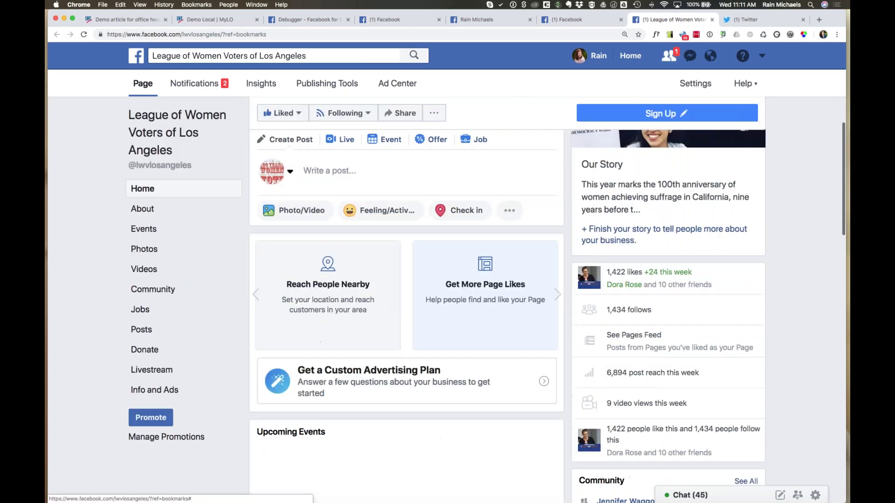
pyautogui.scroll(4, 500, 301)
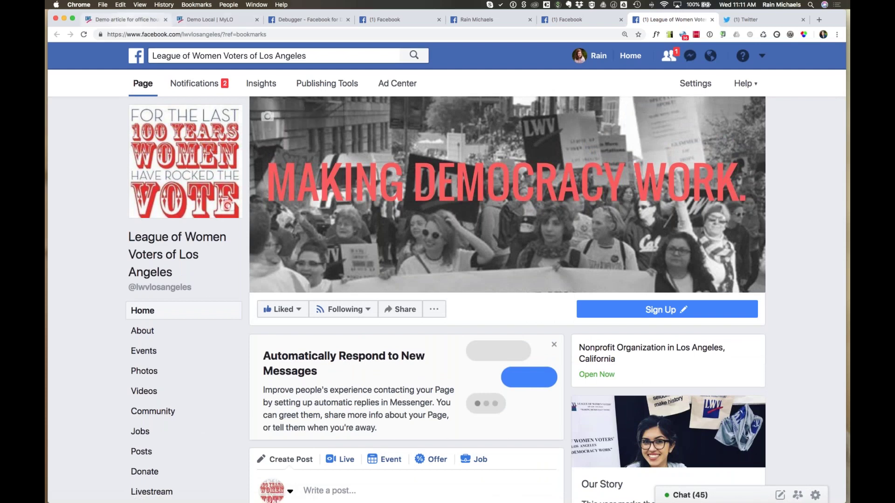
# - Return to the "Demo article for office hours" page, start sharing it to Facebook and reposition the share window
pyautogui.press('super+1')
pyautogui.moveTo(725, 227)
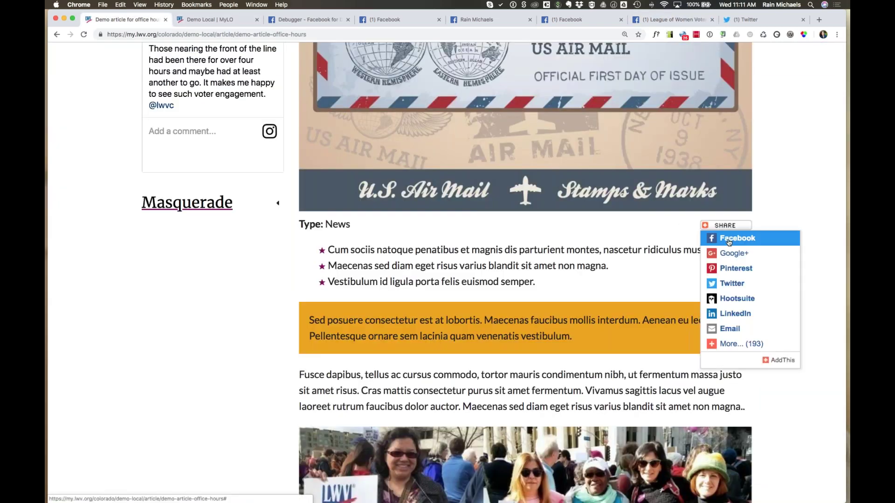
pyautogui.click(737, 238)
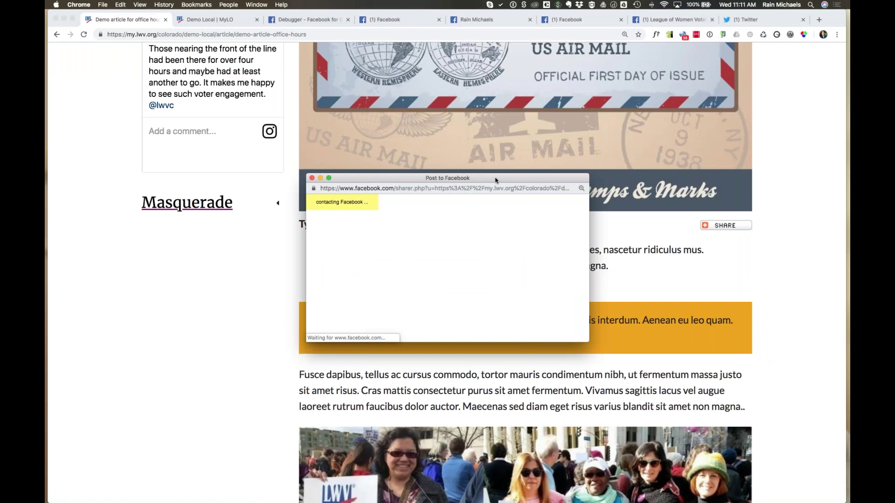
pyautogui.moveTo(494, 181); pyautogui.dragTo(479, 134)
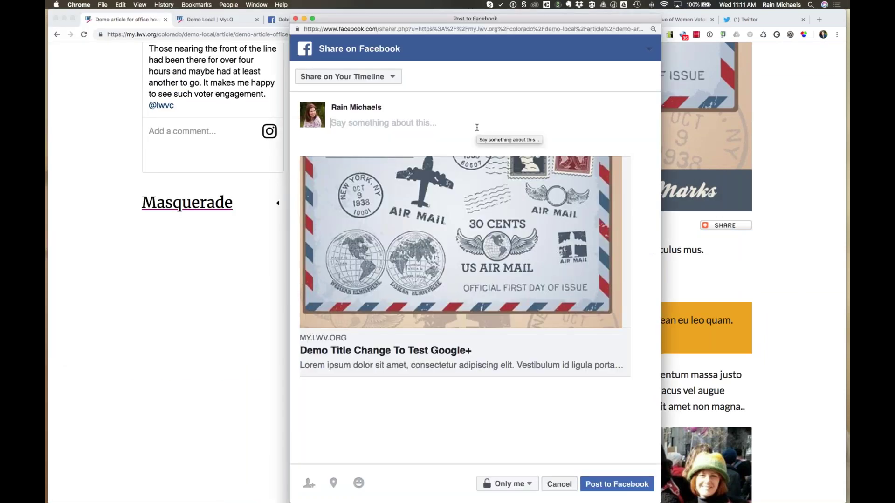
# - Set the Facebook share to go on a managed page, choosing League of Women Voters of Los Angeles
pyautogui.click(394, 80)
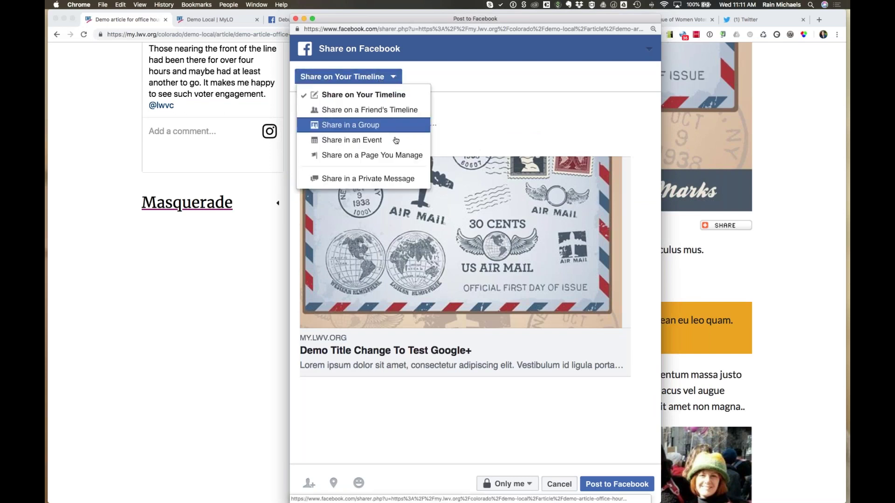
pyautogui.click(358, 155)
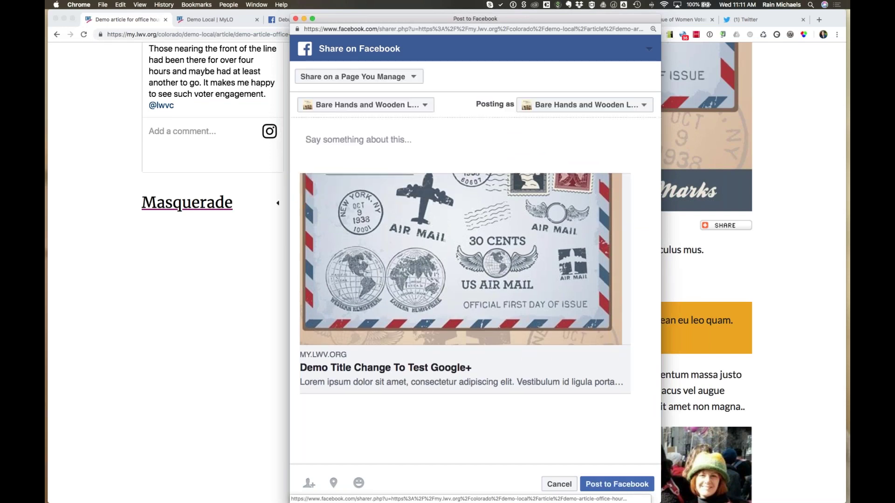
pyautogui.click(420, 106)
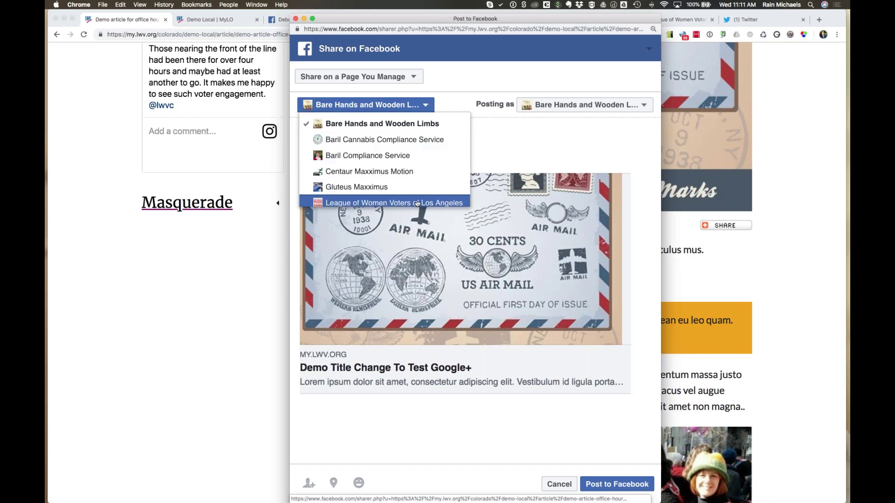
pyautogui.scroll(-2, 417, 198)
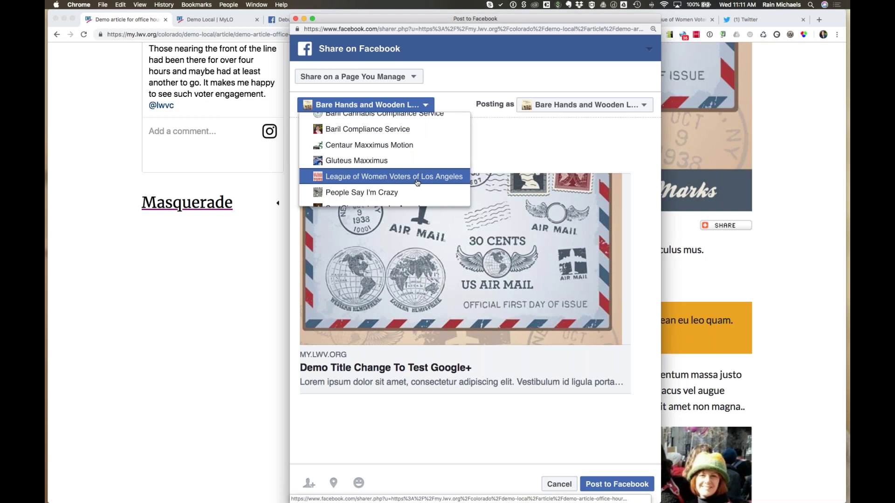
pyautogui.click(418, 182)
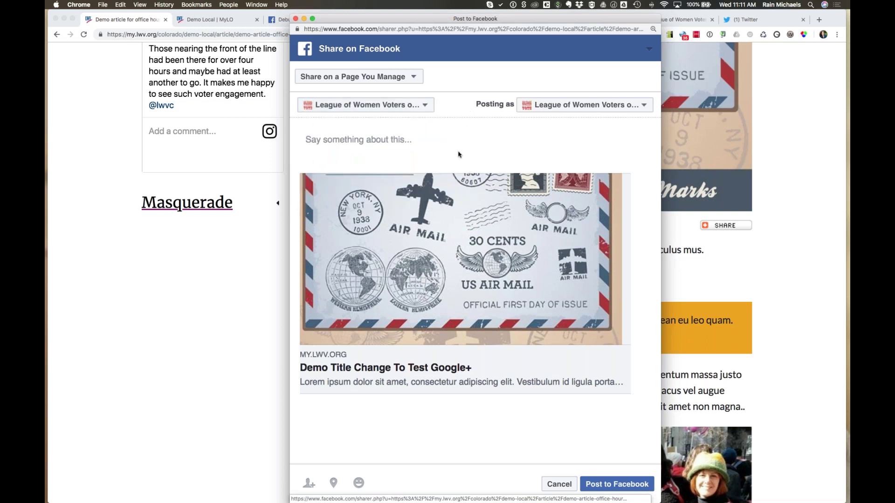
# - Check the identities available for posting and place the cursor in the share's message field
pyautogui.click(559, 106)
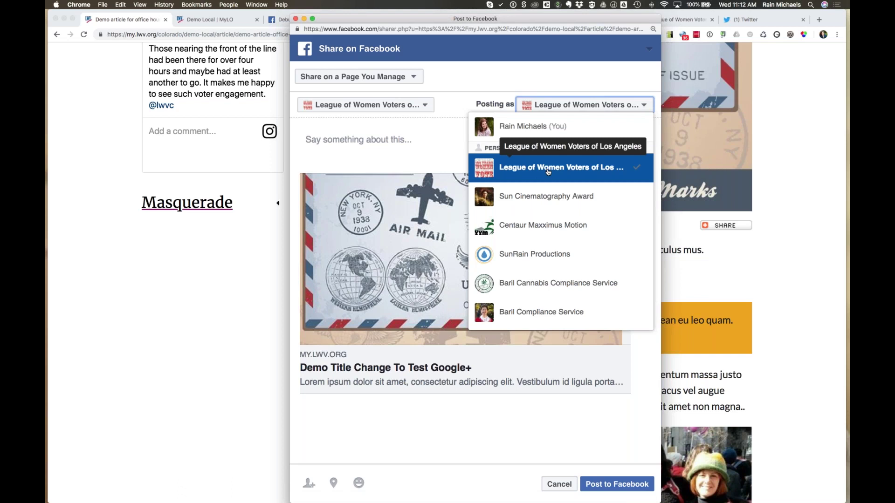
pyautogui.click(570, 77)
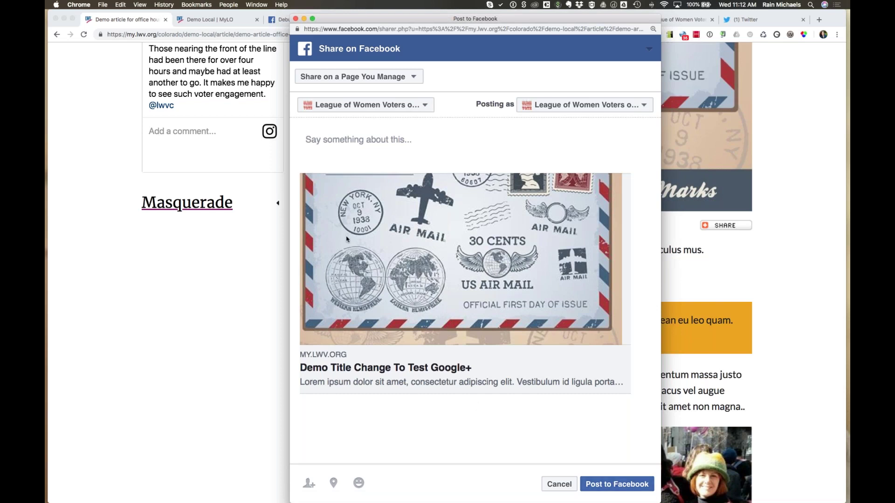
pyautogui.click(332, 135)
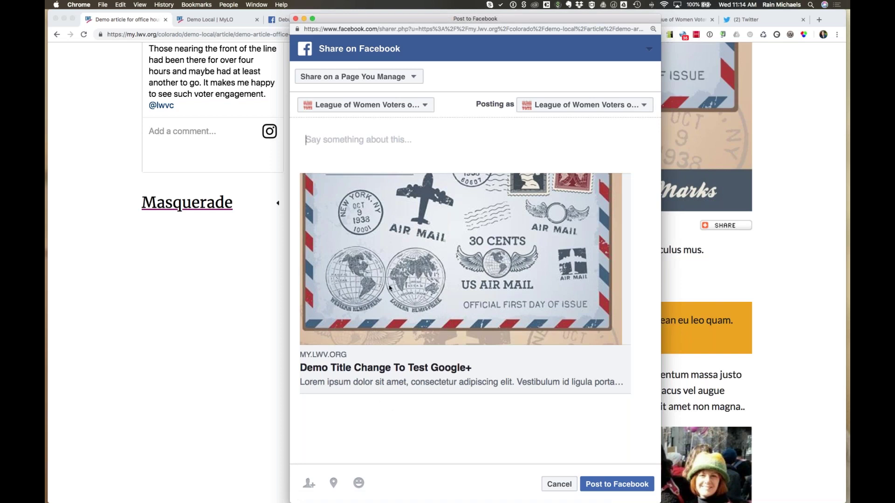
pyautogui.click(366, 153)
# - Cancel the Facebook share without posting and leave the share window
pyautogui.click(296, 19)
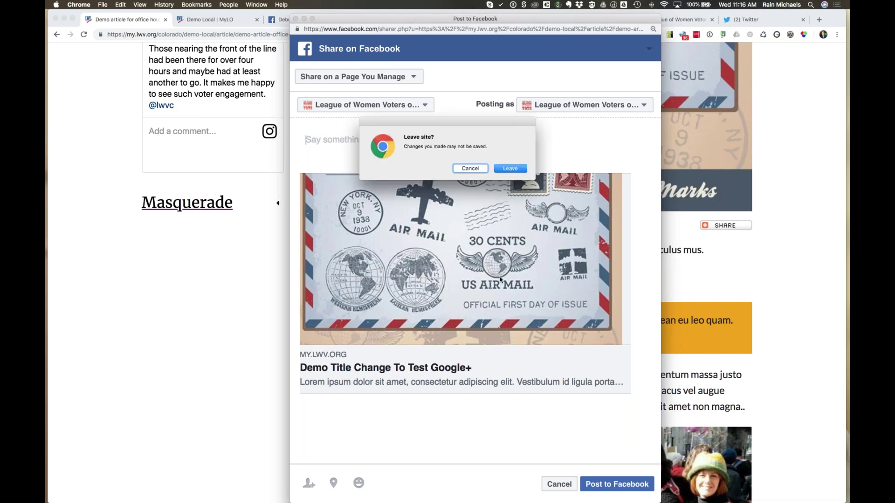
pyautogui.click(477, 169)
pyautogui.click(557, 485)
pyautogui.click(517, 174)
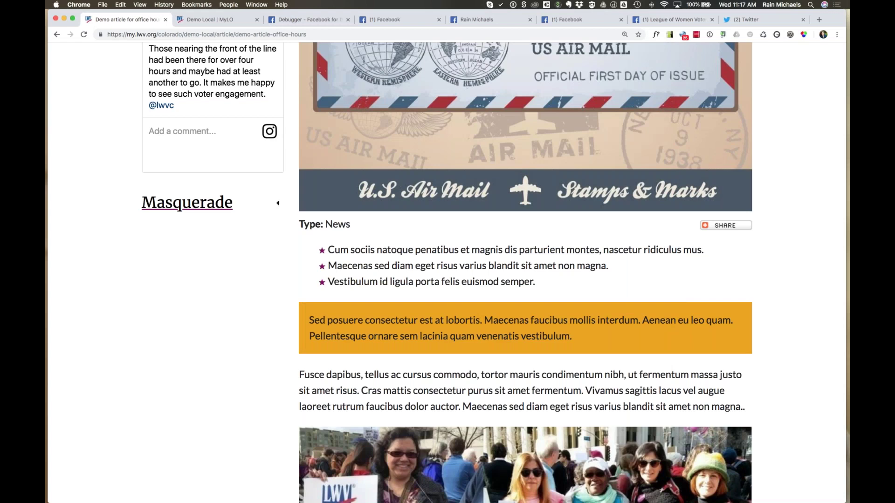
# - Review the published demo article's title, main image and body text on its page
pyautogui.scroll(1, 502, 243)
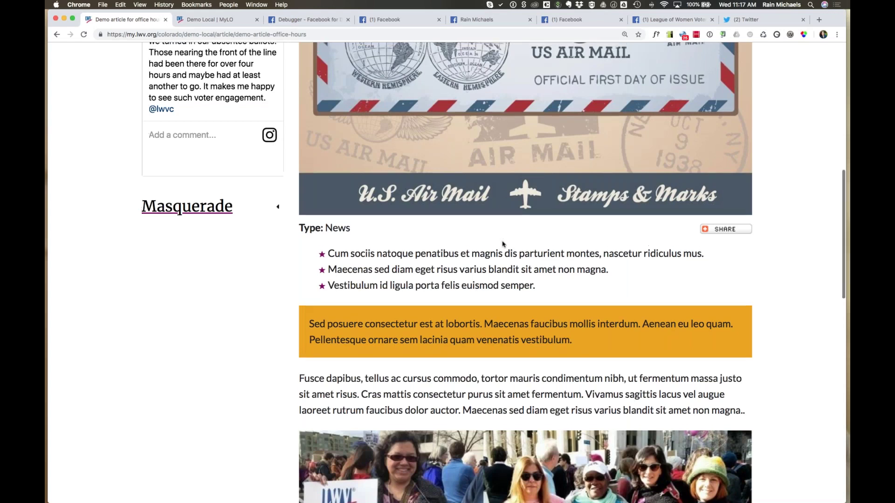
pyautogui.scroll(5, 502, 244)
pyautogui.scroll(7, 502, 244)
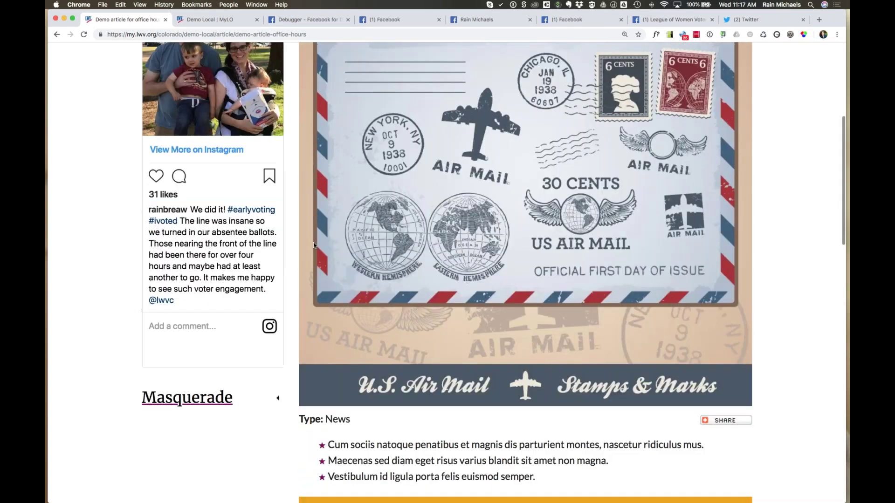
pyautogui.scroll(-1, 573, 289)
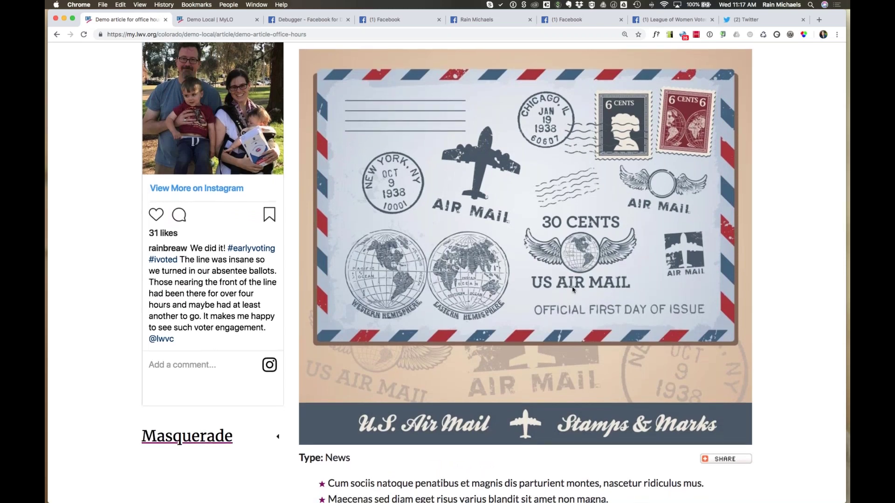
pyautogui.scroll(1, 573, 289)
pyautogui.scroll(5, 573, 289)
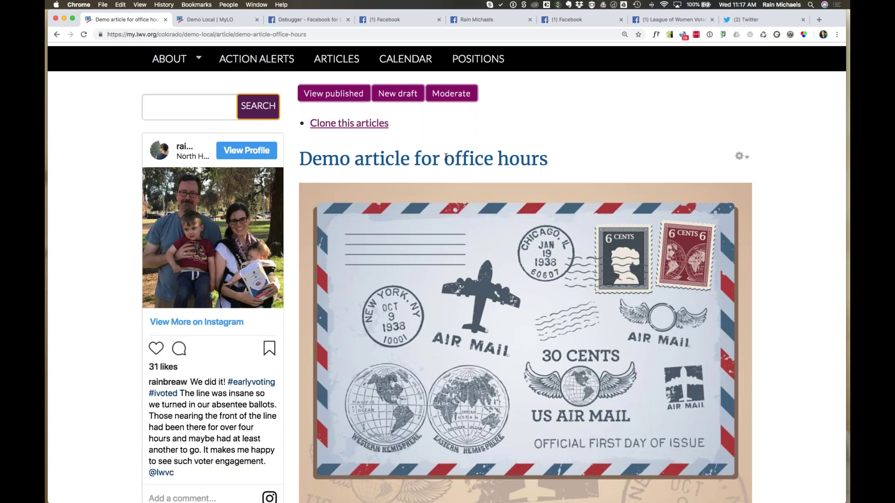
pyautogui.scroll(-1, 445, 207)
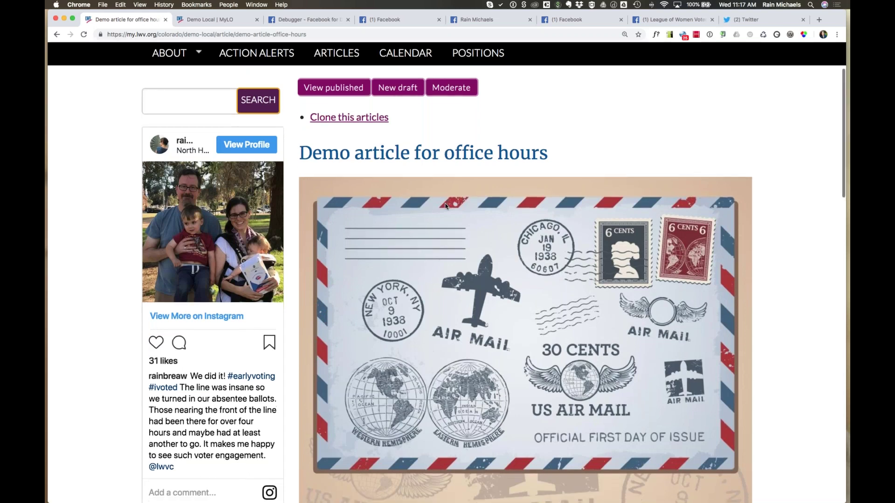
pyautogui.scroll(-10, 445, 207)
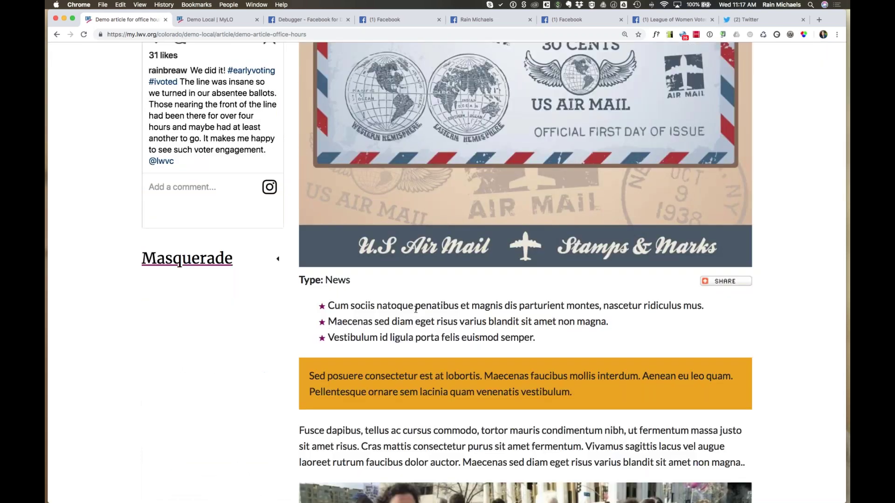
pyautogui.scroll(8, 416, 310)
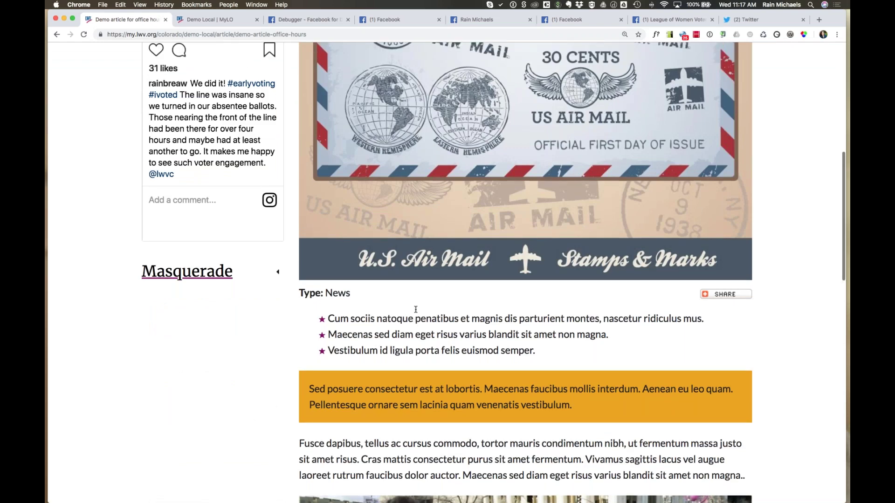
pyautogui.scroll(4, 416, 310)
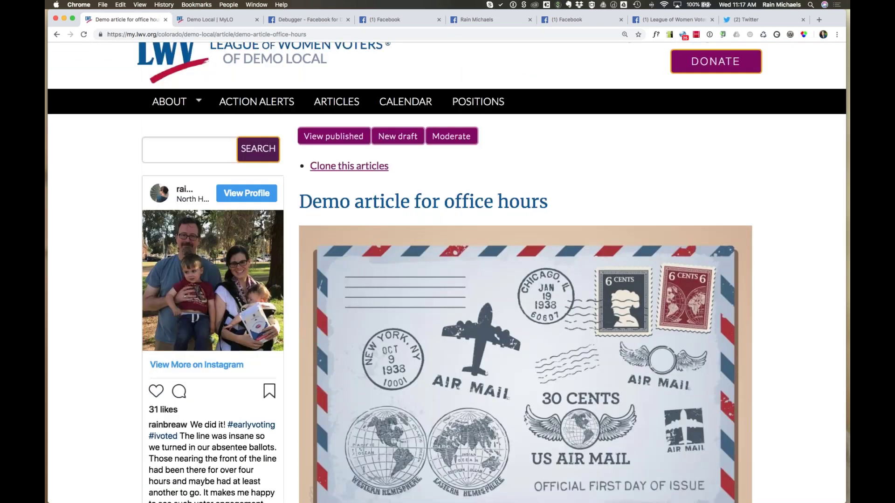
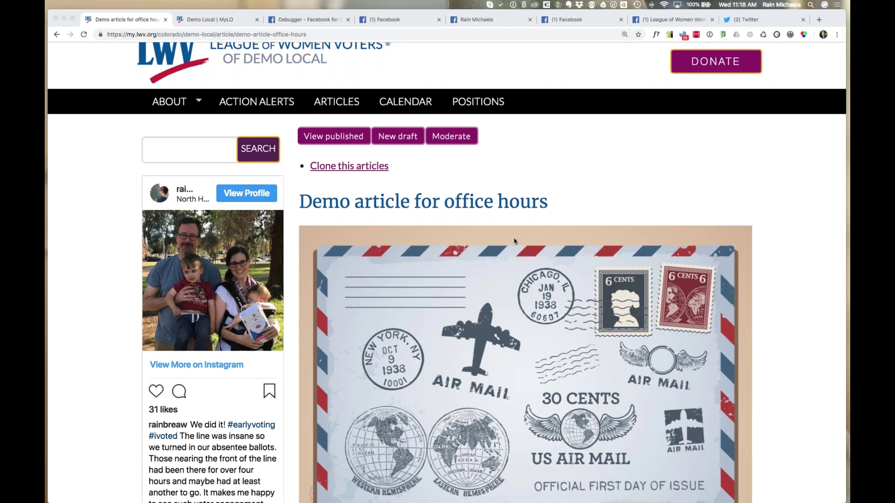
# - Open the "Demo article for office hours" article for editing as a new draft
pyautogui.click(463, 205)
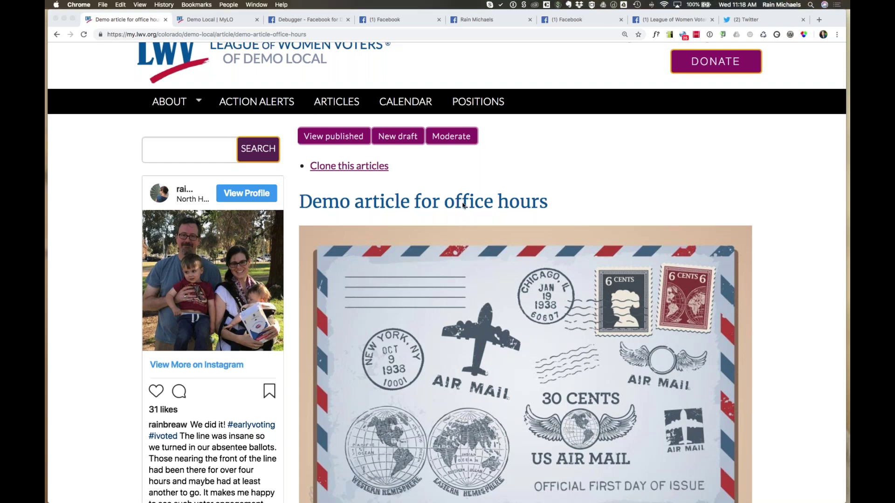
pyautogui.scroll(-2, 485, 200)
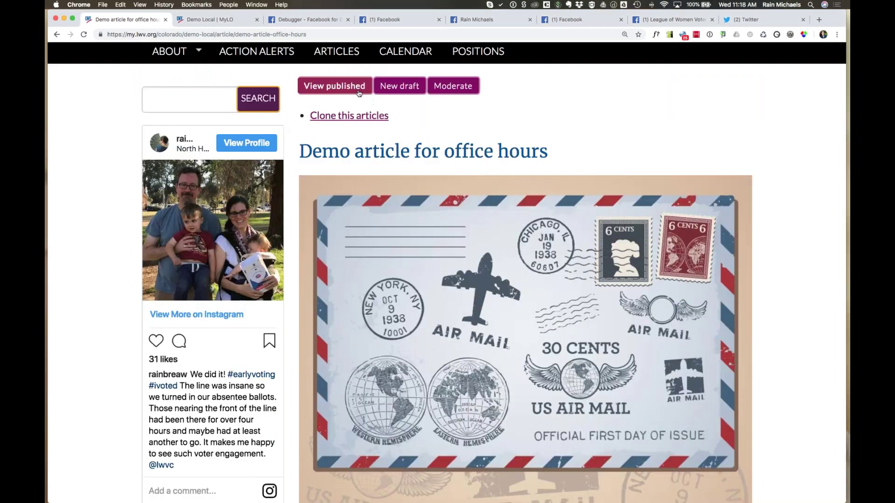
pyautogui.click(398, 91)
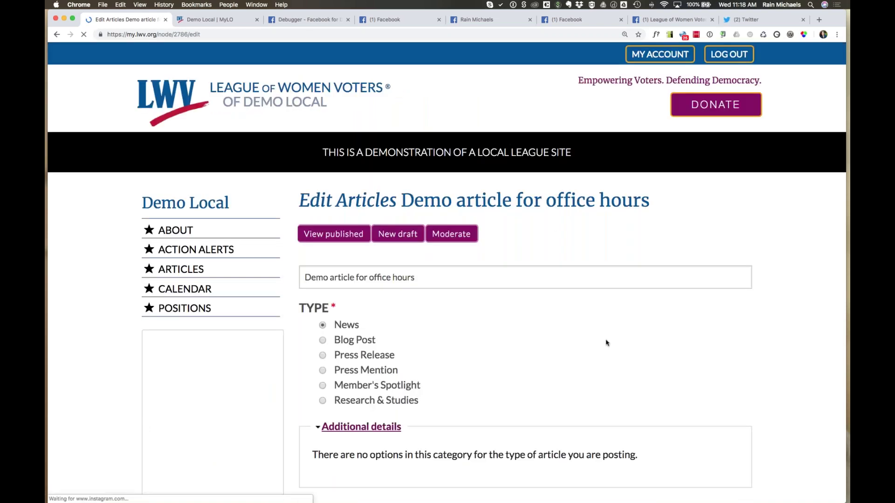
# - Examine the title, type, main image and summary fields in the article's edit form, highlighting the Main Image heading
pyautogui.scroll(-2, 607, 344)
pyautogui.scroll(-10, 607, 343)
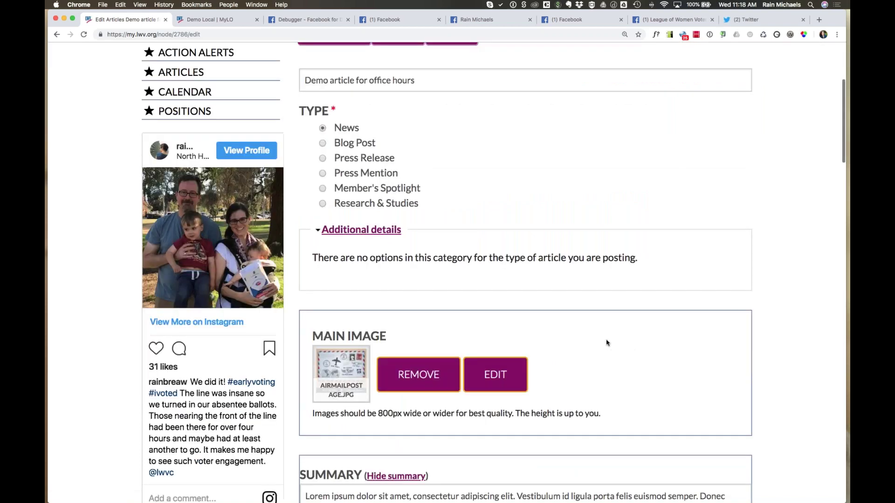
pyautogui.moveTo(313, 153); pyautogui.dragTo(386, 159)
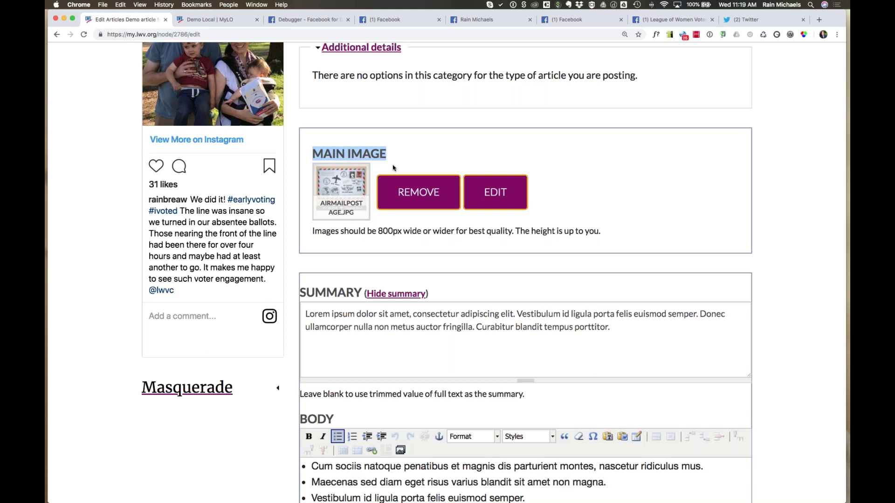
pyautogui.scroll(5, 393, 168)
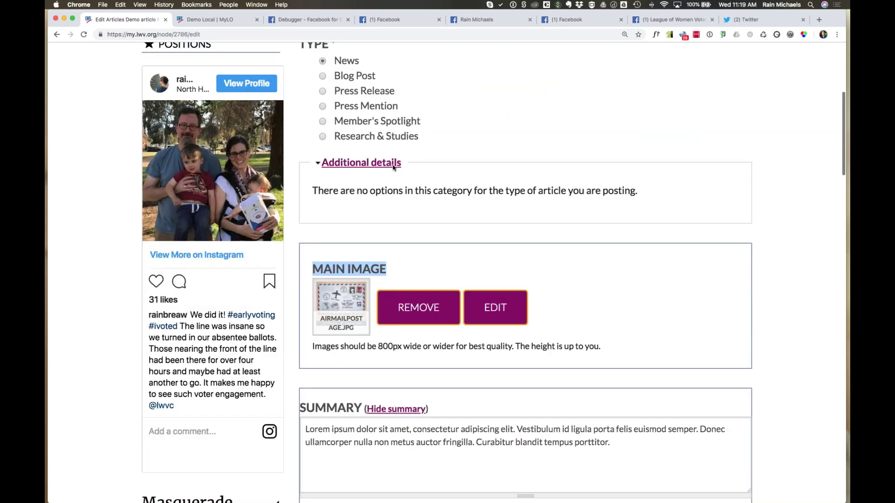
pyautogui.scroll(2, 393, 168)
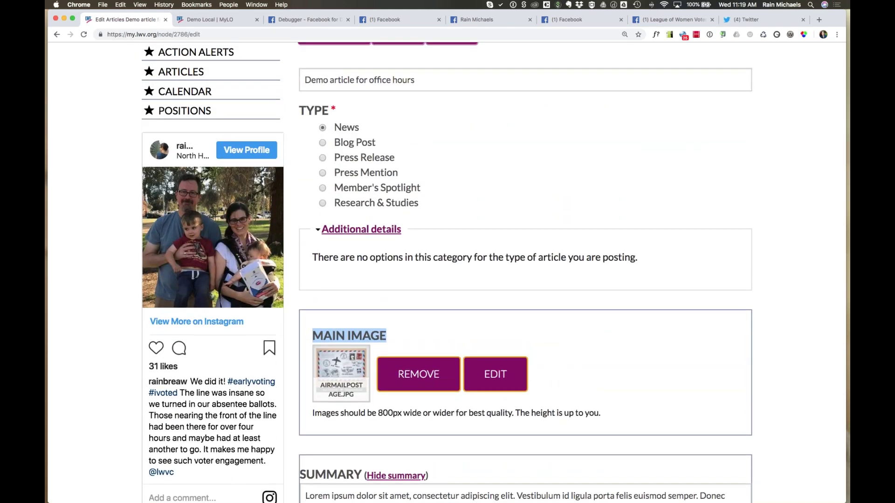
# - Hide the article's Summary field, show it again, and copy its full text
pyautogui.scroll(-2, 425, 66)
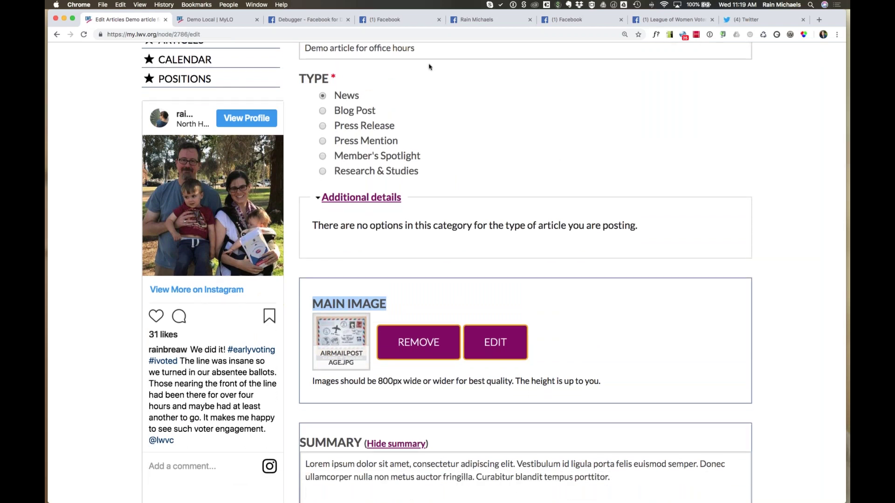
pyautogui.scroll(-9, 400, 122)
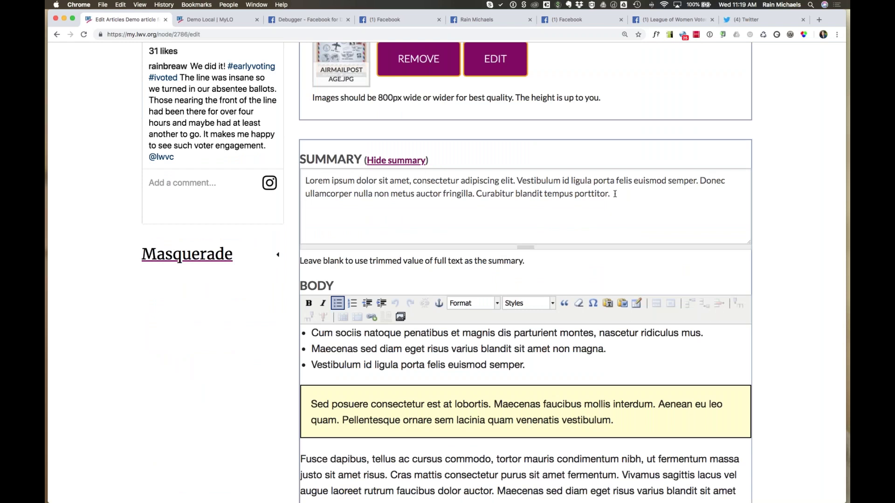
pyautogui.moveTo(615, 194); pyautogui.dragTo(309, 165)
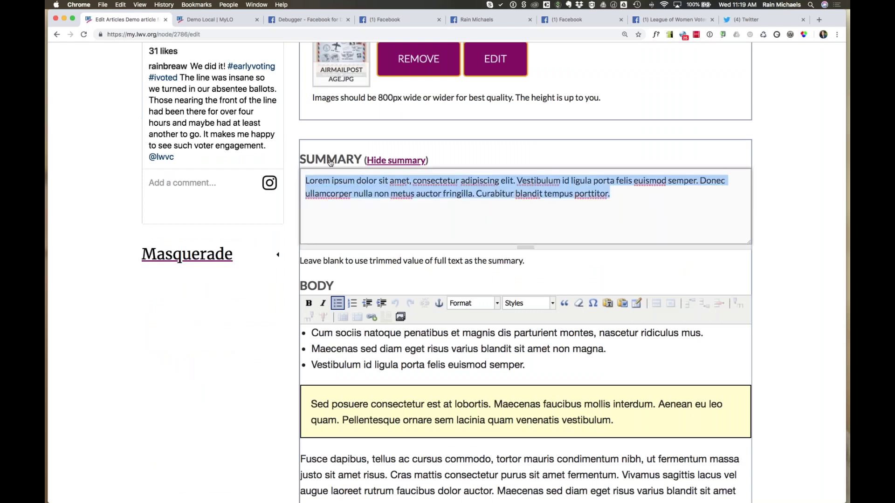
pyautogui.click(402, 161)
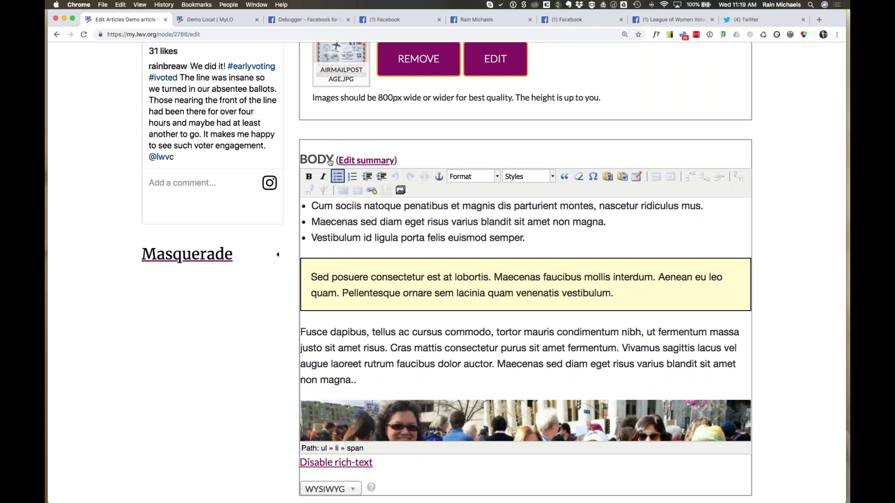
pyautogui.click(353, 161)
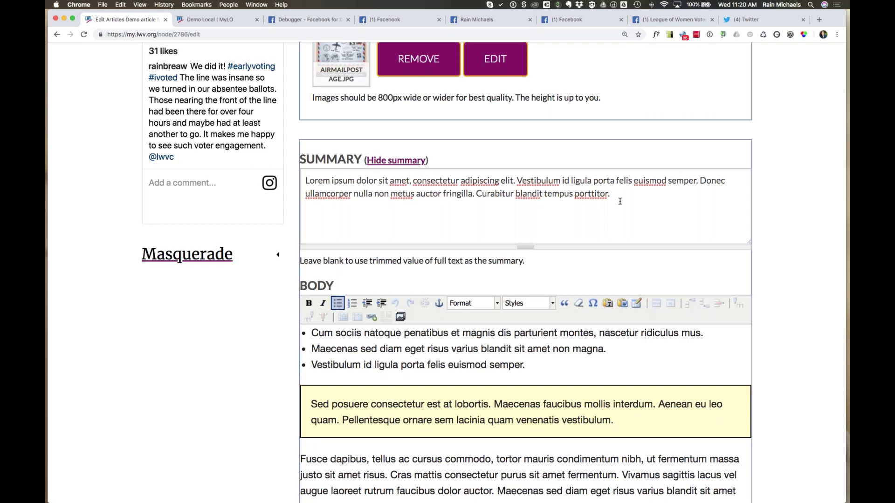
pyautogui.moveTo(622, 199); pyautogui.dragTo(345, 170)
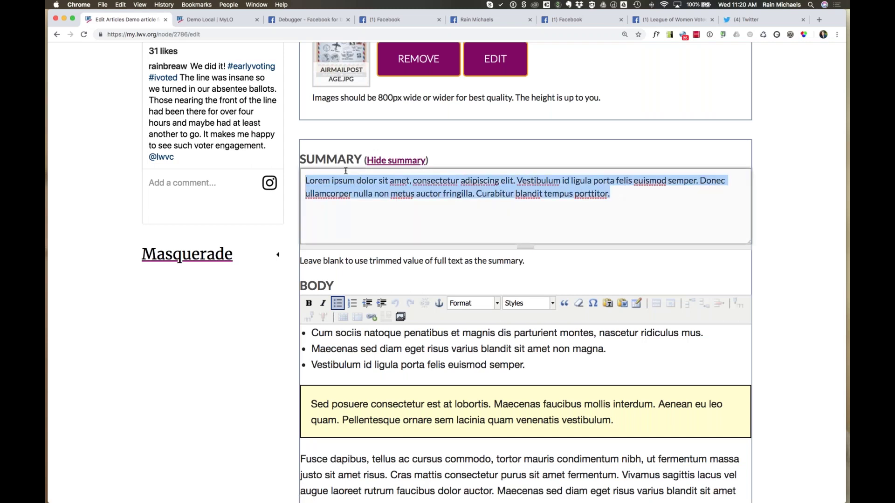
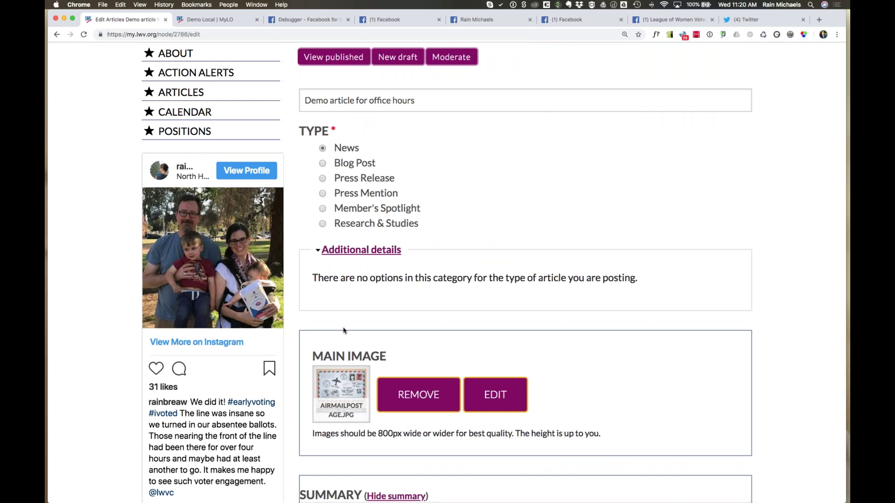
# - Open the article's Meta tags settings near the end of the edit form
pyautogui.scroll(-1, 343, 339)
pyautogui.scroll(-1, 526, 273)
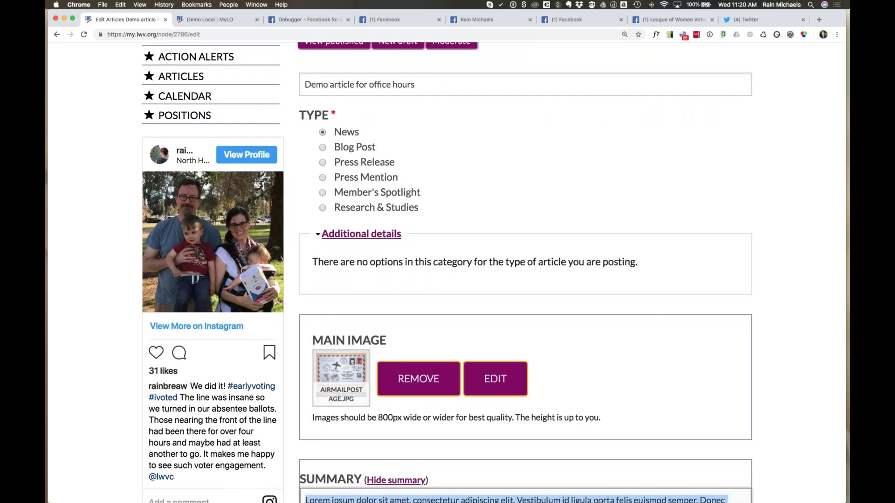
pyautogui.scroll(-10, 526, 273)
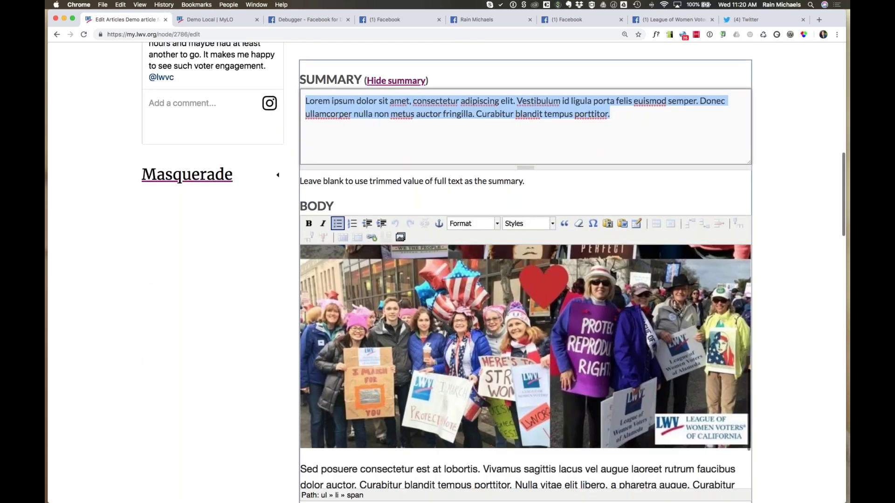
pyautogui.scroll(-15, 254, 393)
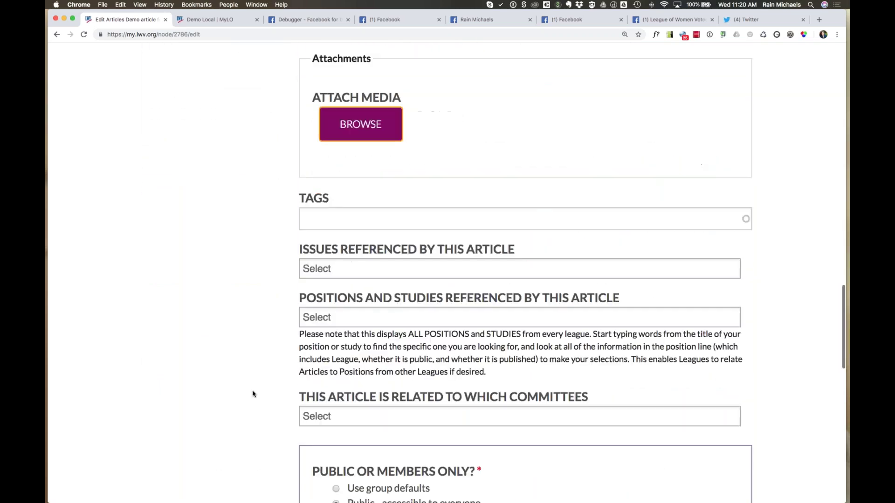
pyautogui.scroll(-11, 253, 393)
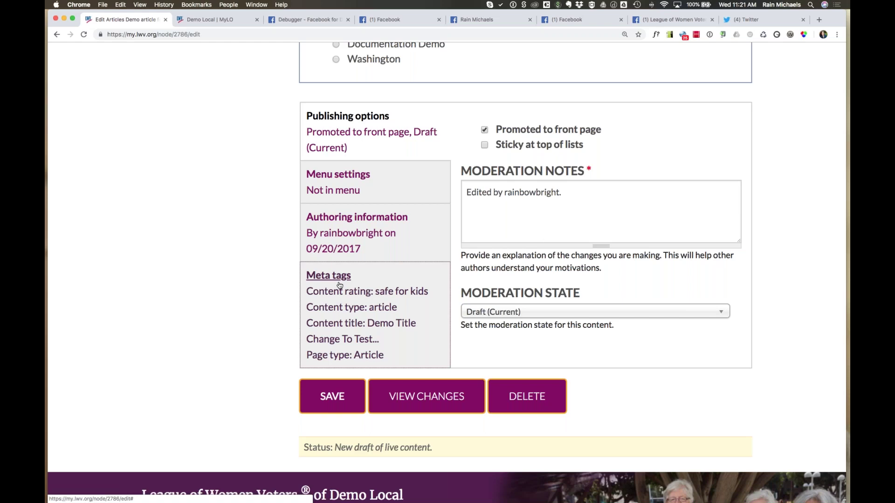
pyautogui.click(340, 286)
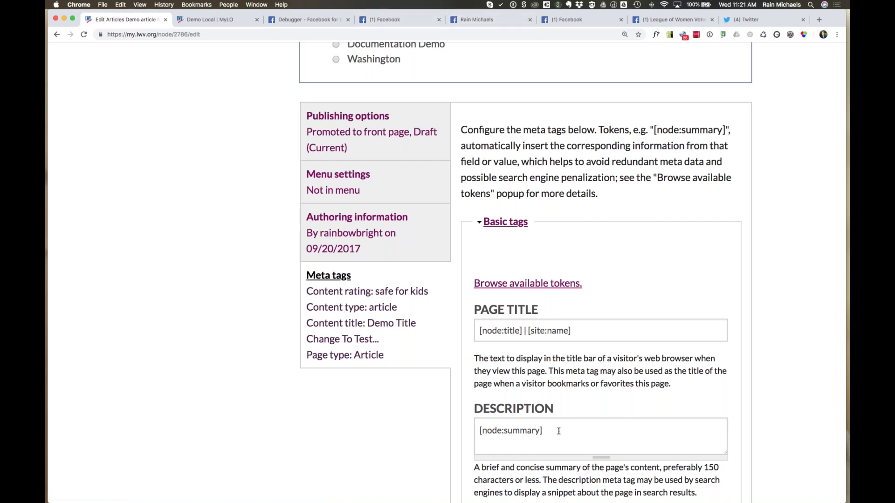
# - Examine the tokens in the Page Title and Description fields of the Basic tags
pyautogui.scroll(-5, 513, 419)
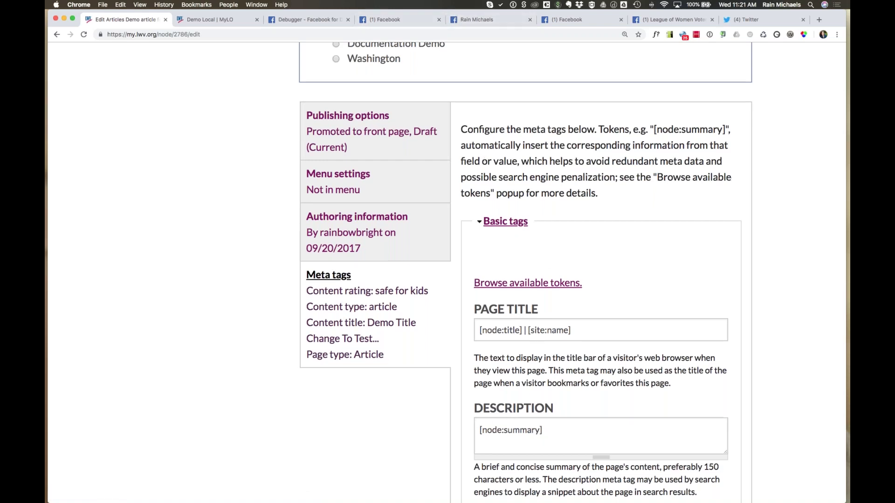
pyautogui.tripleClick(533, 316)
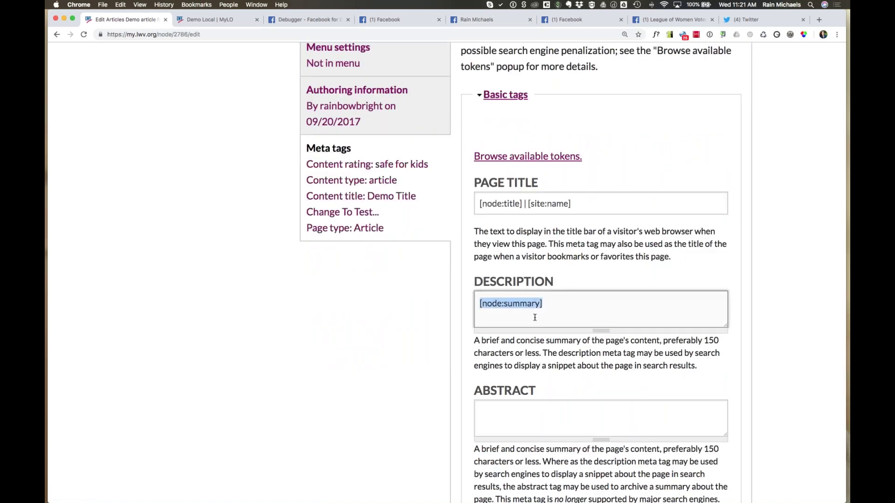
pyautogui.click(480, 204)
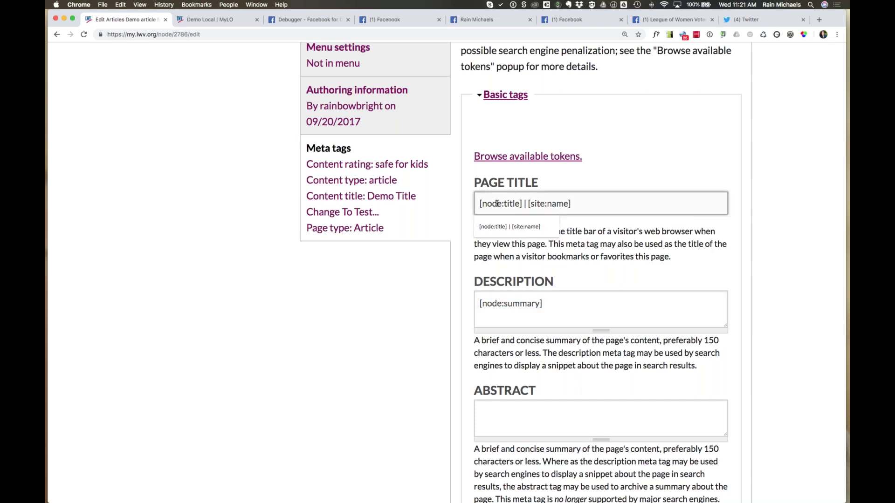
pyautogui.click(521, 204)
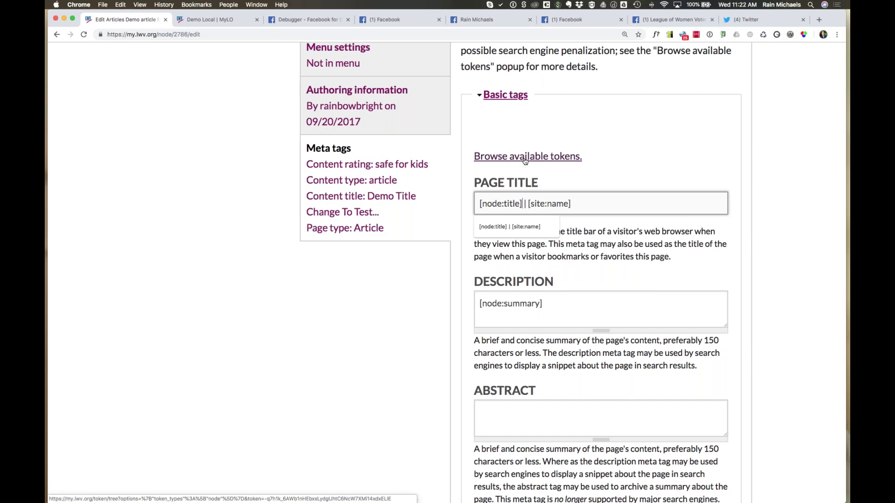
pyautogui.scroll(-2, 525, 161)
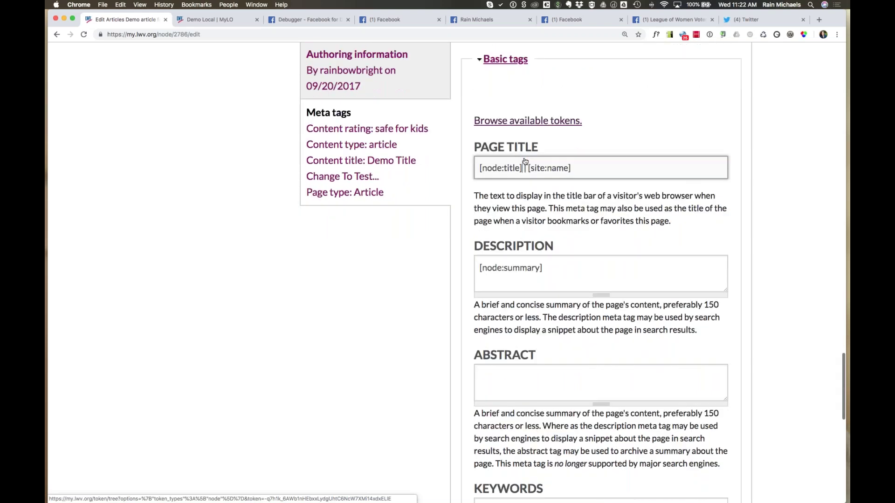
pyautogui.moveTo(587, 158); pyautogui.dragTo(534, 199)
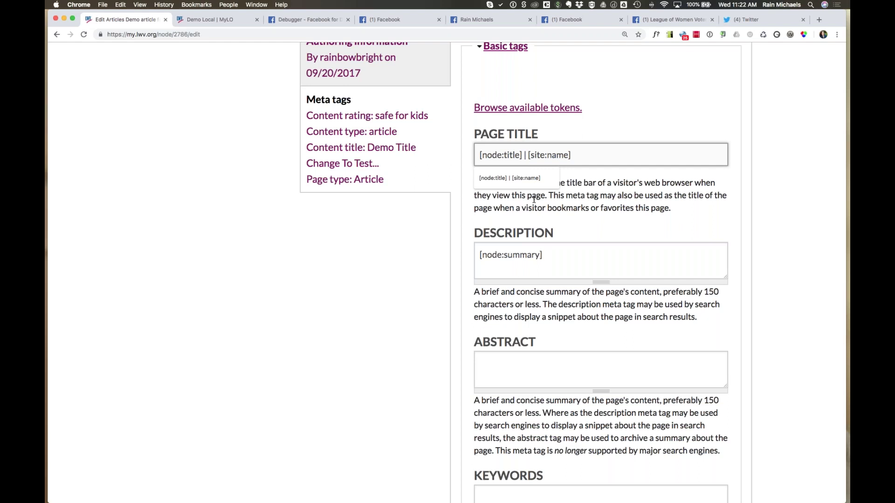
# - Replace the Description meta tag's token with the copied summary text, preceded by "My custom summary"
pyautogui.moveTo(477, 253); pyautogui.dragTo(552, 257)
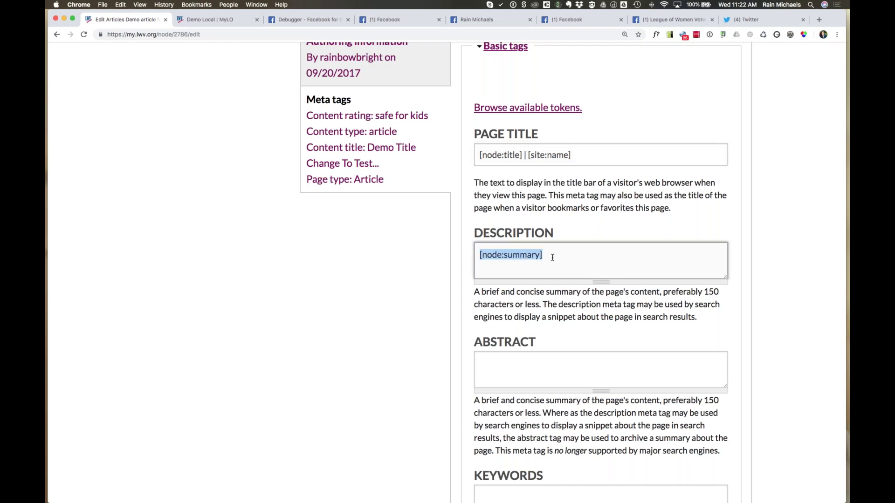
pyautogui.write('Lorem ipsum dolor sit amet, consectetur adipiscing elit. Vestibulum id ligula porta felis euismod semper. Donec ullamcorper nulla non metus auctor fringilla. Curabitur blandit tempus porttitor.')
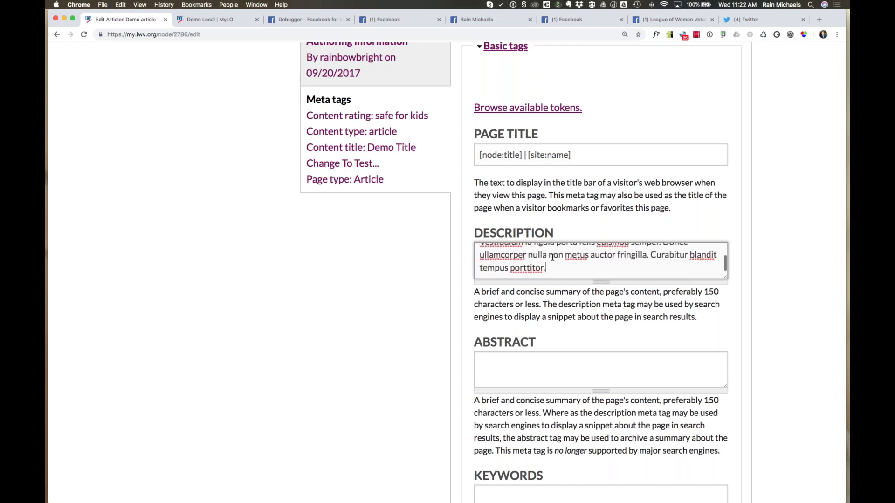
pyautogui.scroll(2, 492, 249)
pyautogui.click(480, 254)
pyautogui.write('My custom summary Lorem ipsum dolor sit amet, consectetur')
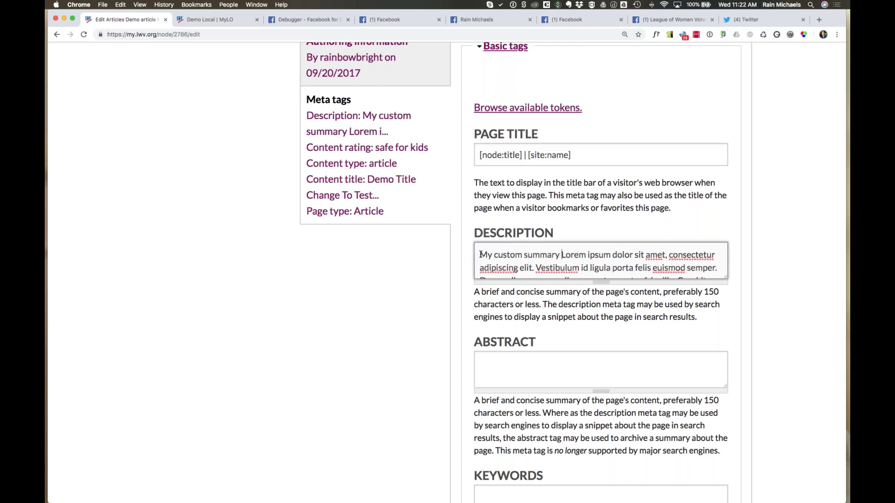
# - Examine the Page Title, Description, Abstract and Keywords fields in the Basic tags, including their help texts
pyautogui.scroll(-5, 551, 359)
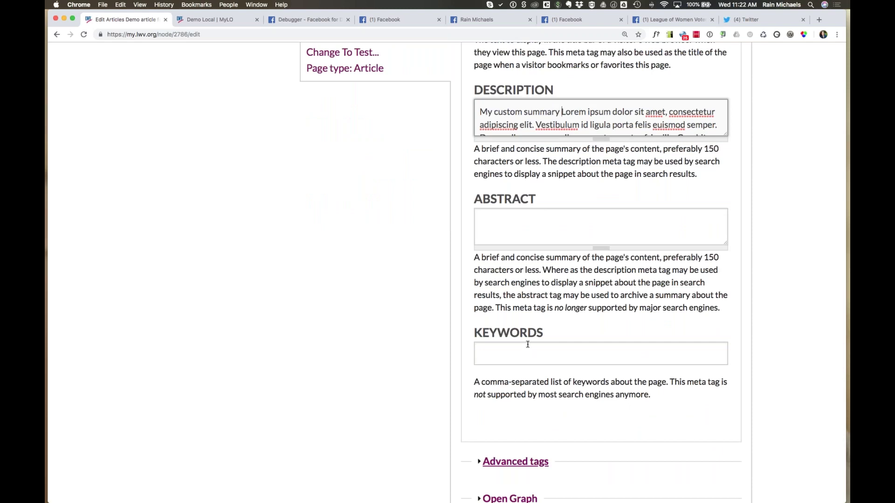
pyautogui.scroll(6, 551, 210)
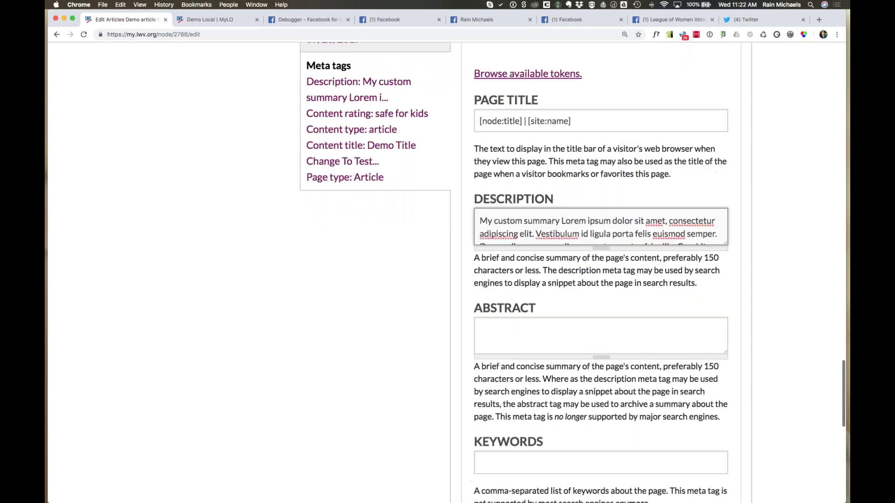
pyautogui.scroll(1, 550, 210)
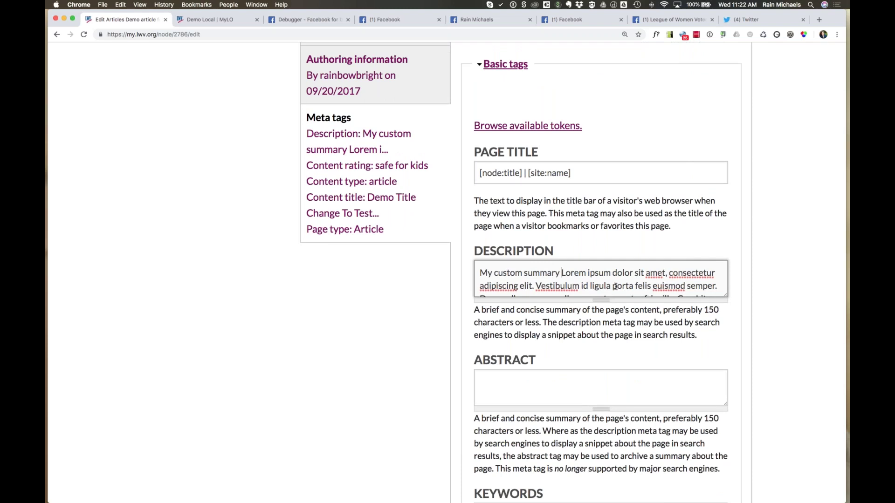
pyautogui.scroll(-3, 534, 425)
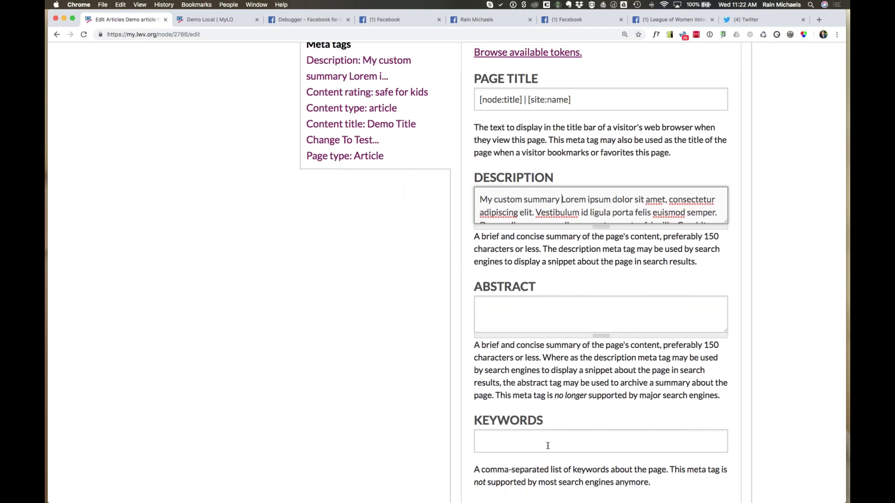
pyautogui.scroll(-4, 548, 446)
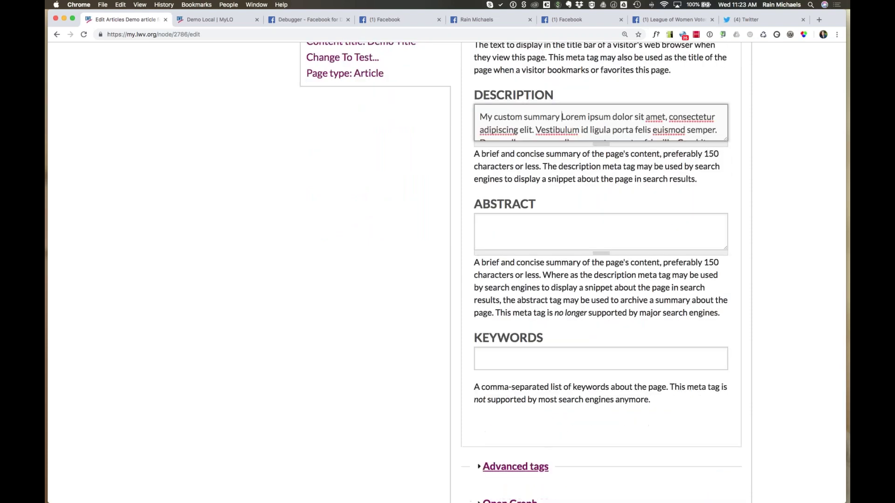
pyautogui.scroll(1, 599, 364)
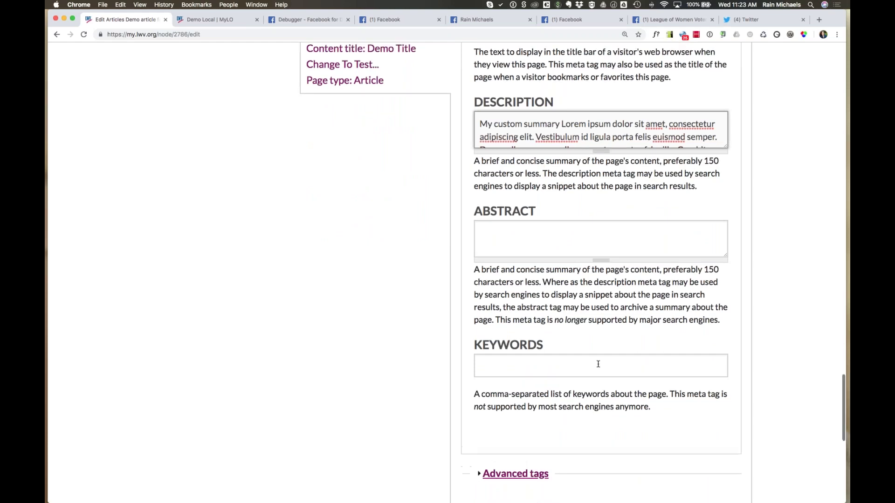
pyautogui.scroll(7, 598, 364)
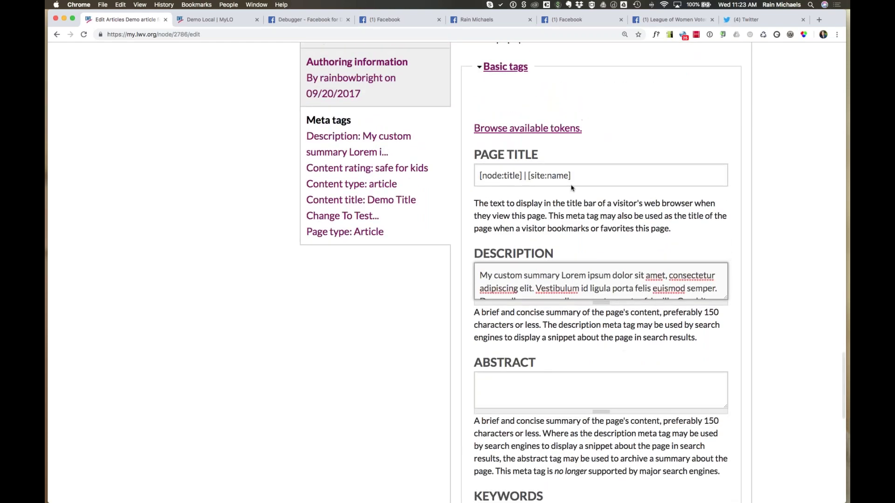
pyautogui.scroll(-1, 567, 210)
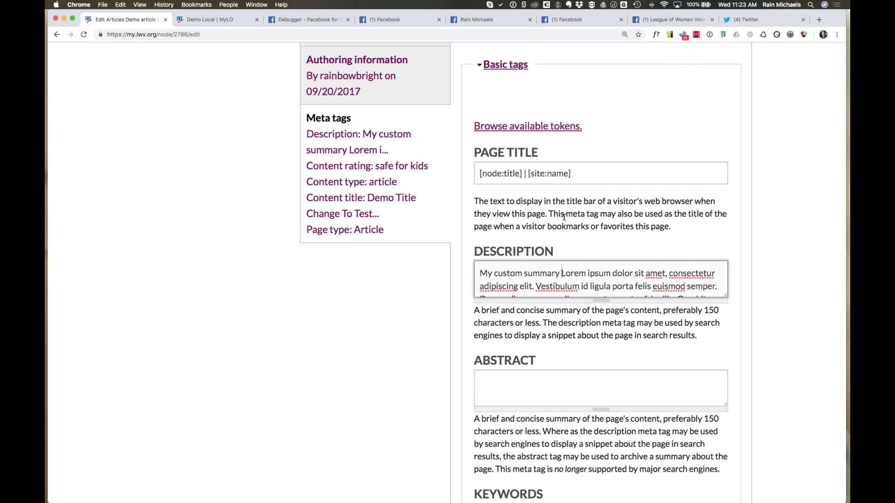
# - Collapse the Basic tags and examine the Advanced tags, from the Robots options through the Image and URL fields
pyautogui.click(507, 66)
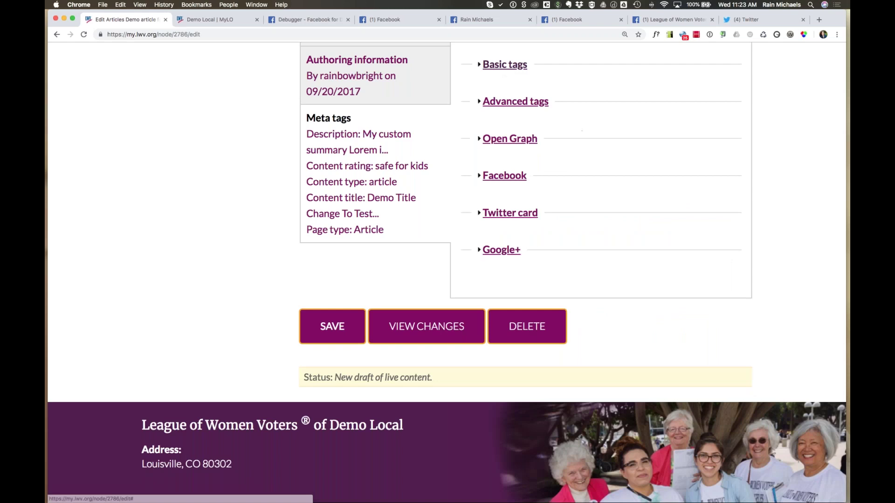
pyautogui.click(513, 102)
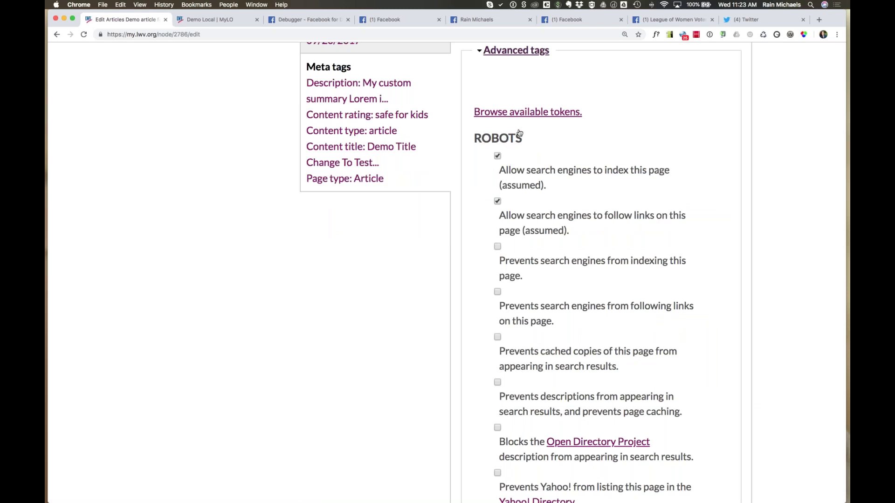
pyautogui.scroll(-4, 567, 279)
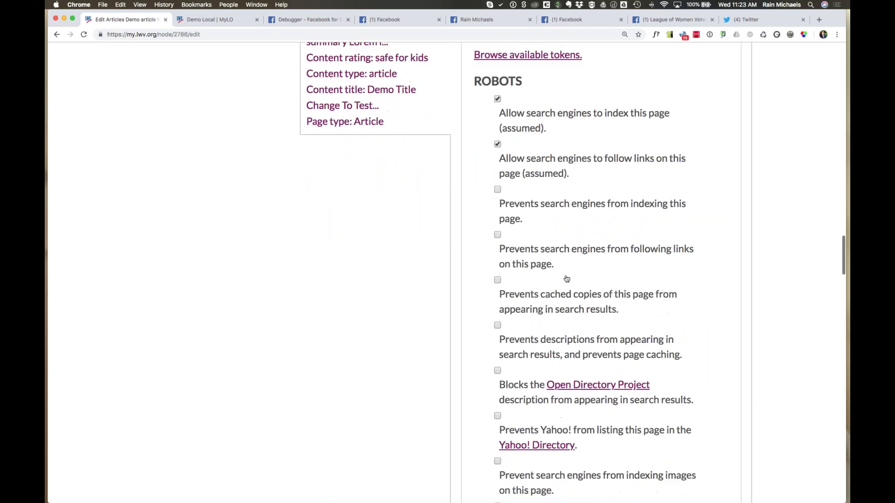
pyautogui.scroll(-10, 566, 278)
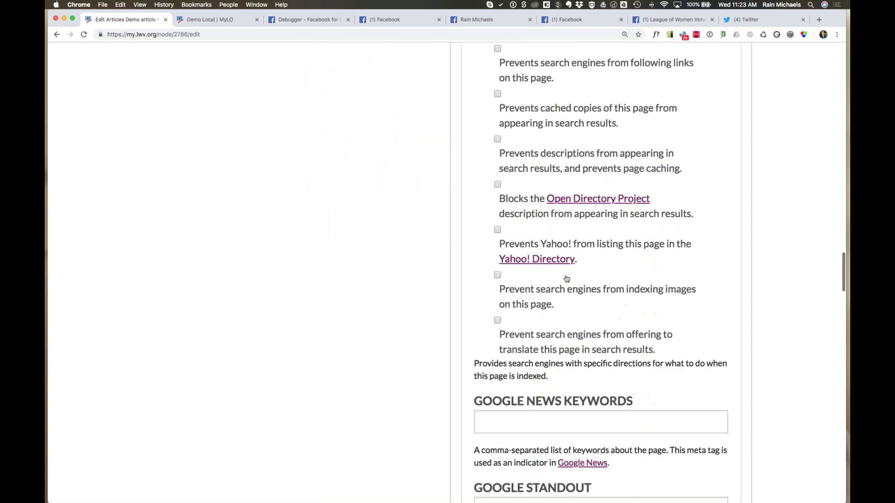
pyautogui.scroll(-10, 567, 279)
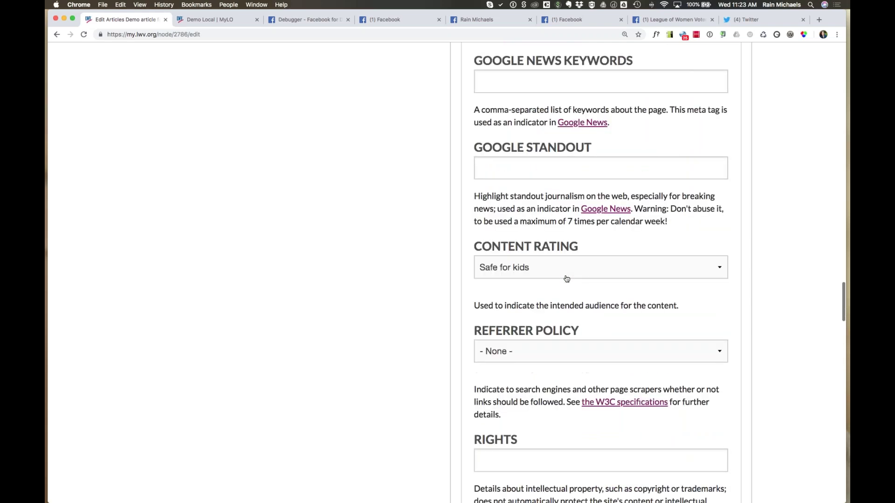
pyautogui.scroll(-8, 601, 273)
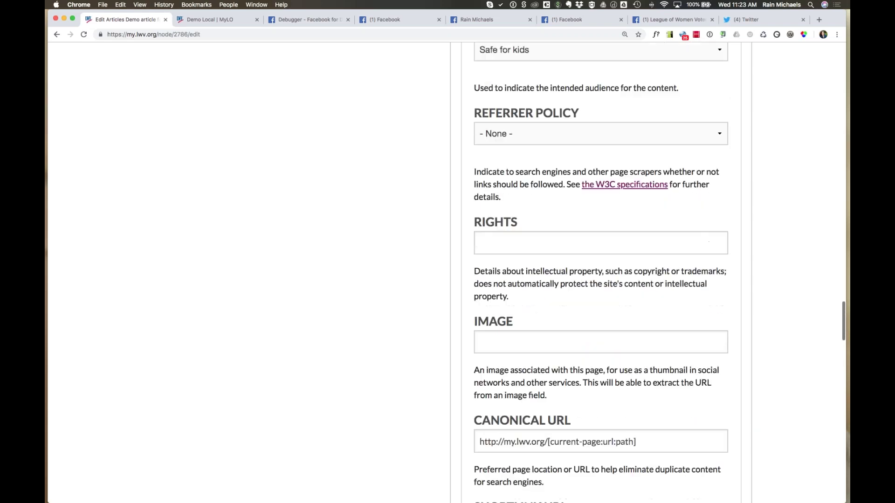
pyautogui.scroll(-3, 601, 273)
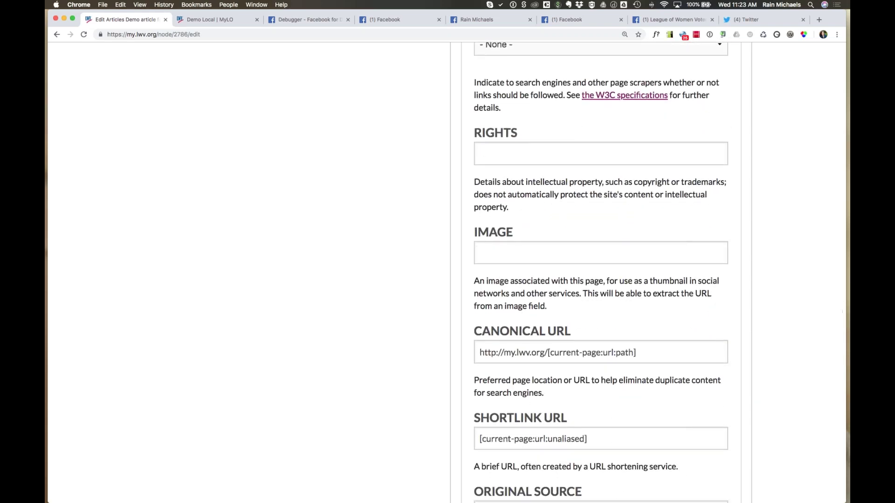
pyautogui.scroll(-5, 601, 273)
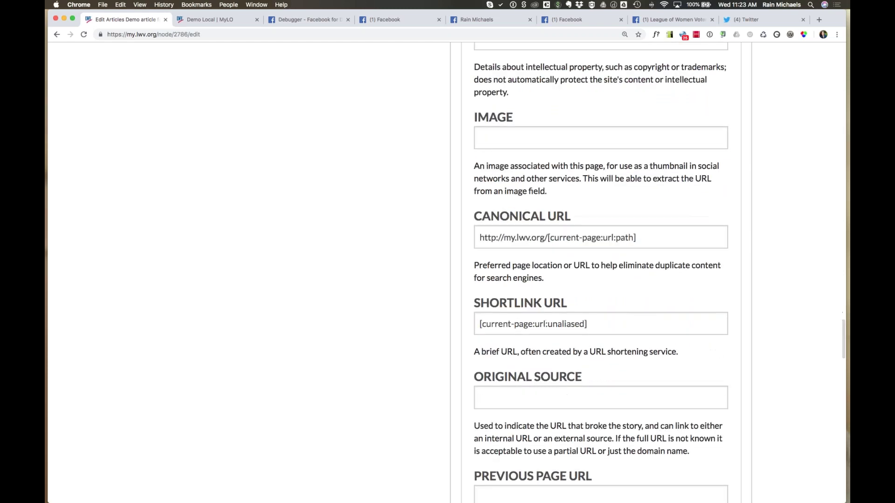
# - Check the token address in the Canonical URL field, and collapse the Advanced tags
pyautogui.moveTo(645, 239); pyautogui.dragTo(479, 238)
pyautogui.click(436, 237)
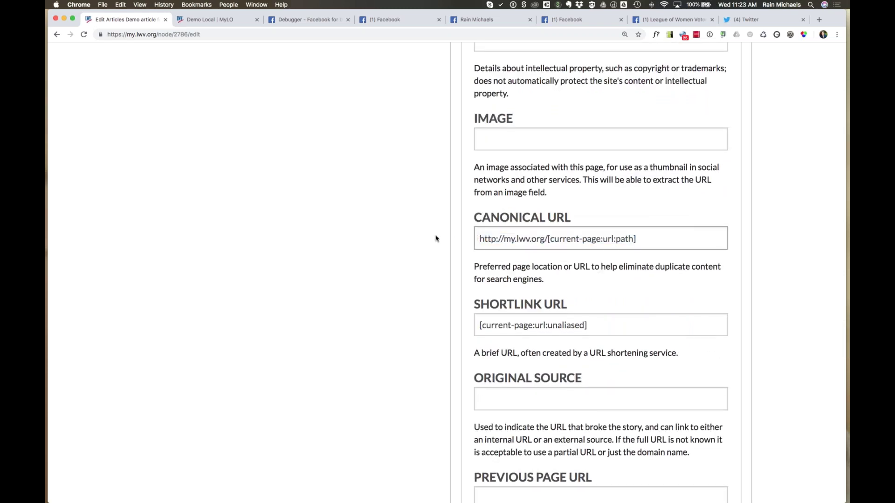
pyautogui.scroll(15, 440, 230)
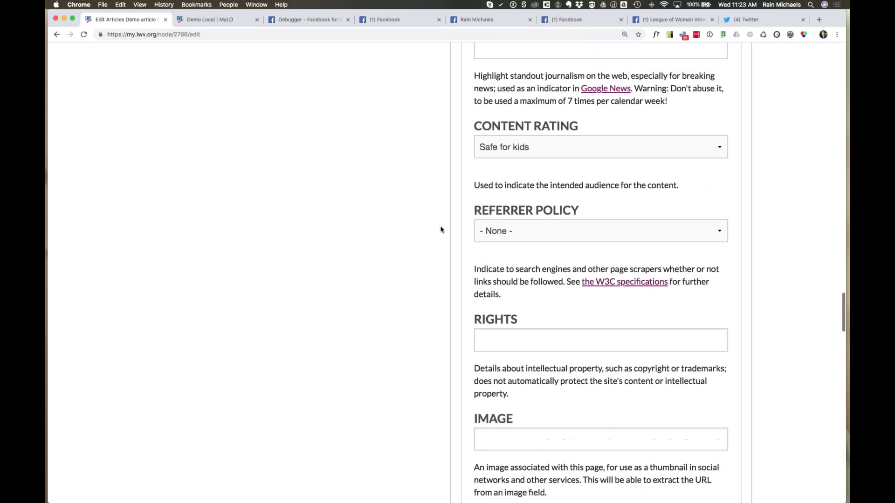
pyautogui.scroll(20, 440, 230)
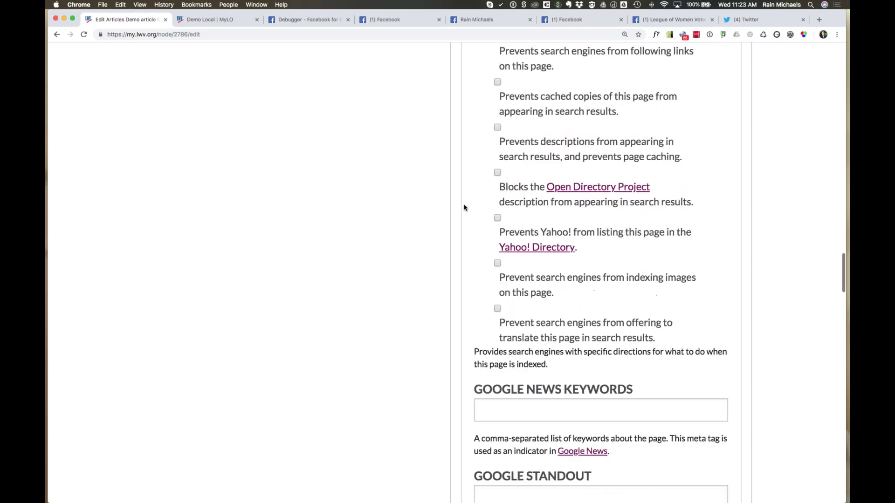
pyautogui.scroll(2, 465, 208)
pyautogui.click(522, 86)
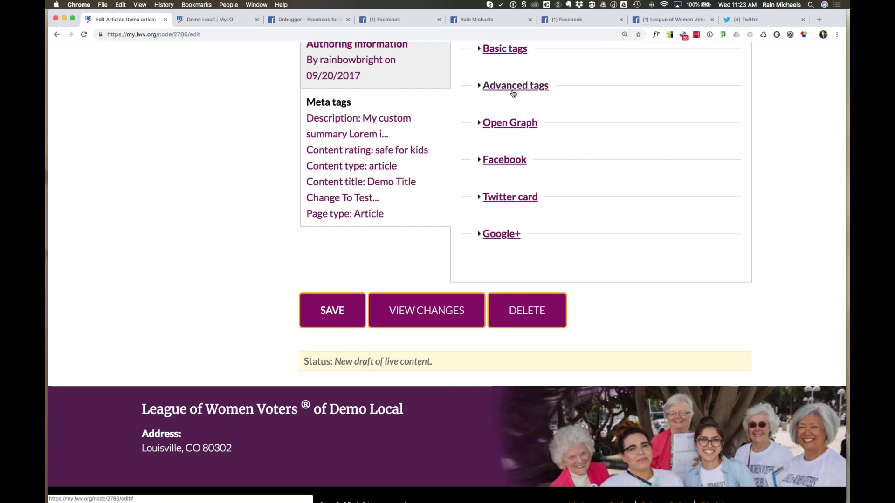
# - Expand the Open Graph tags and set the Content Title to "A new title for social media!"
pyautogui.click(498, 124)
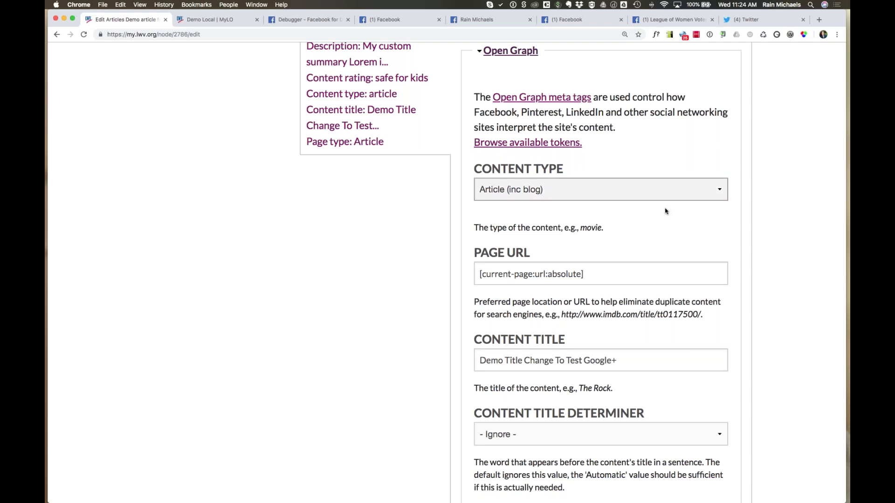
pyautogui.moveTo(628, 357); pyautogui.dragTo(475, 358)
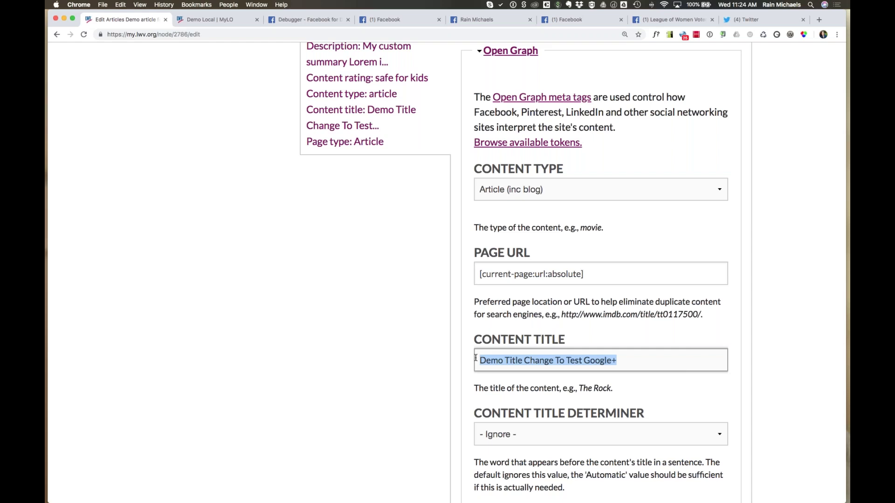
pyautogui.click(563, 360)
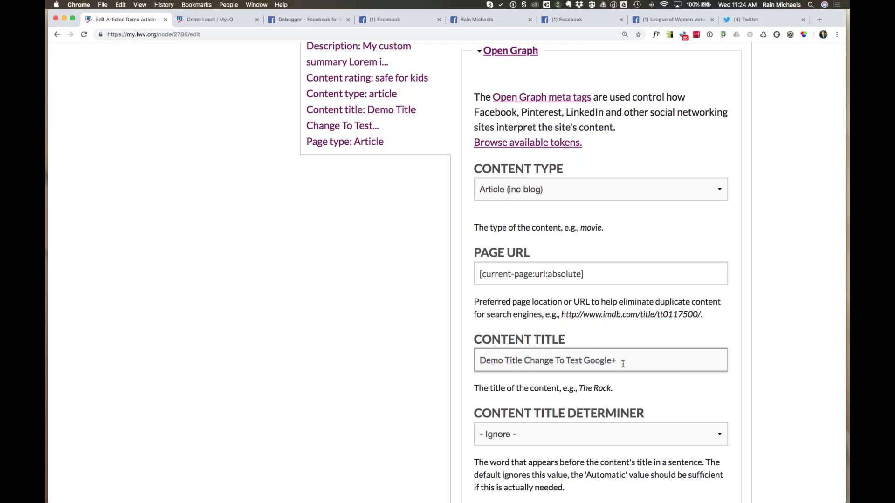
pyautogui.moveTo(623, 364); pyautogui.dragTo(464, 360)
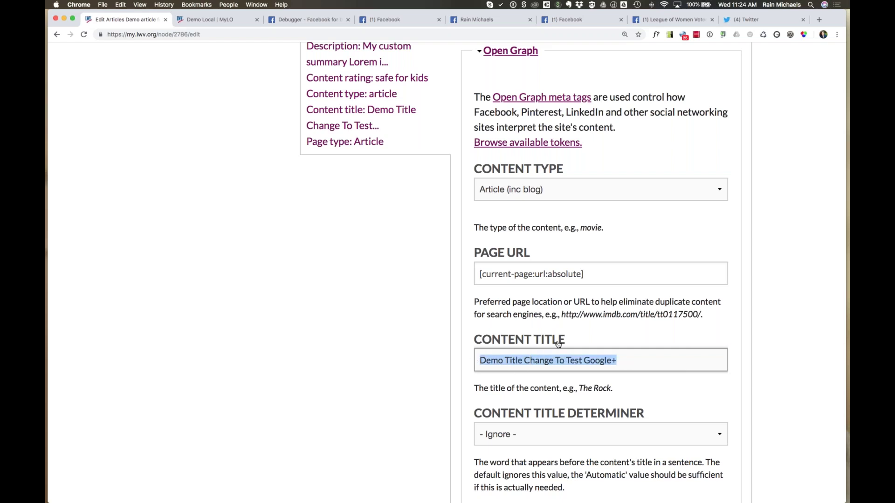
pyautogui.write('A ne')
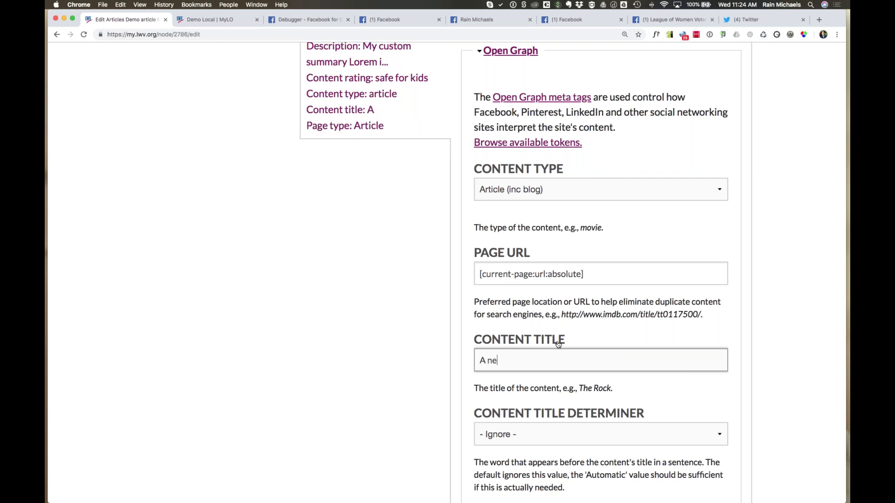
pyautogui.write('w title for social media!')
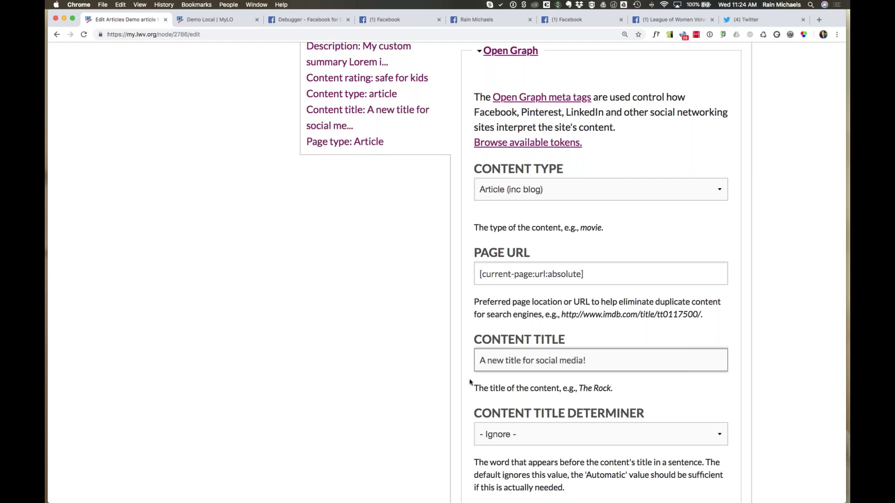
pyautogui.click(401, 382)
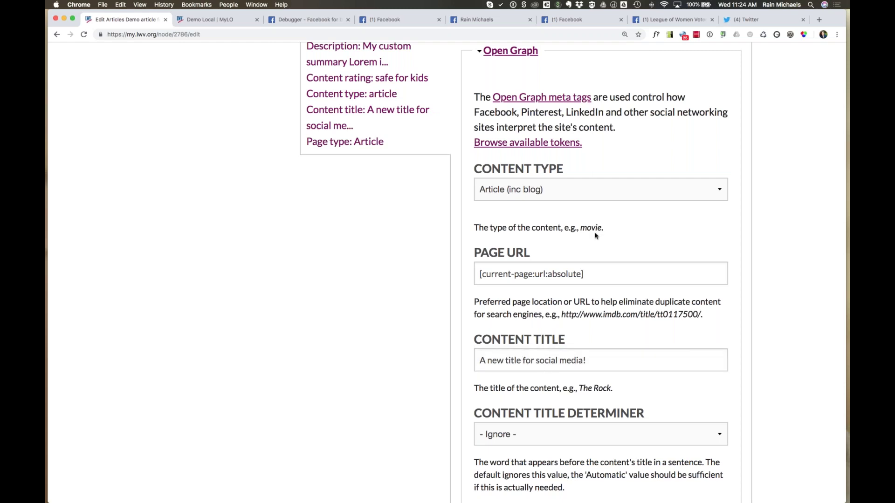
# - Look through the available Open Graph Content Type options, and close the list without choosing another type
pyautogui.click(672, 188)
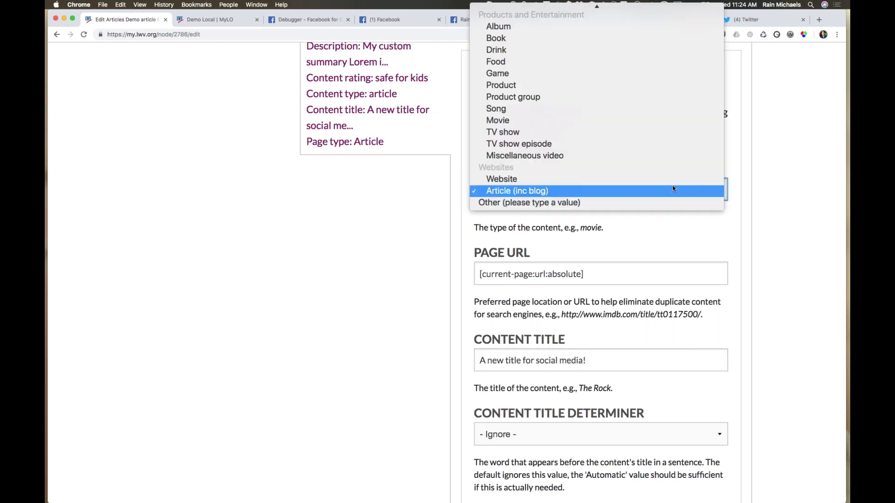
pyautogui.scroll(5, 645, 114)
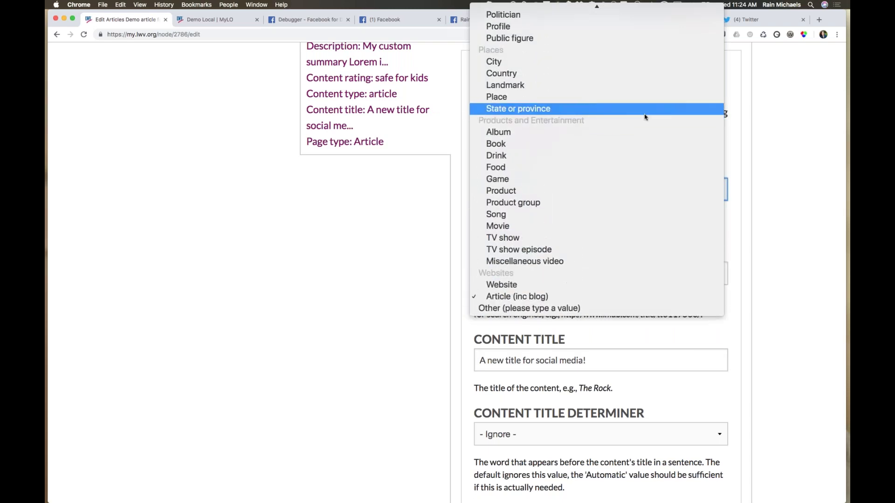
pyautogui.scroll(5, 646, 117)
pyautogui.scroll(-3, 646, 116)
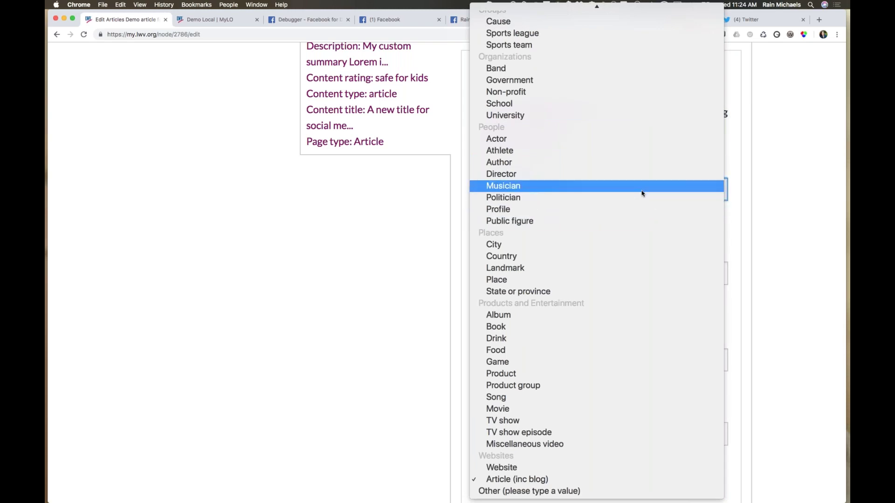
pyautogui.scroll(3, 639, 186)
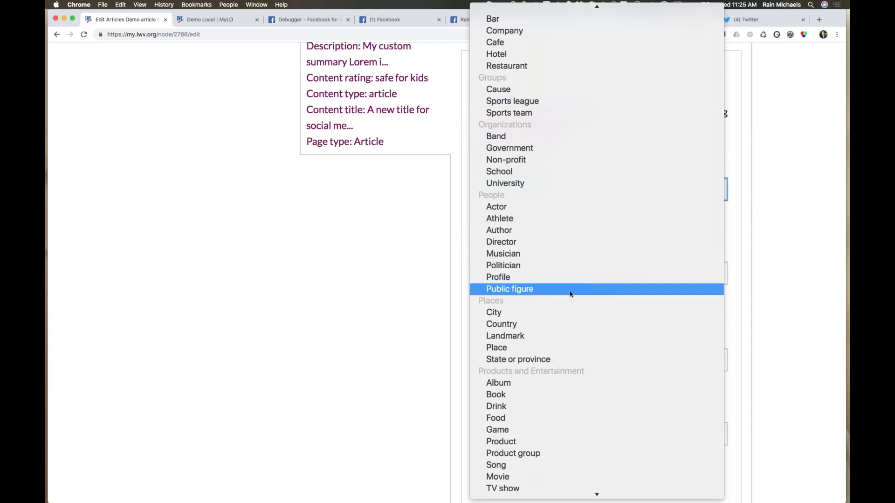
pyautogui.click(406, 395)
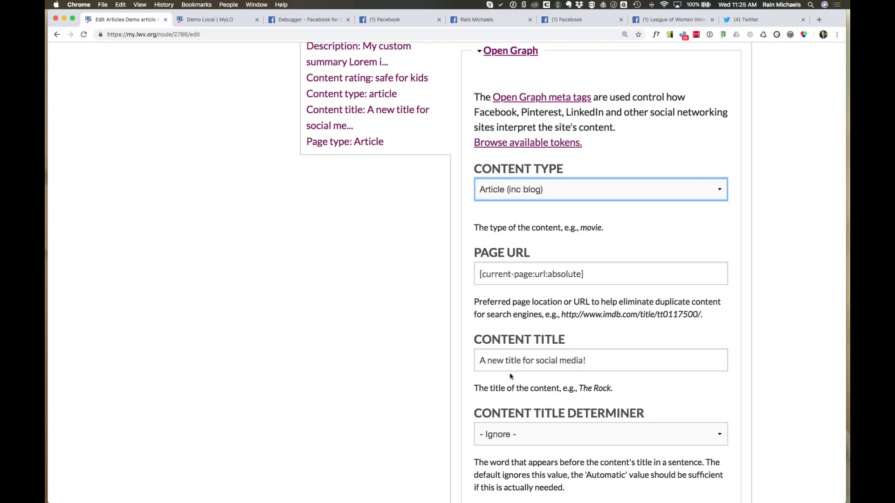
# - Examine the token in the Open Graph Content Description field
pyautogui.scroll(-5, 549, 402)
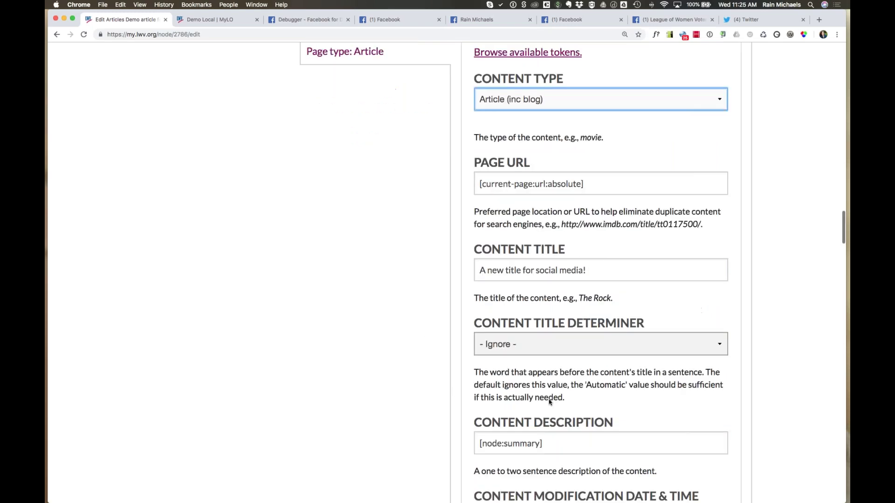
pyautogui.scroll(-2, 554, 280)
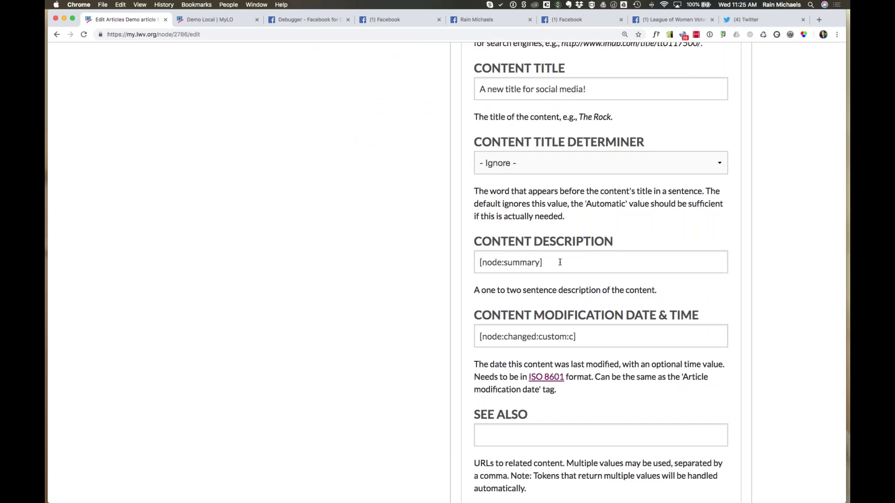
pyautogui.click(538, 262)
pyautogui.moveTo(538, 262); pyautogui.dragTo(469, 260)
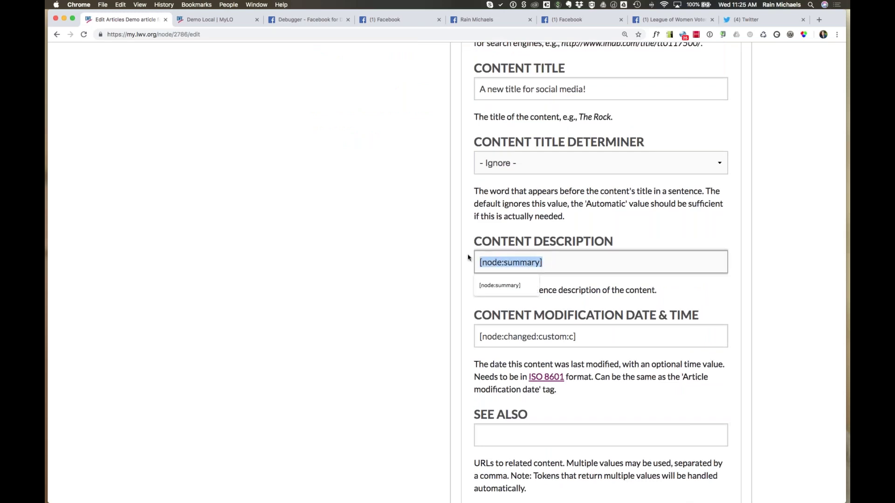
pyautogui.click(424, 266)
# - Review the Open Graph Image field's token and its help text on recommended image sizes and formats
pyautogui.scroll(-10, 424, 266)
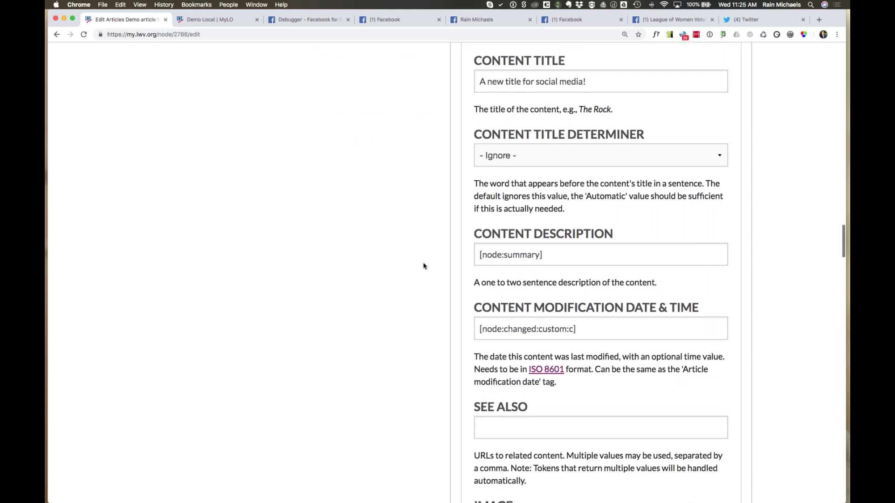
pyautogui.scroll(-6, 424, 266)
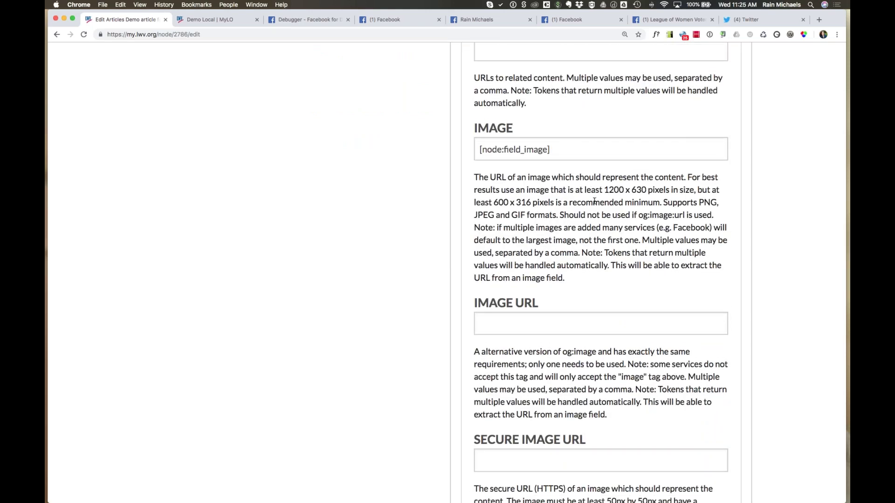
pyautogui.scroll(-2, 594, 201)
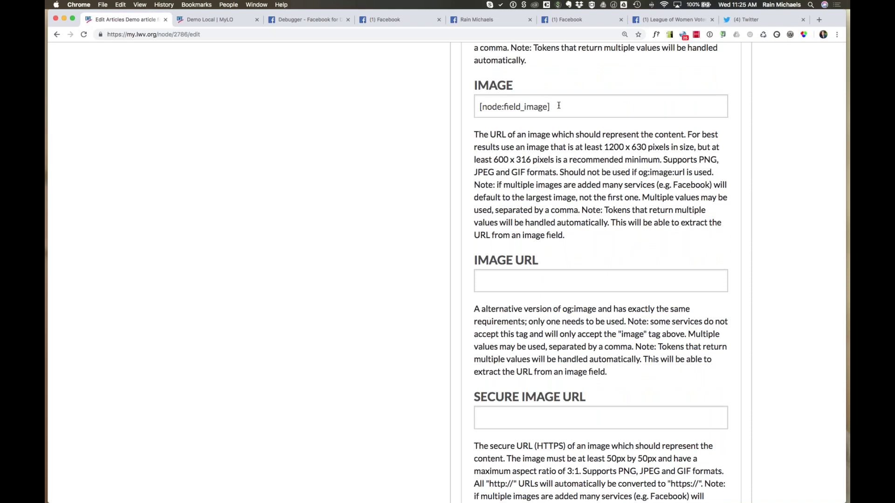
pyautogui.moveTo(557, 105); pyautogui.dragTo(482, 105)
pyautogui.click(482, 105)
pyautogui.click(504, 282)
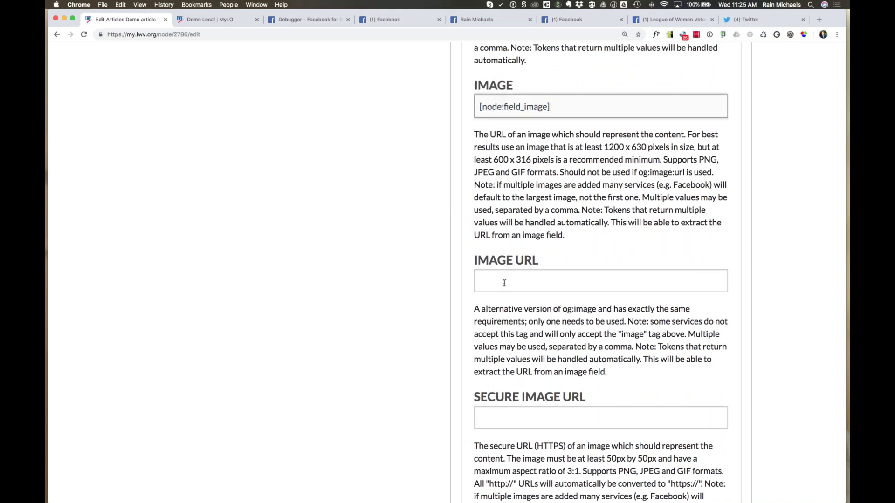
pyautogui.write('htpp://')
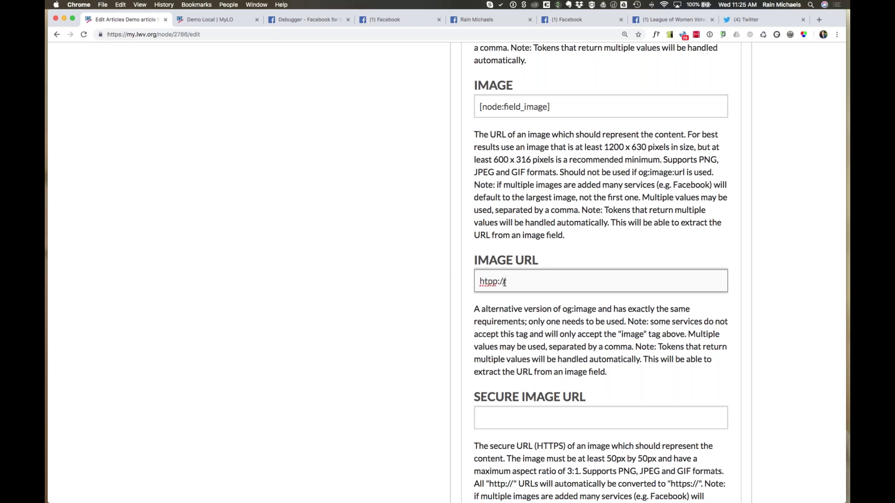
pyautogui.press('BackSpace')
pyautogui.press('BackSpace')
pyautogui.press('BackSpace')
pyautogui.press('BackSpace')
pyautogui.press('BackSpace')
pyautogui.write('tp://')
pyautogui.click(524, 108)
pyautogui.moveTo(524, 107); pyautogui.dragTo(539, 108)
pyautogui.click(540, 109)
pyautogui.click(526, 288)
pyautogui.write('myurltomyimage')
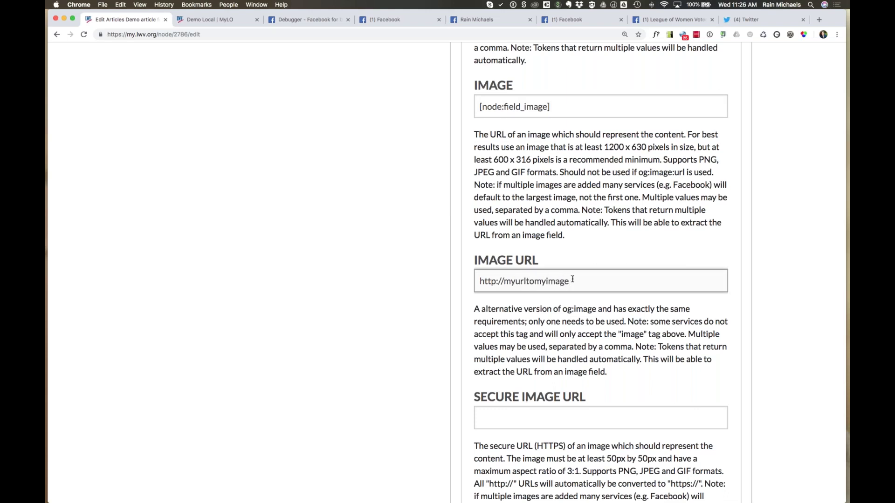
pyautogui.press('super+a')
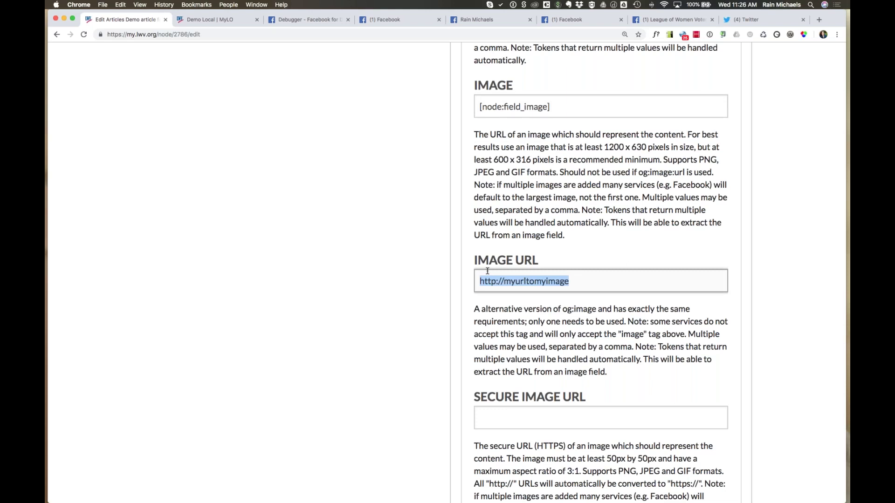
pyautogui.press('BackSpace')
pyautogui.click(518, 419)
pyautogui.write('https://')
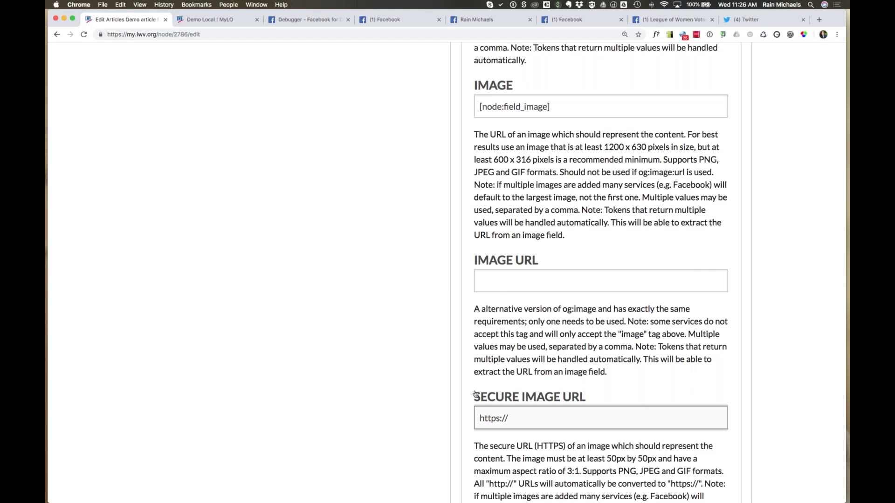
pyautogui.moveTo(474, 396); pyautogui.dragTo(606, 402)
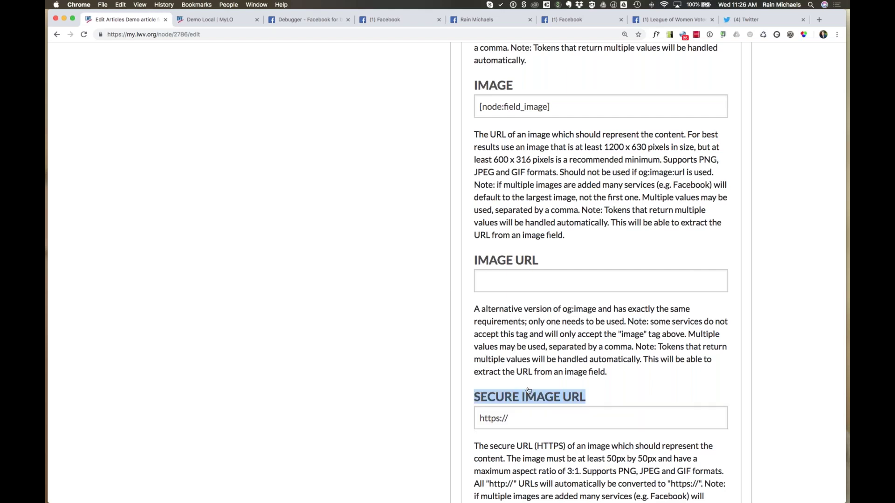
pyautogui.tripleClick(493, 426)
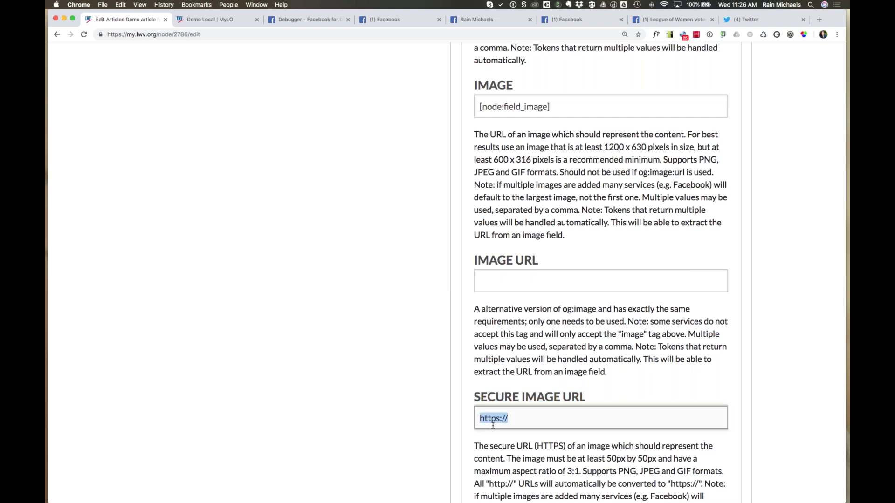
pyautogui.press('BackSpace')
# - Examine the token in the Open Graph Image field
pyautogui.click(550, 106)
pyautogui.tripleClick(505, 115)
pyautogui.click(532, 122)
pyautogui.moveTo(560, 103); pyautogui.dragTo(483, 92)
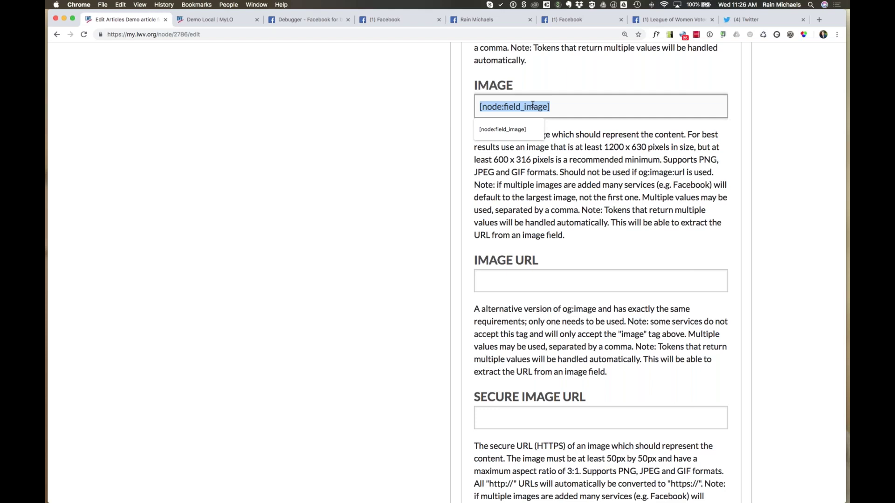
pyautogui.click(446, 122)
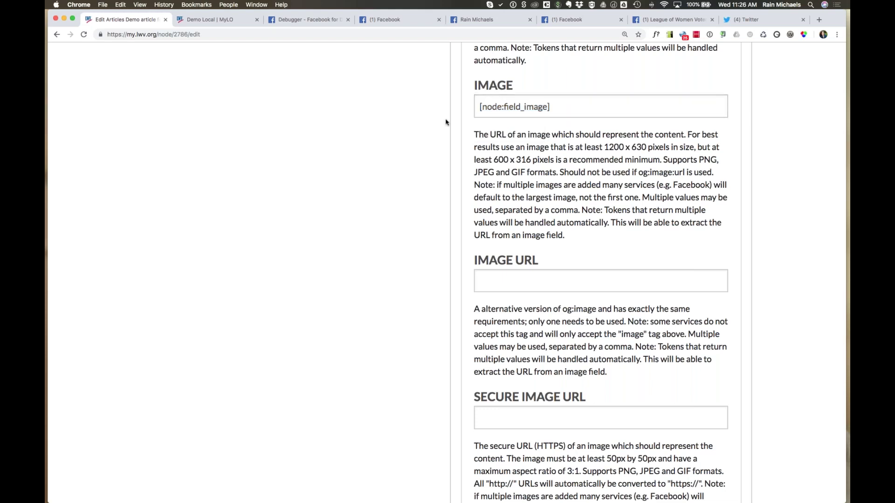
# - Open the file management page through the Demo Local site's league administration links
pyautogui.click(223, 21)
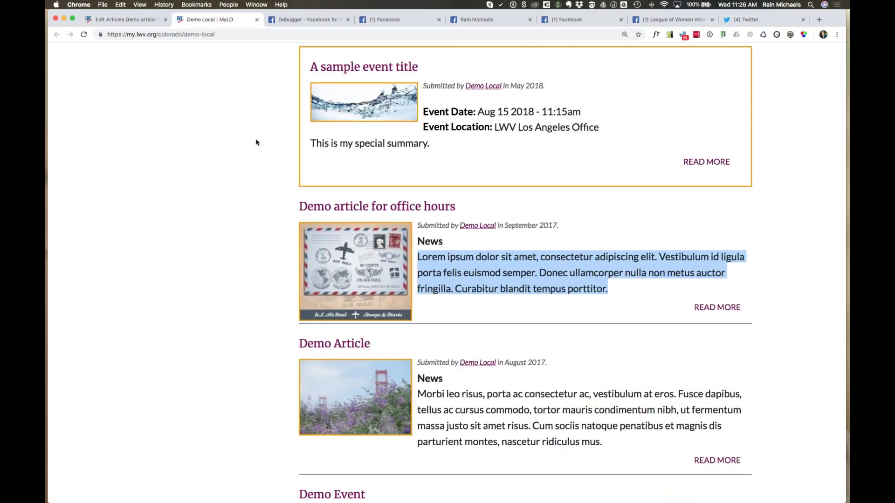
pyautogui.scroll(10, 256, 143)
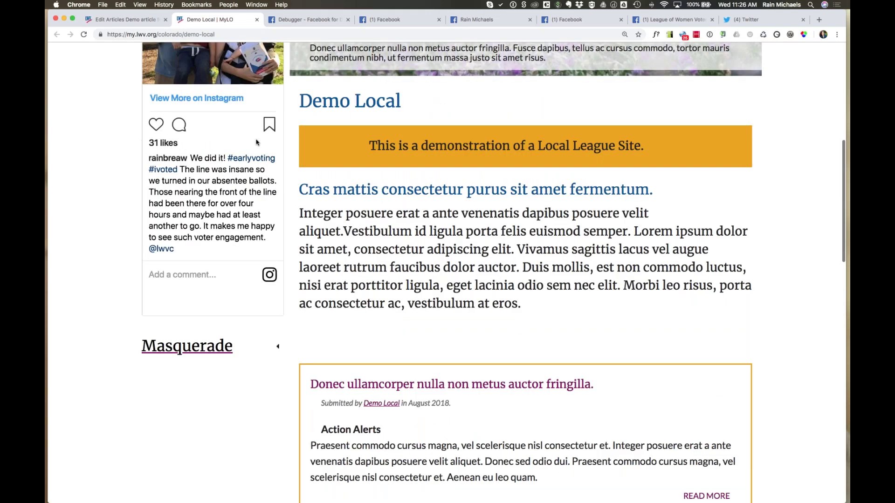
pyautogui.scroll(10, 256, 143)
pyautogui.click(205, 190)
pyautogui.click(185, 272)
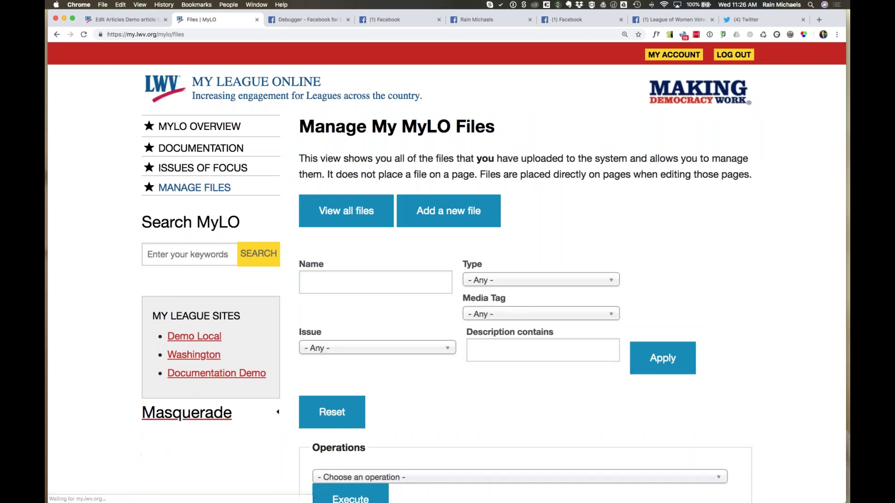
pyautogui.click(56, 34)
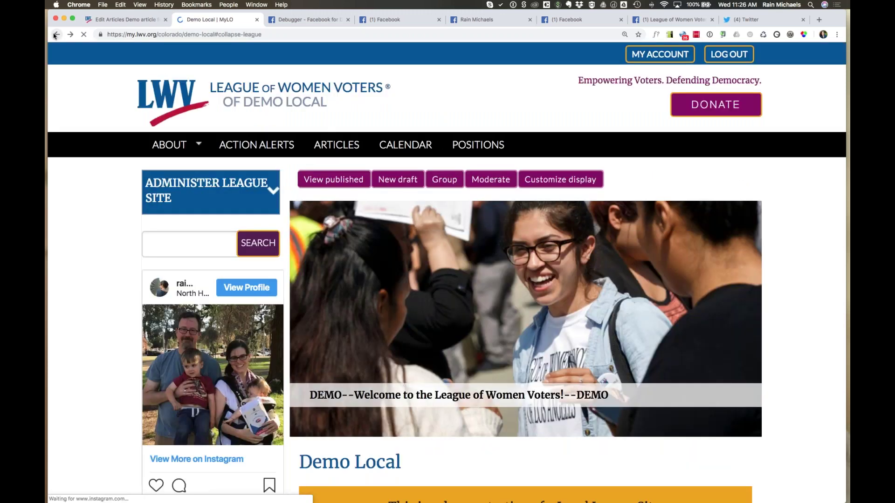
pyautogui.click(185, 187)
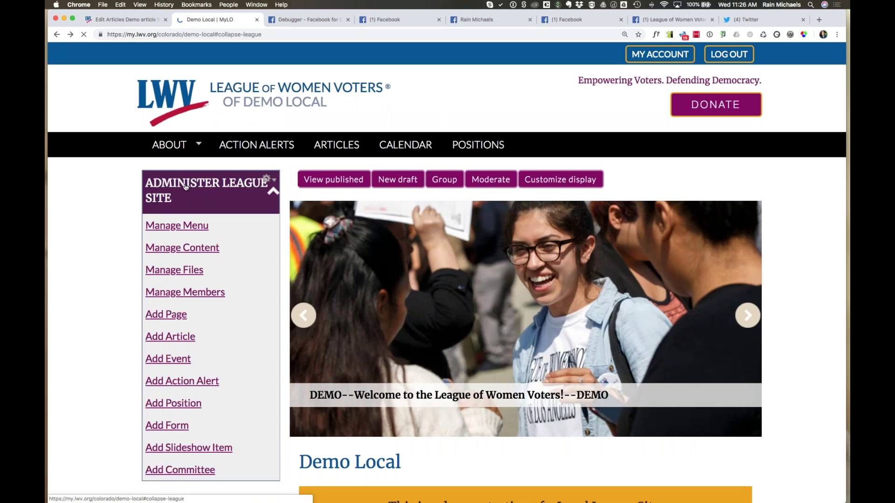
pyautogui.click(169, 275)
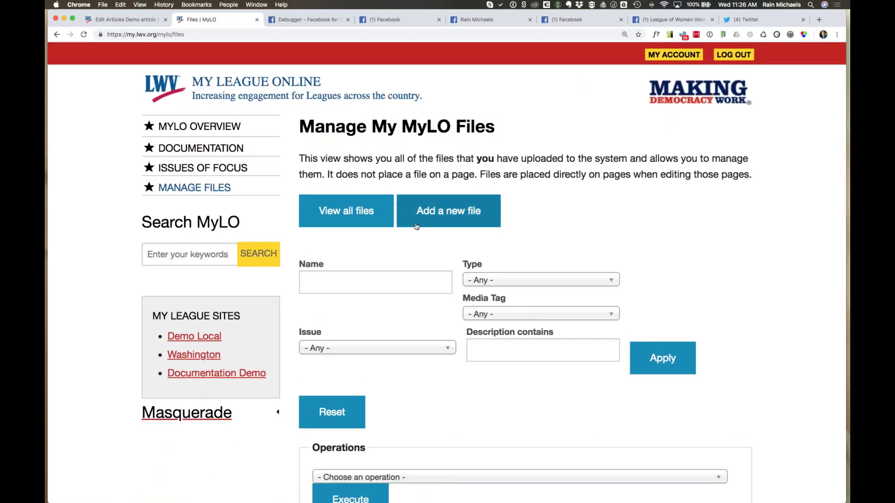
# - Display all MyLO files and browse the list for a sample image
pyautogui.click(360, 213)
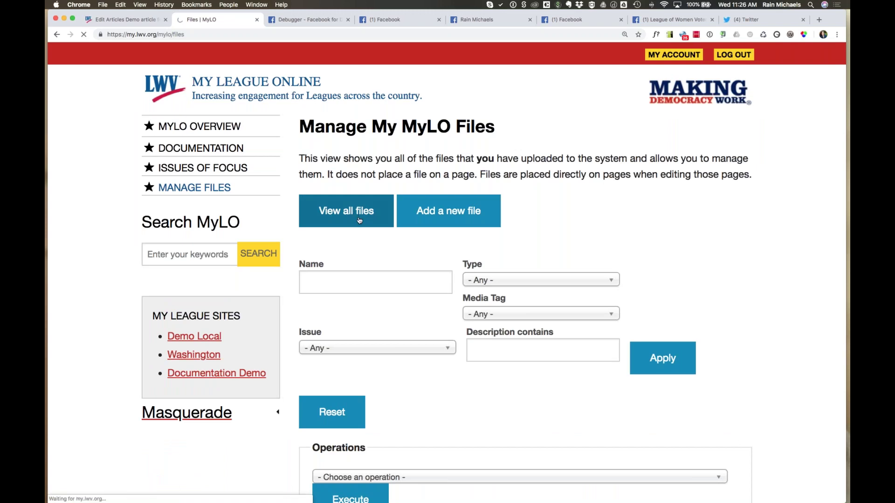
pyautogui.scroll(-2, 438, 279)
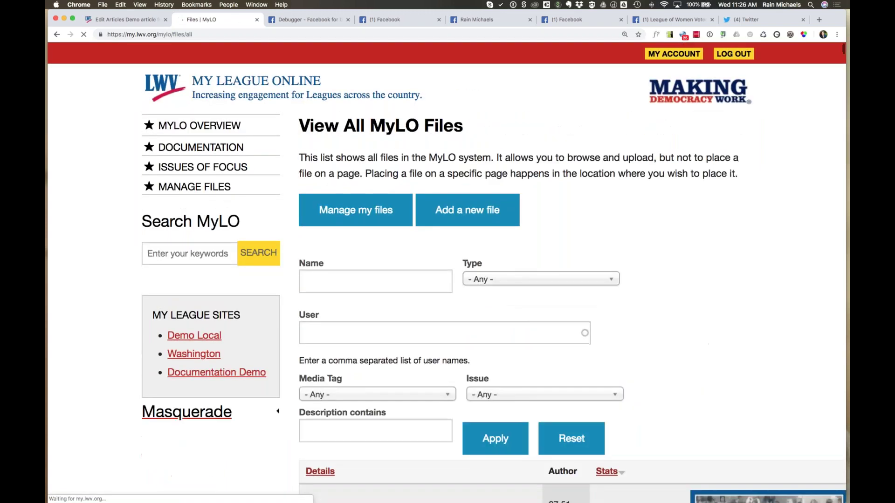
pyautogui.scroll(-18, 439, 280)
pyautogui.scroll(5, 450, 277)
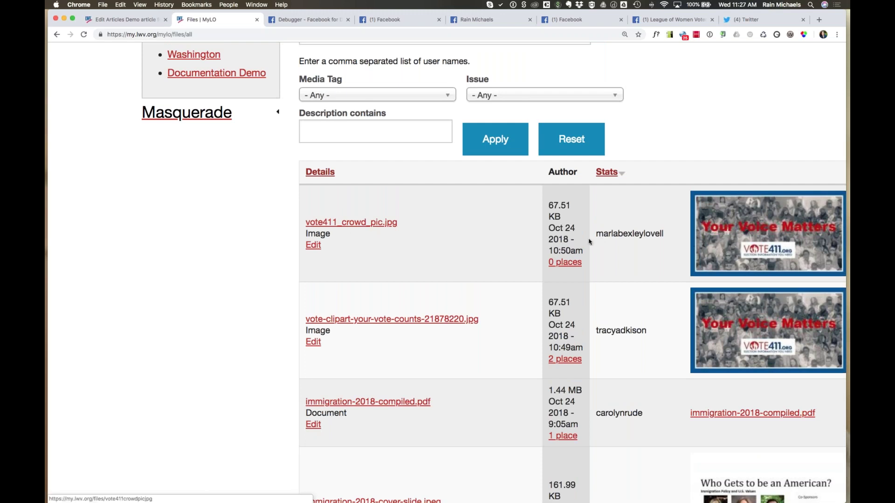
# - Try to open the vote411_crowd_pic.jpg file from its name and from its thumbnail
pyautogui.click(360, 224)
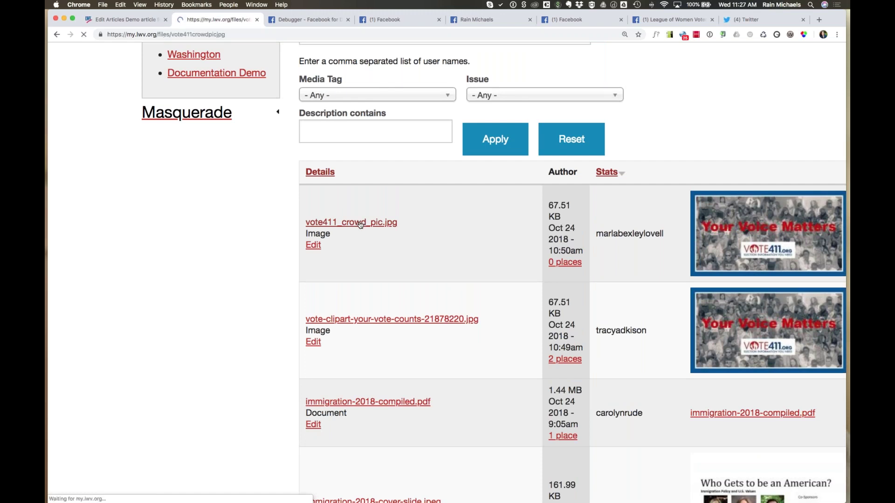
pyautogui.press('super+bracketleft')
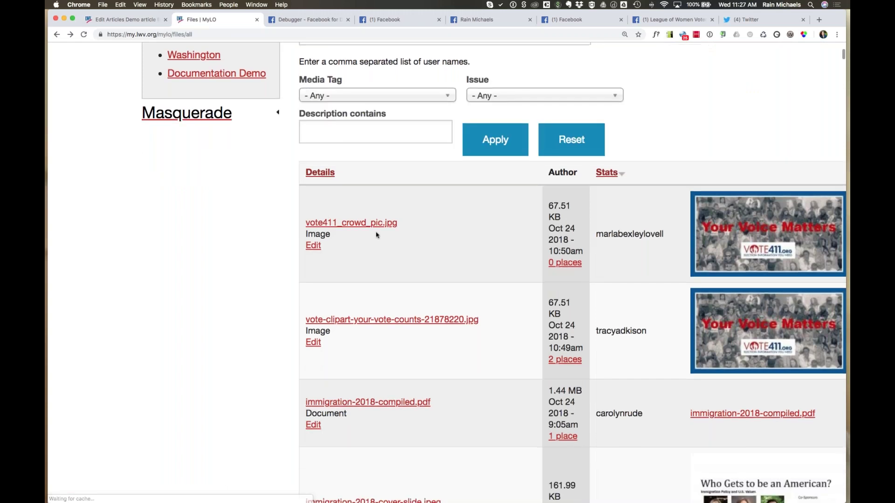
pyautogui.click(709, 232)
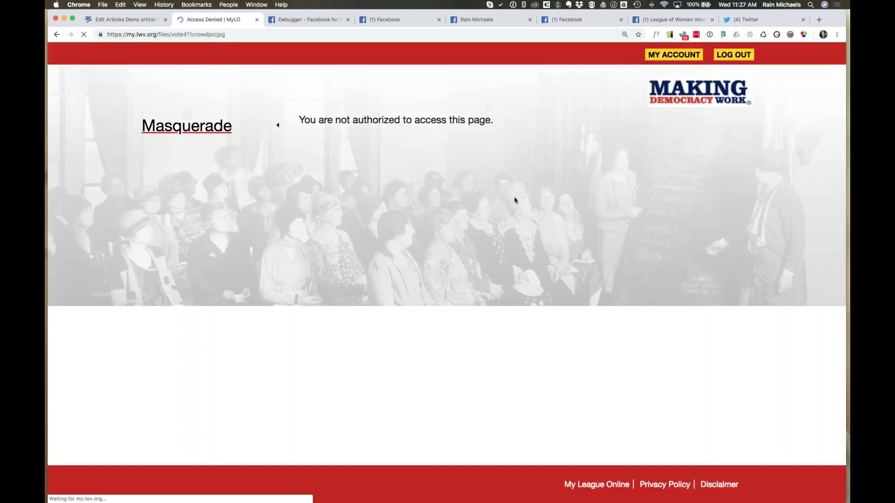
pyautogui.press('super+bracketleft')
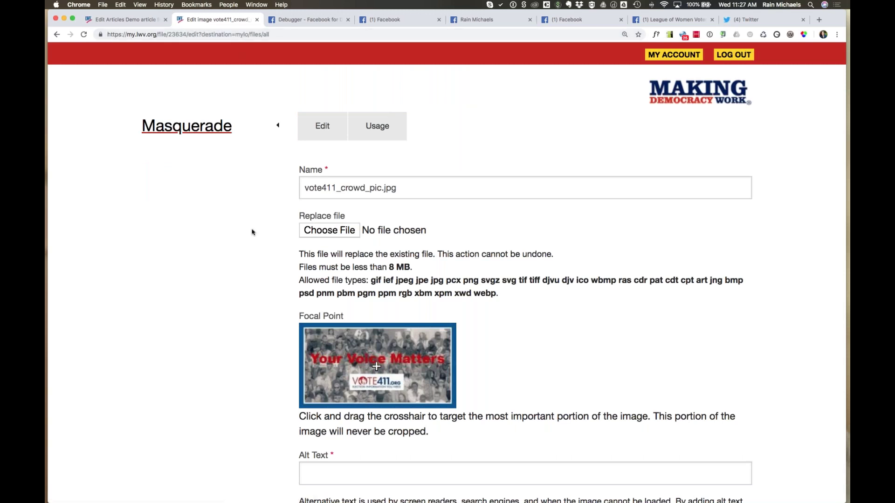
# - Remove "edit?destination=mylo/files/all" from the vote411_crowd_pic.jpg edit page's address and load the shortened address
pyautogui.scroll(-5, 247, 280)
pyautogui.scroll(5, 248, 280)
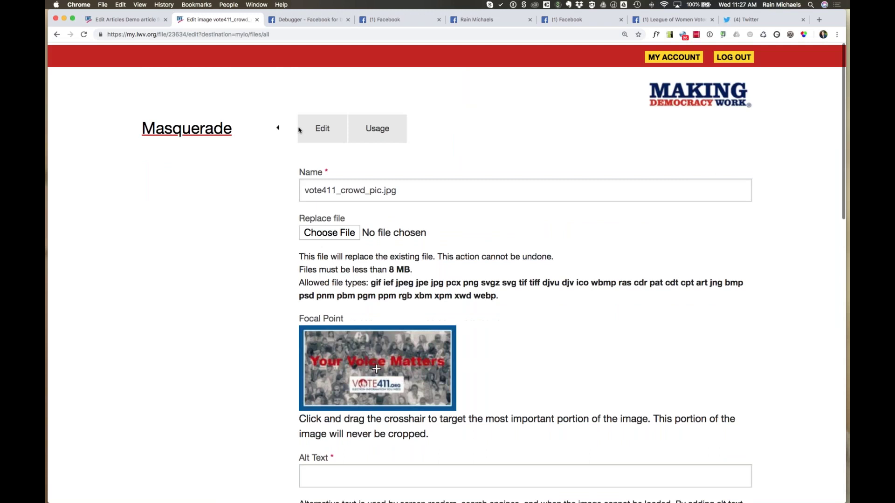
pyautogui.moveTo(188, 34); pyautogui.dragTo(275, 43)
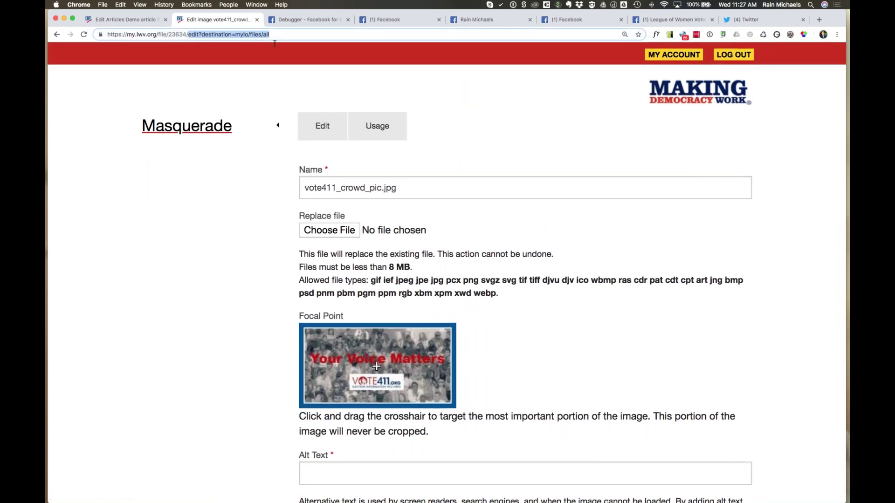
pyautogui.press('BackSpace')
pyautogui.press('Return')
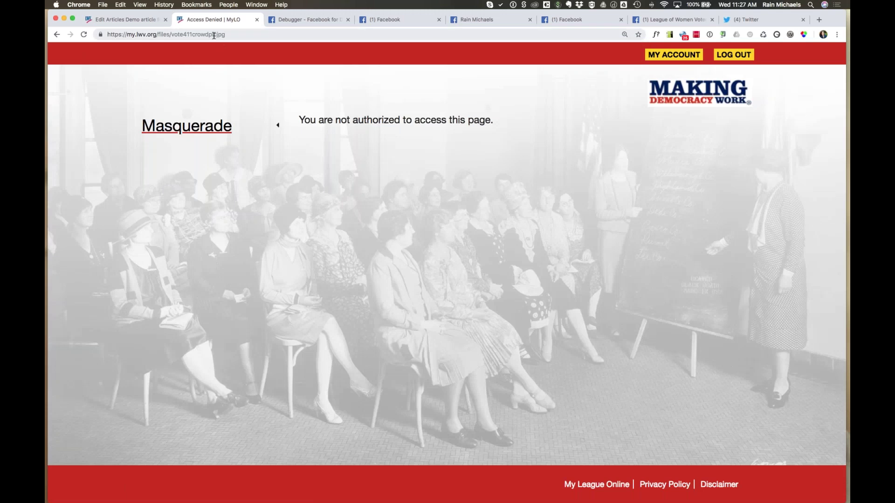
# - Correct the page address to end in "vote411crowdpic.jpg", load it, and look over the image page
pyautogui.click(214, 36)
pyautogui.click(221, 34)
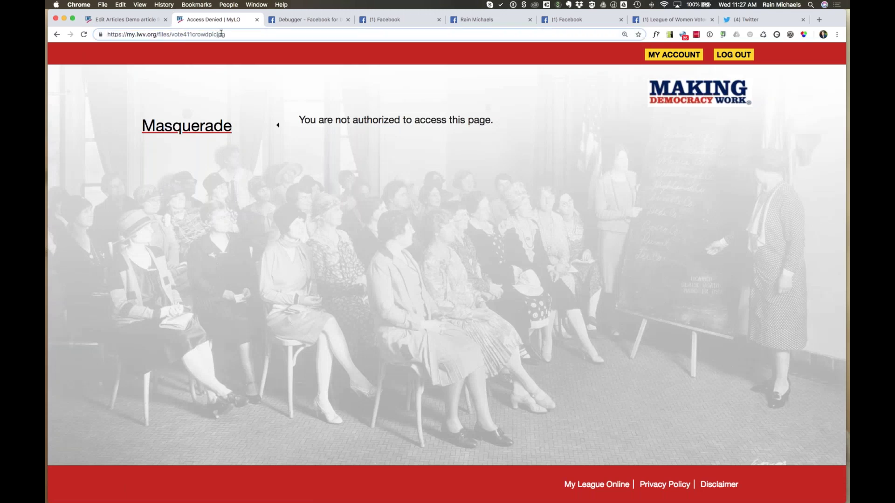
pyautogui.press('Return')
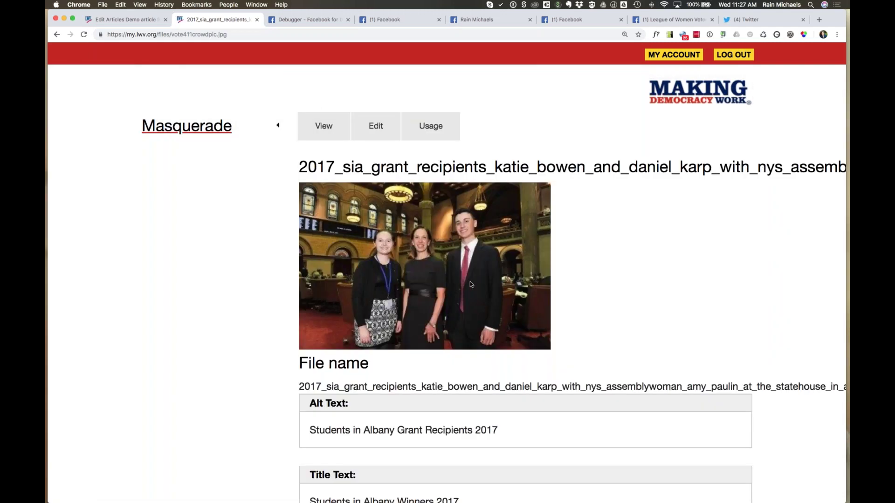
pyautogui.moveTo(474, 267)
pyautogui.scroll(-1, 512, 329)
pyautogui.scroll(-4, 512, 329)
pyautogui.scroll(5, 512, 329)
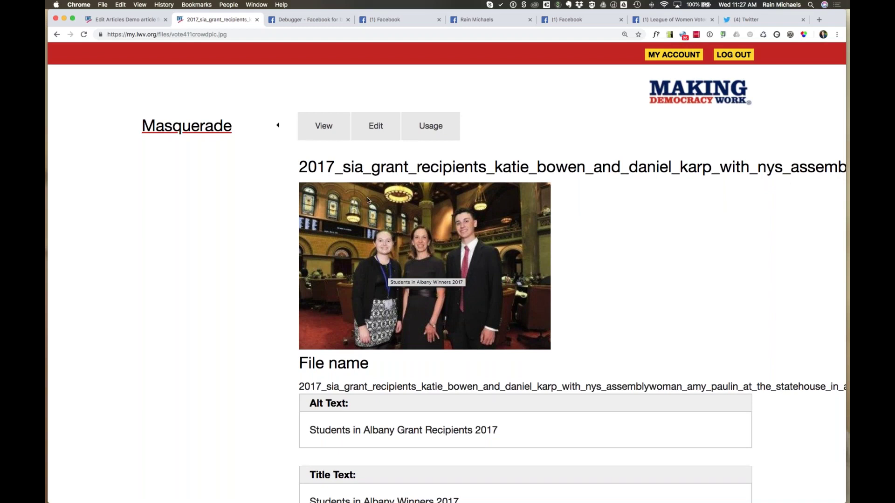
# - Copy the image address of the photo shown on the file page
pyautogui.click(137, 22)
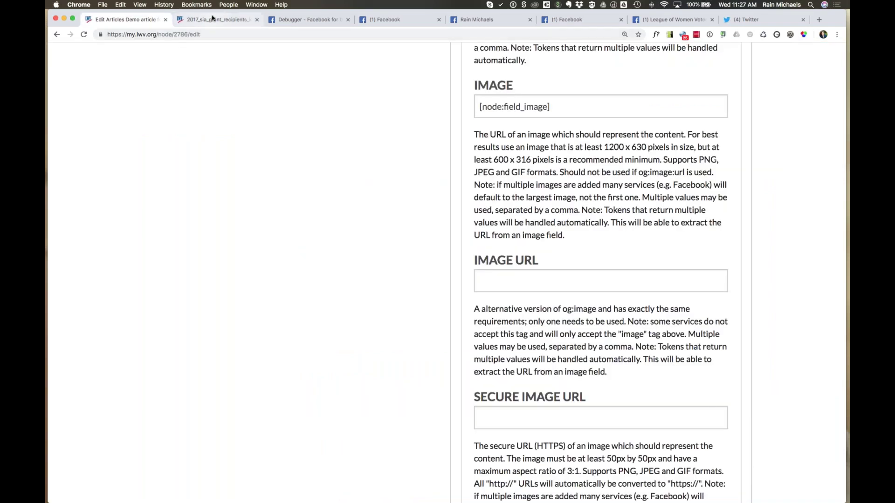
pyautogui.click(214, 19)
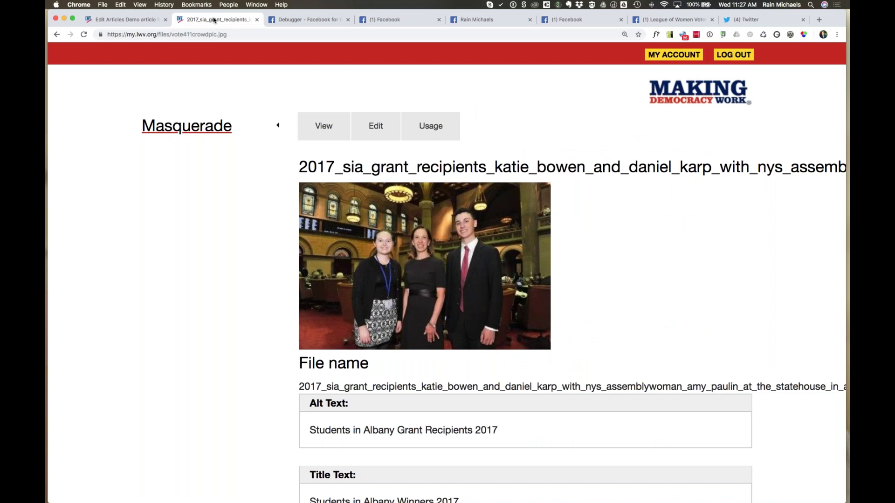
pyautogui.rightClick(381, 227)
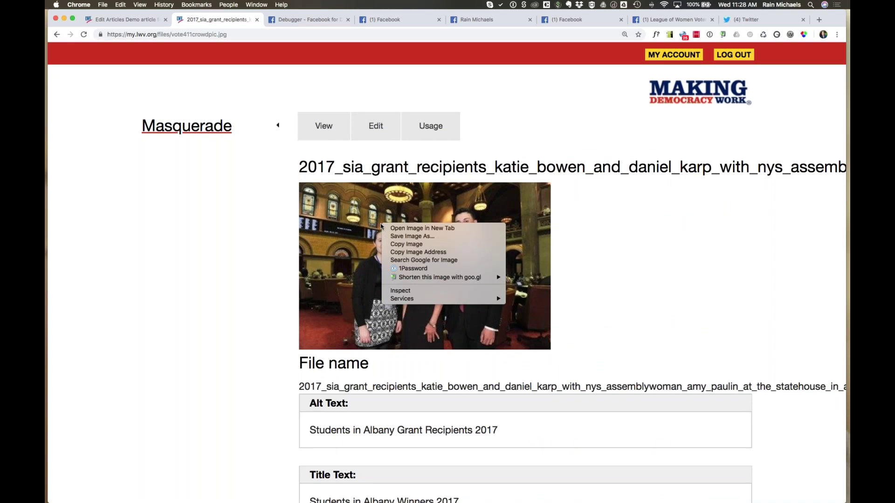
pyautogui.click(405, 252)
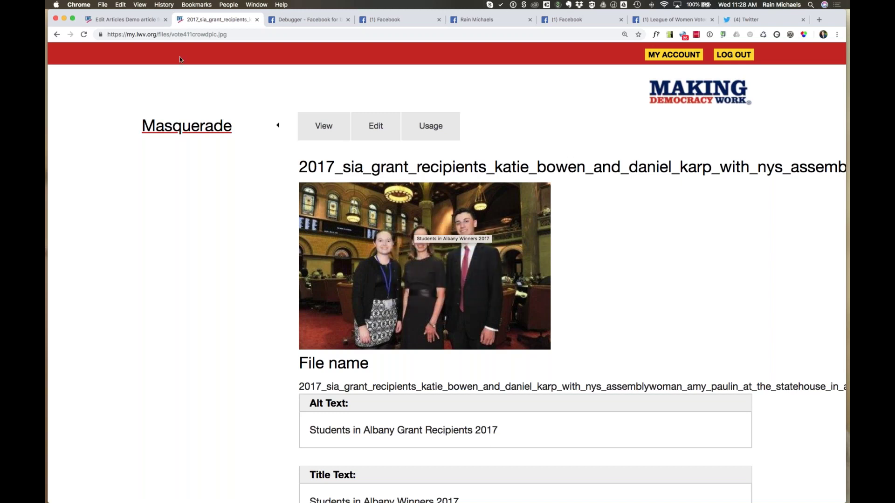
# - Replace the token in the article's Open Graph Image field with the copied image address, and check the address from its beginning
pyautogui.click(125, 20)
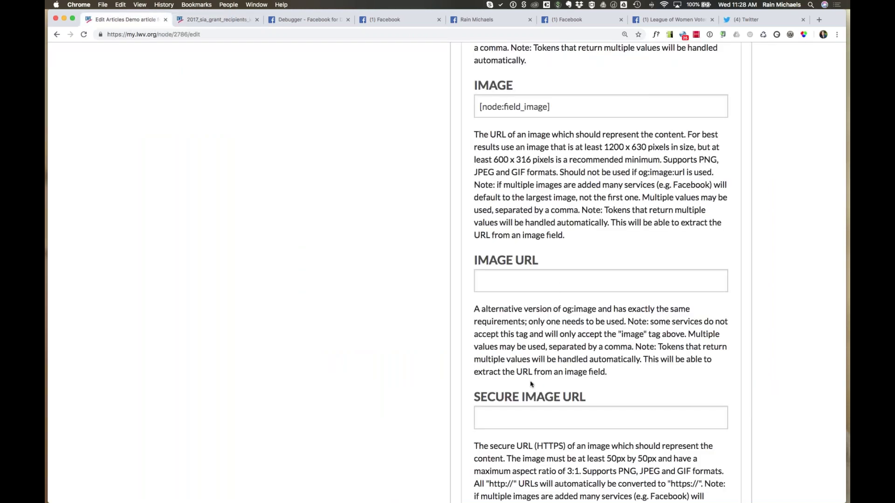
pyautogui.moveTo(551, 106); pyautogui.dragTo(493, 92)
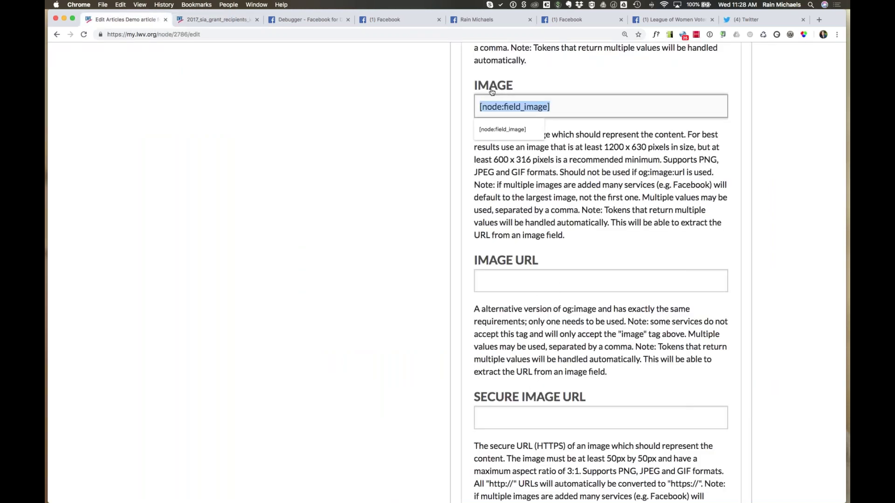
pyautogui.press('BackSpace')
pyautogui.rightClick(485, 106)
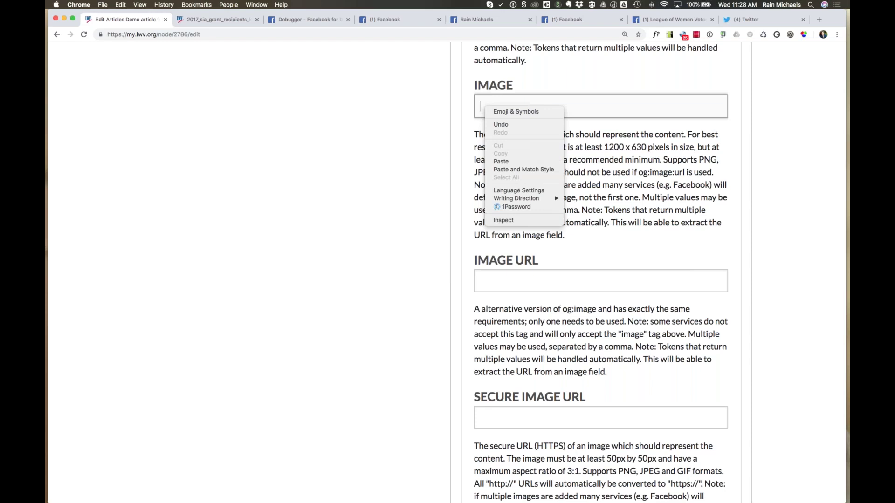
pyautogui.click(520, 162)
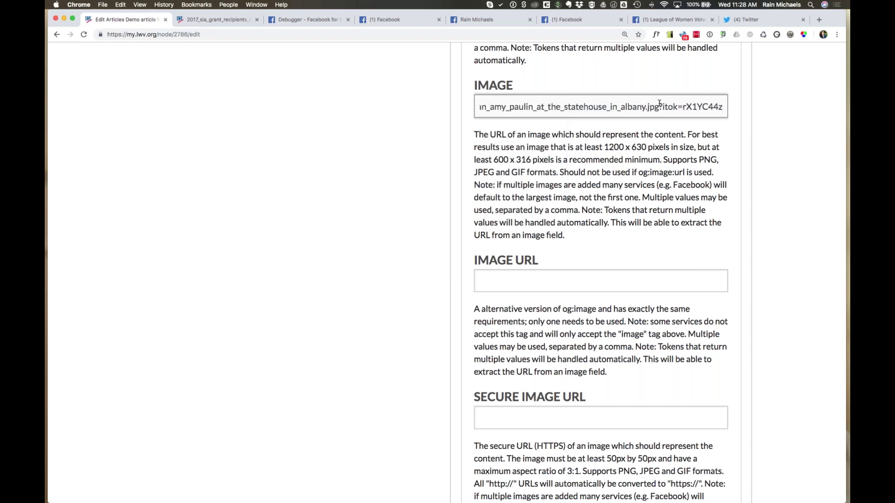
pyautogui.hscroll(-5, 646, 107)
pyautogui.hscroll(-10, 646, 107)
pyautogui.hscroll(-10, 661, 107)
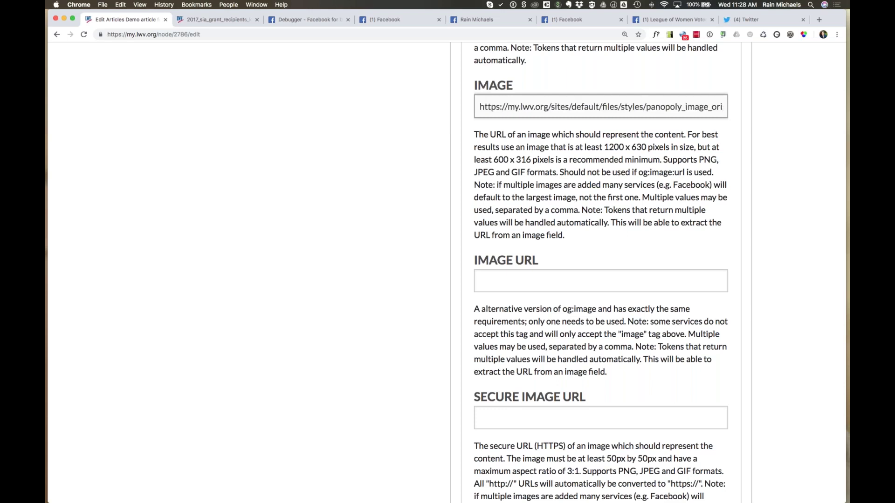
pyautogui.click(408, 261)
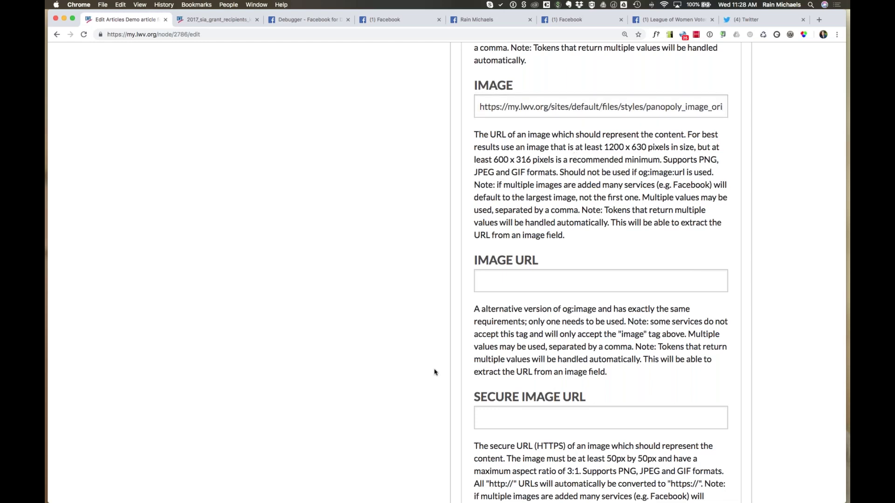
# - Save the article with the new Open Graph image address
pyautogui.scroll(-1, 436, 373)
pyautogui.scroll(-15, 436, 374)
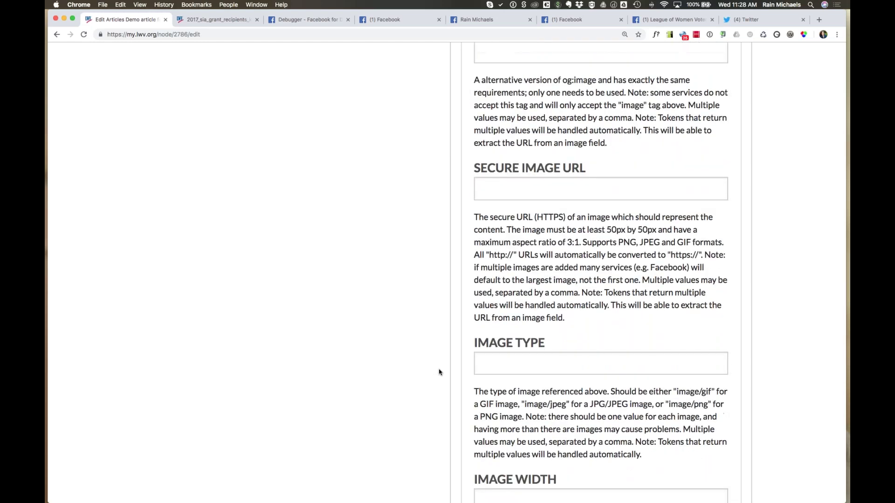
pyautogui.scroll(-20, 440, 371)
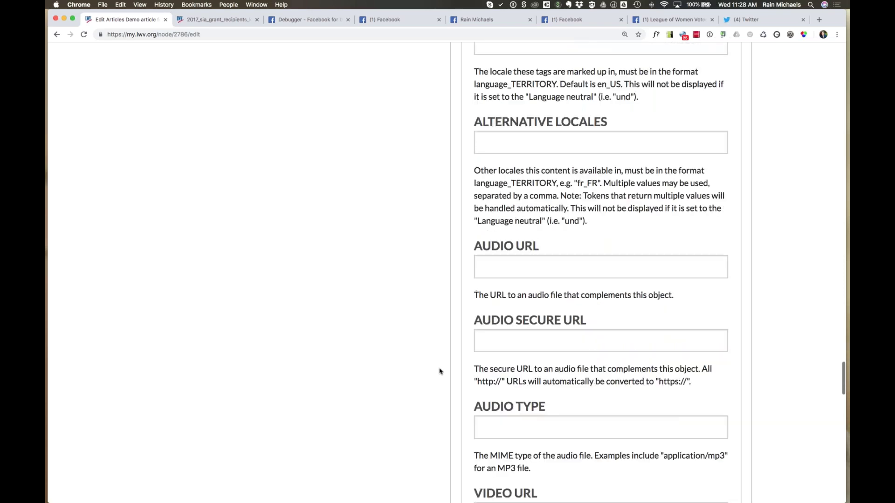
pyautogui.scroll(-15, 439, 371)
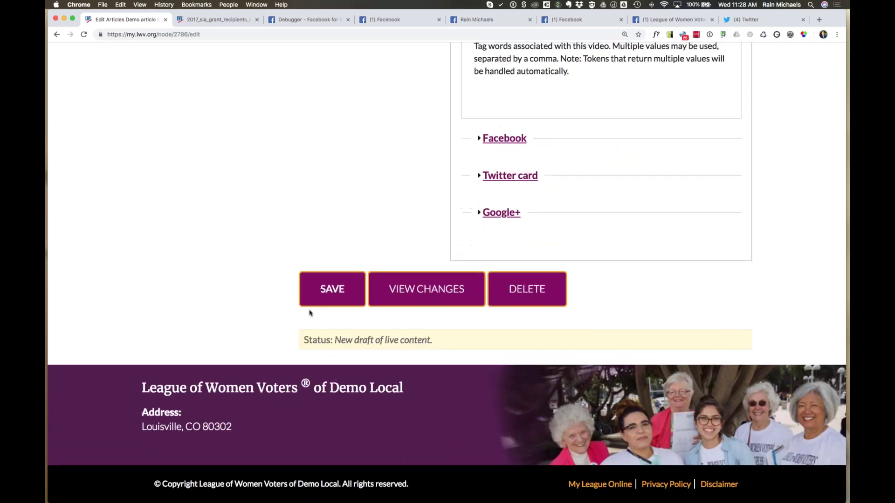
pyautogui.click(343, 291)
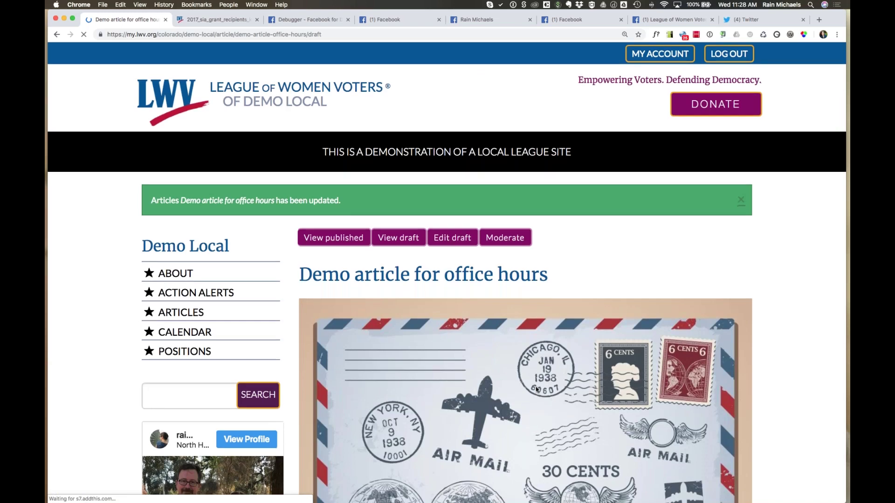
# - Open the Facebook share preview for the saved article, check its image and title, and leave it without posting
pyautogui.scroll(-3, 536, 390)
pyautogui.scroll(-3, 536, 390)
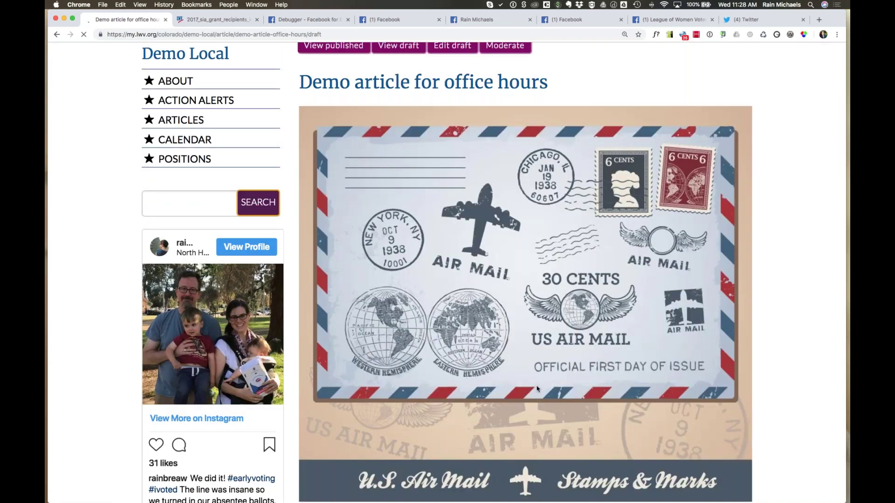
pyautogui.scroll(-6, 537, 389)
pyautogui.scroll(3, 537, 388)
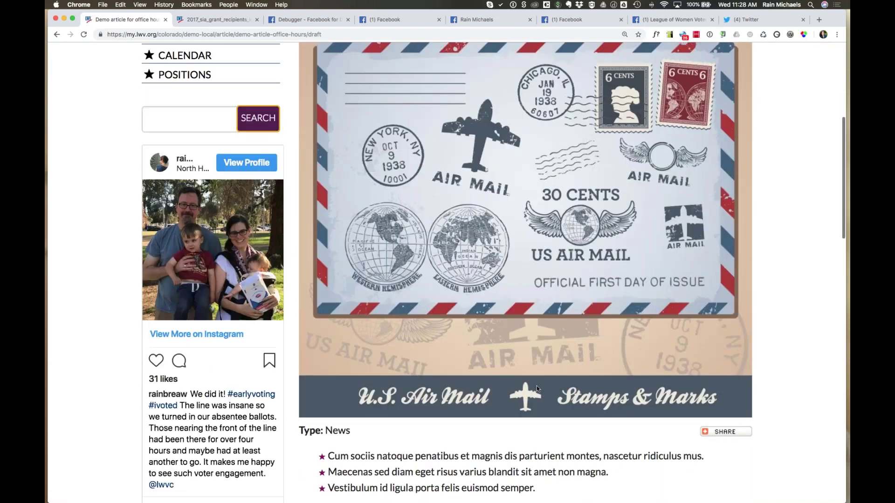
pyautogui.scroll(-1, 699, 397)
pyautogui.moveTo(724, 398)
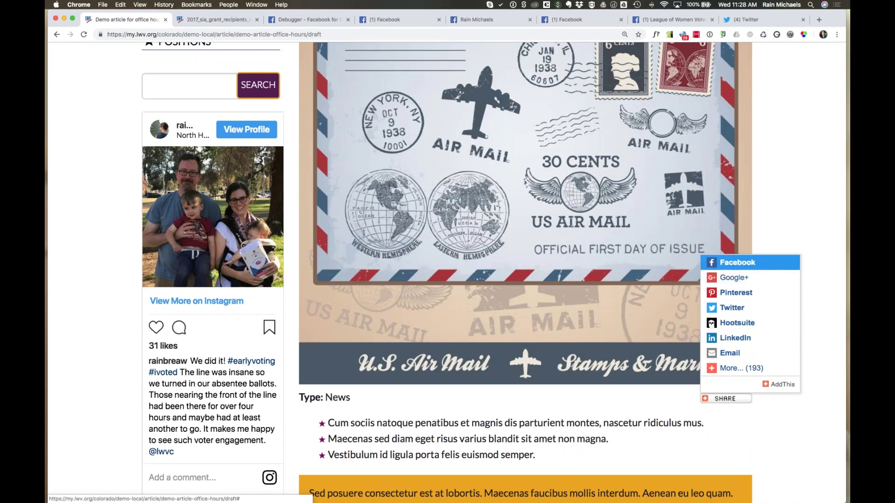
pyautogui.click(737, 262)
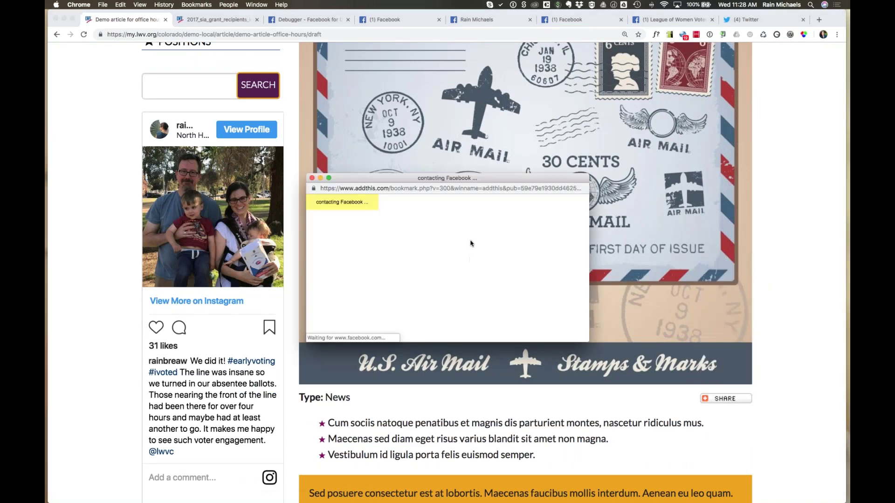
pyautogui.moveTo(440, 181); pyautogui.dragTo(433, 92)
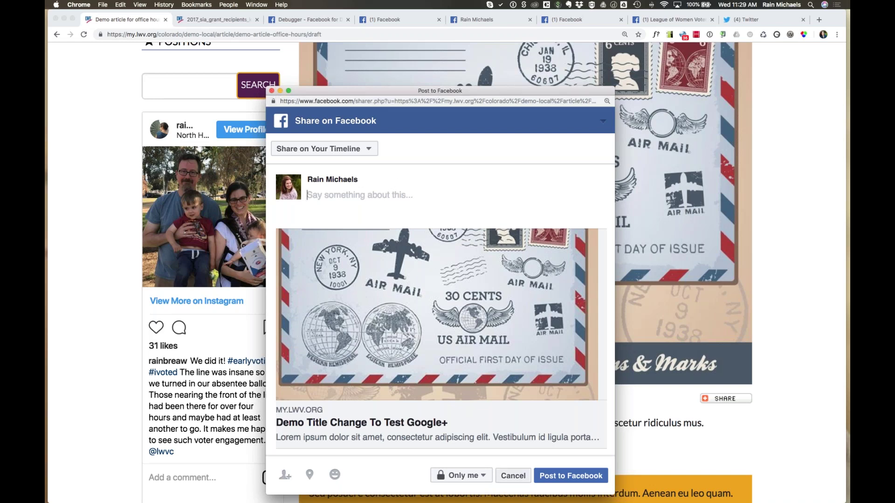
pyautogui.click(513, 477)
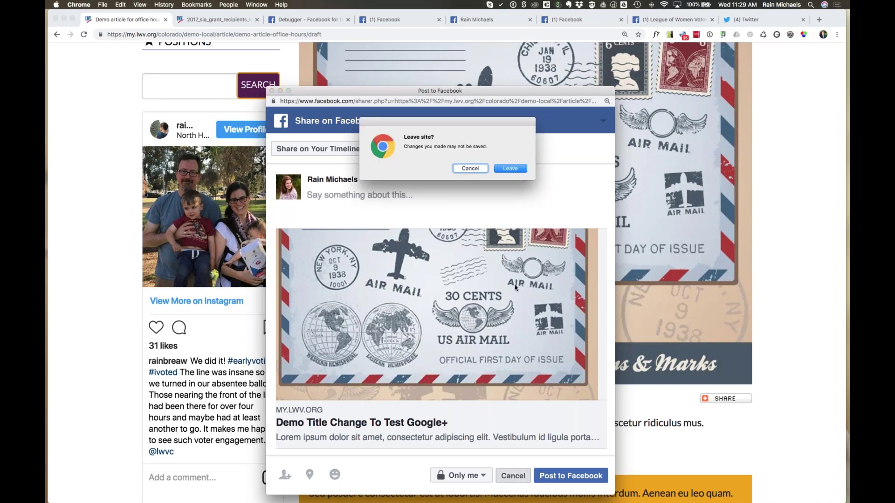
pyautogui.click(510, 168)
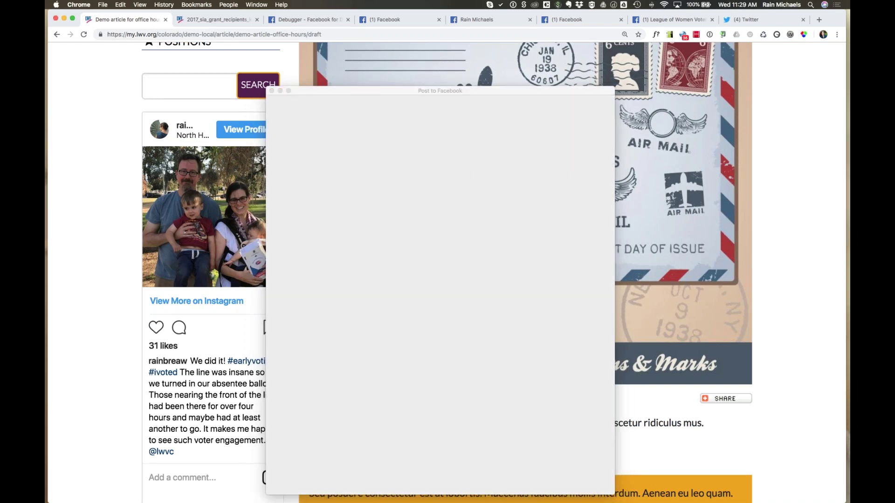
pyautogui.click(313, 21)
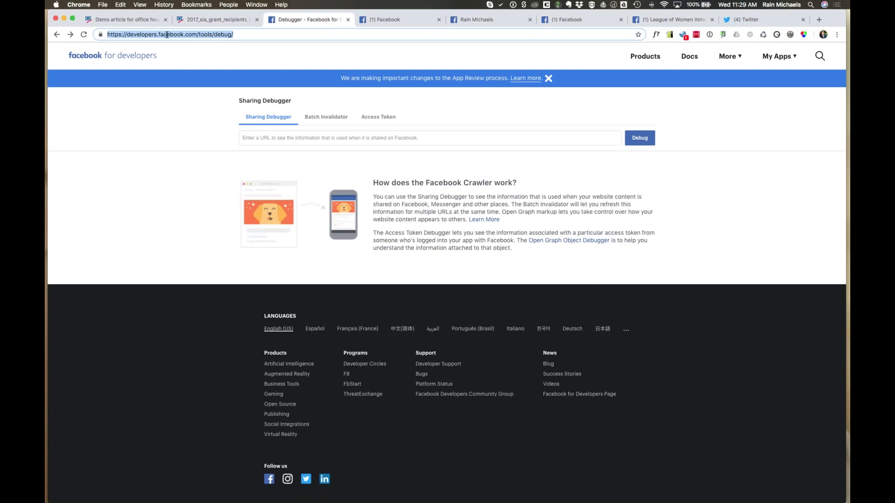
pyautogui.click(134, 20)
pyautogui.click(310, 34)
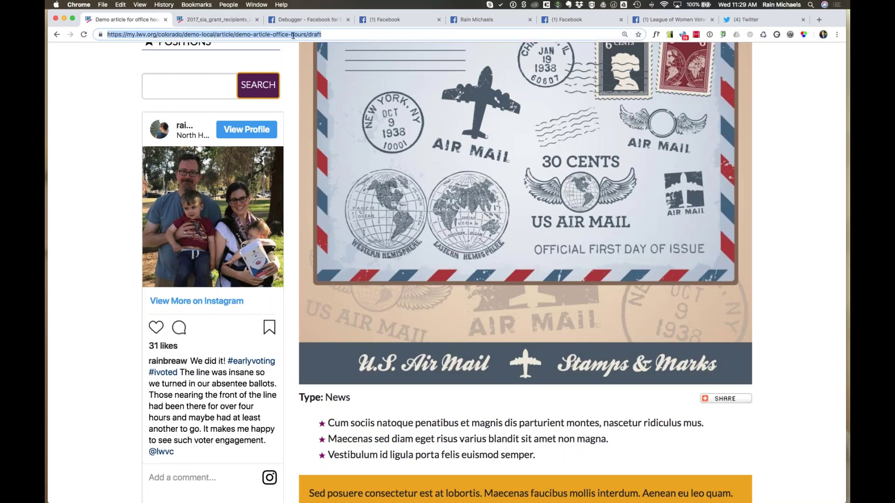
pyautogui.click(306, 34)
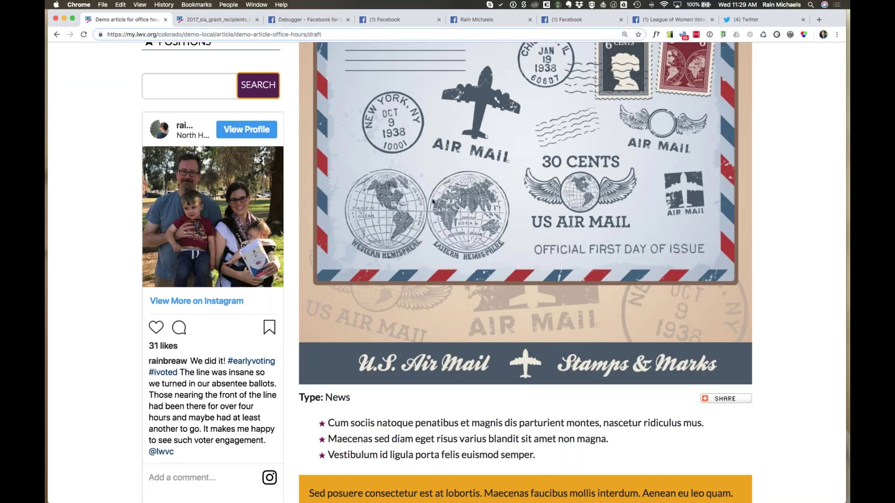
# - Set the current draft revision's moderation state to Published and apply it
pyautogui.scroll(1, 443, 205)
pyautogui.scroll(3, 457, 209)
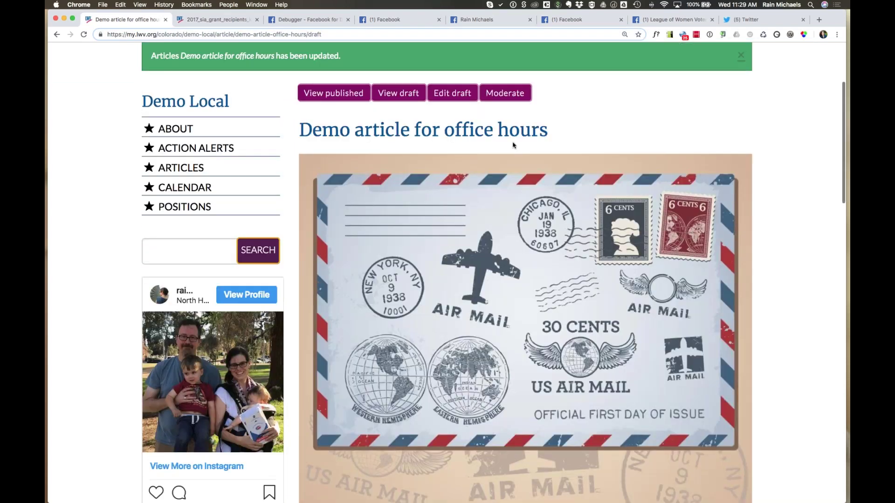
pyautogui.click(504, 90)
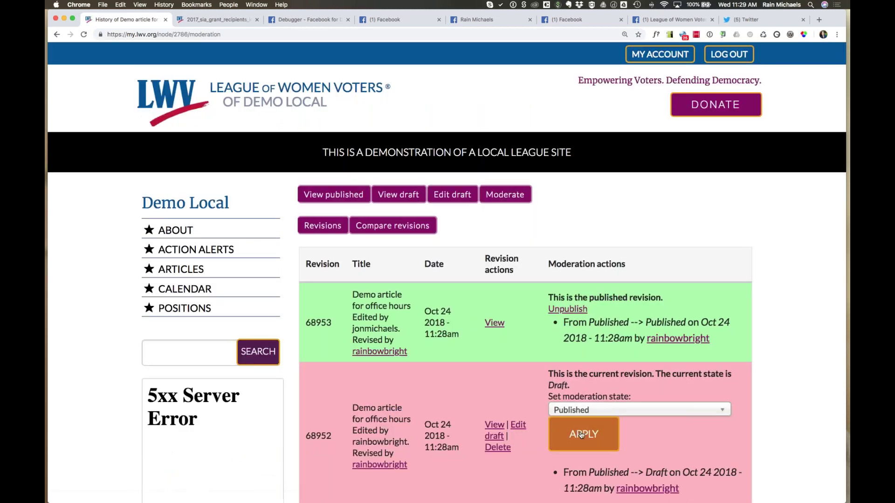
pyautogui.click(583, 435)
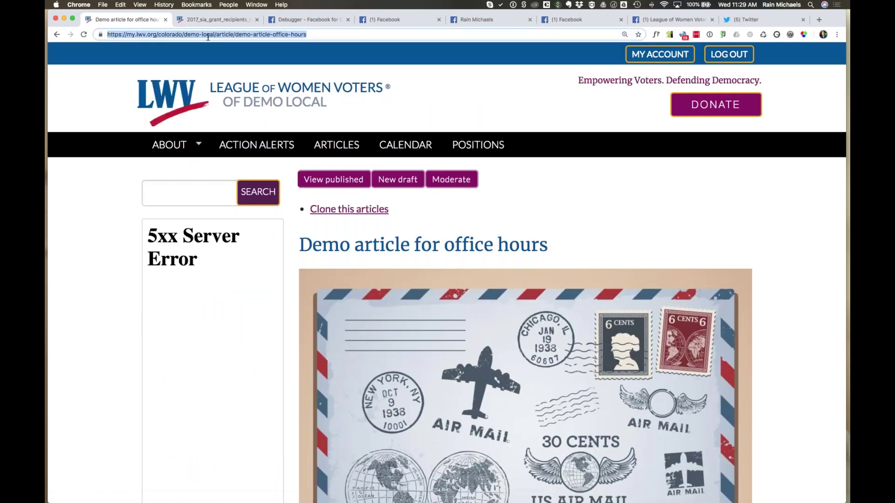
# - Copy the full web address of the published demo article
pyautogui.doubleClick(225, 35)
pyautogui.moveTo(107, 35); pyautogui.dragTo(226, 34)
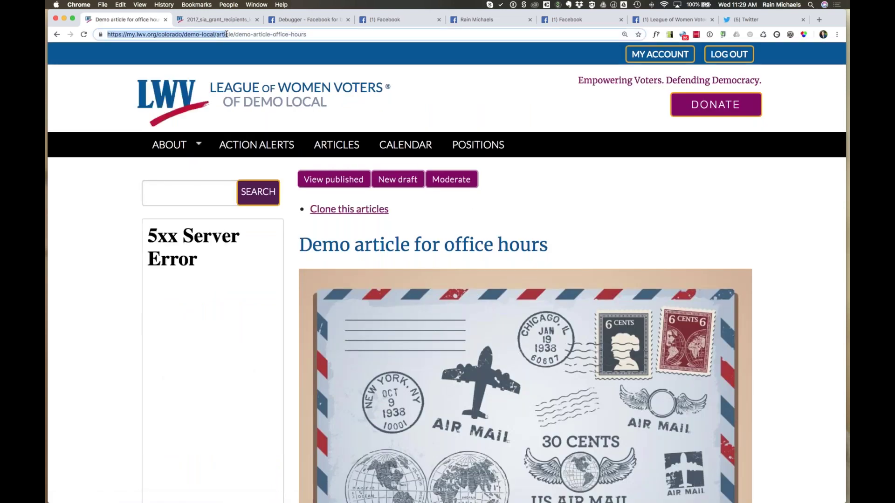
pyautogui.moveTo(309, 34); pyautogui.dragTo(144, 19)
pyautogui.press('super+c')
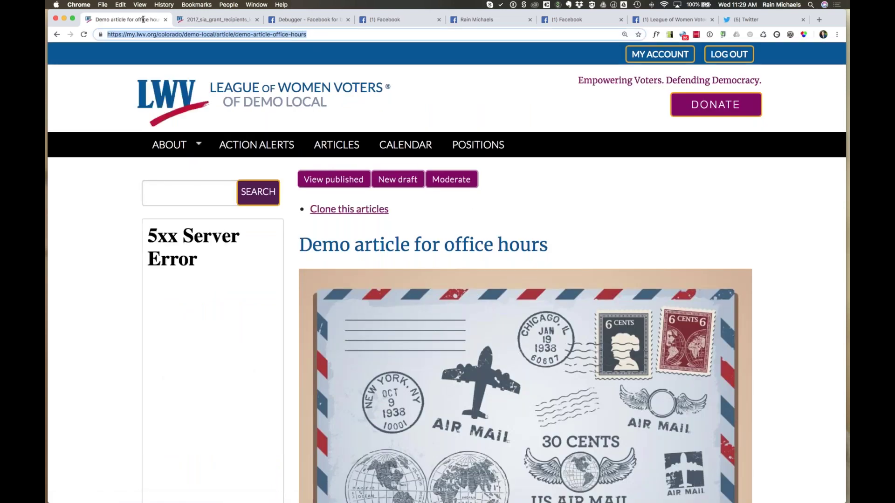
# - Run Facebook's Sharing Debugger on the copied article address
pyautogui.click(283, 20)
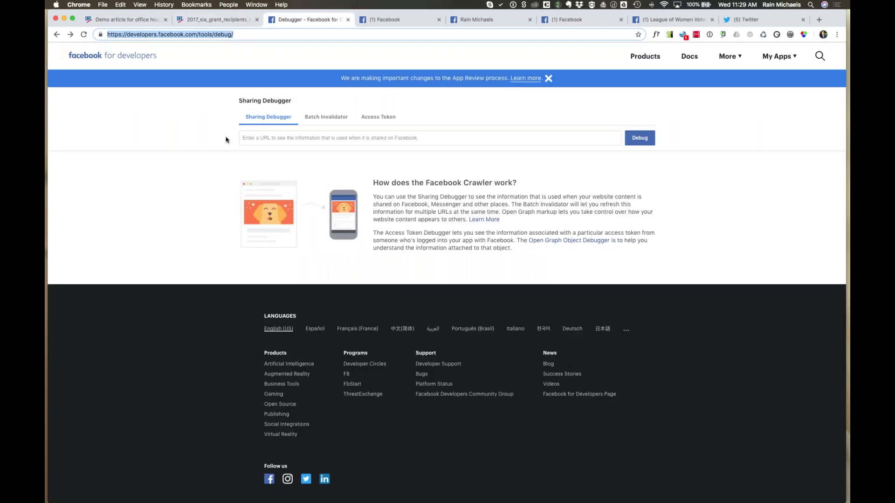
pyautogui.click(264, 118)
pyautogui.click(266, 138)
pyautogui.press('super+v')
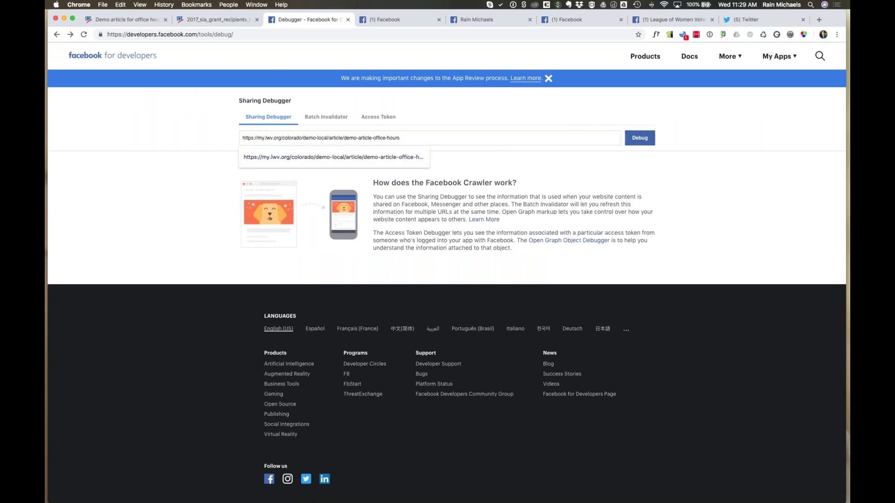
pyautogui.click(640, 138)
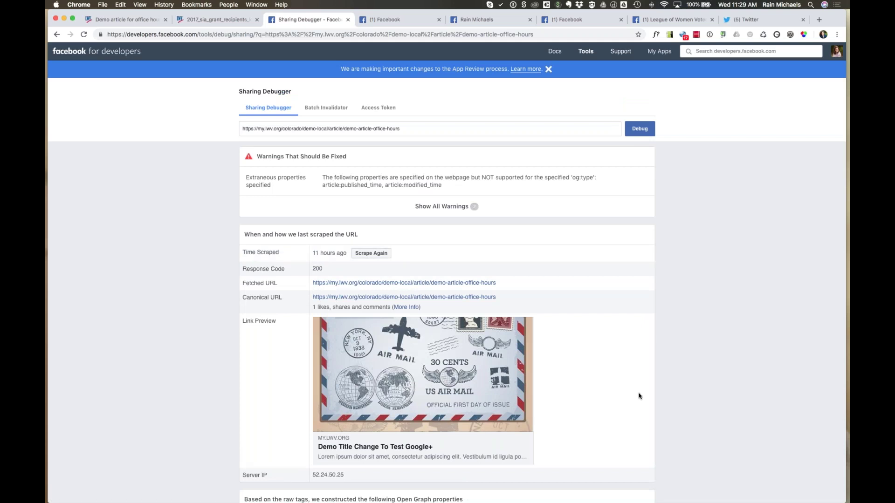
# - Check the scrape time and link preview, and have Facebook scrape the article address again twice
pyautogui.scroll(-3, 639, 396)
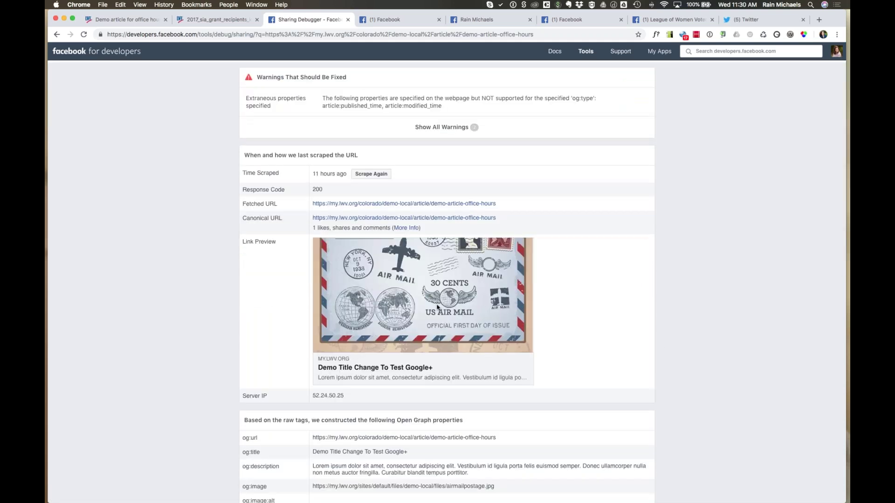
pyautogui.moveTo(239, 174); pyautogui.dragTo(289, 178)
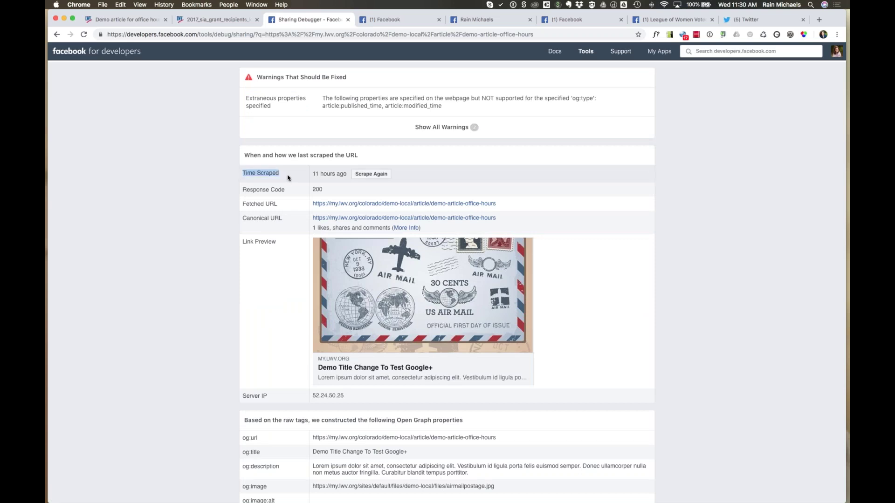
pyautogui.click(376, 175)
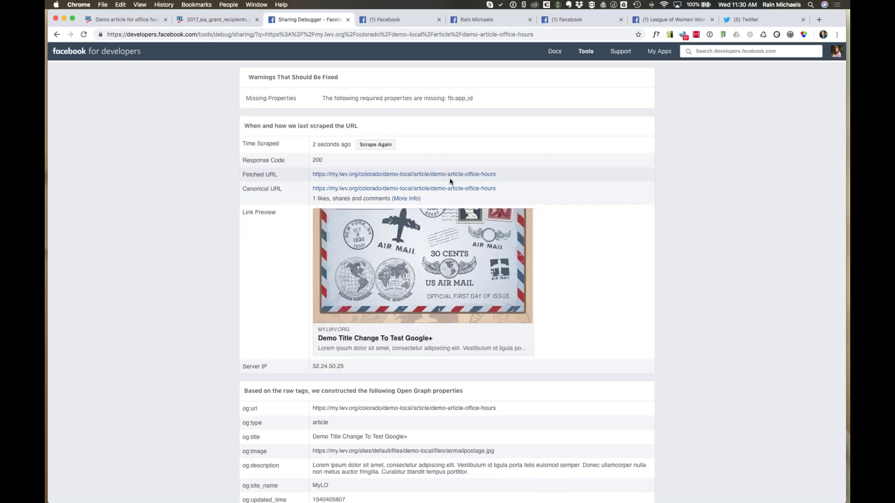
pyautogui.click(375, 145)
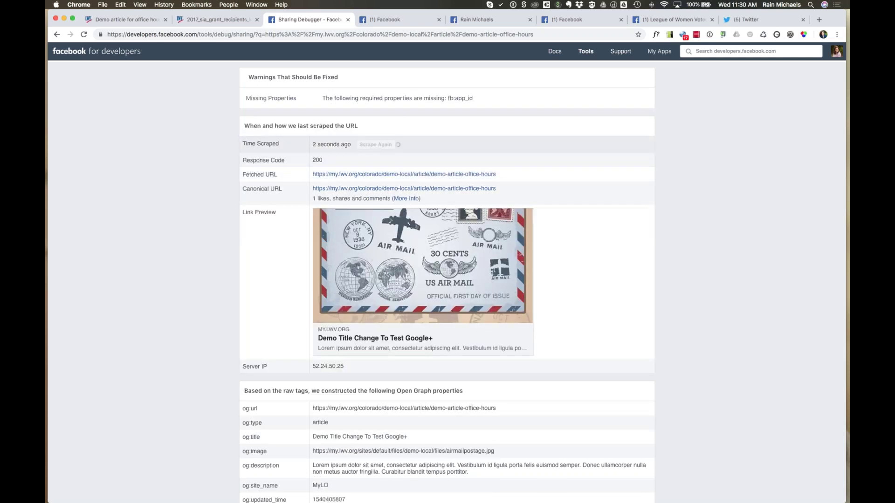
# - Look over the published article page and return to the Sharing Debugger results
pyautogui.click(126, 19)
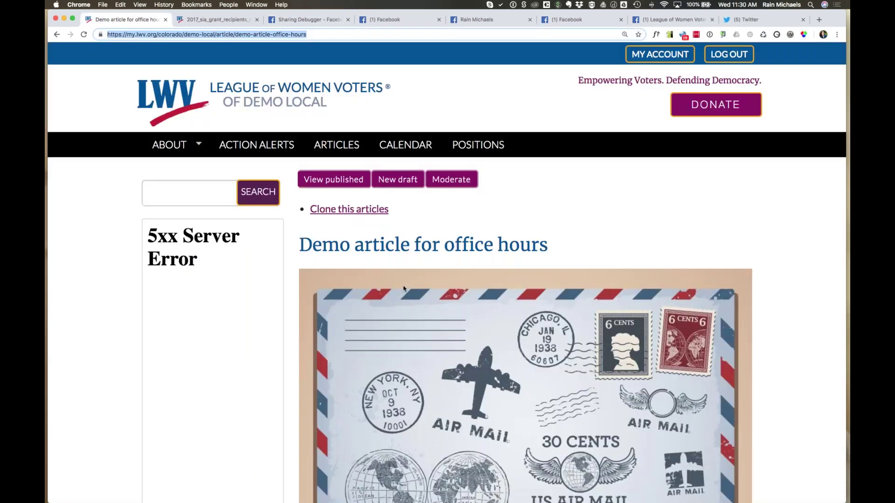
pyautogui.scroll(-10, 404, 288)
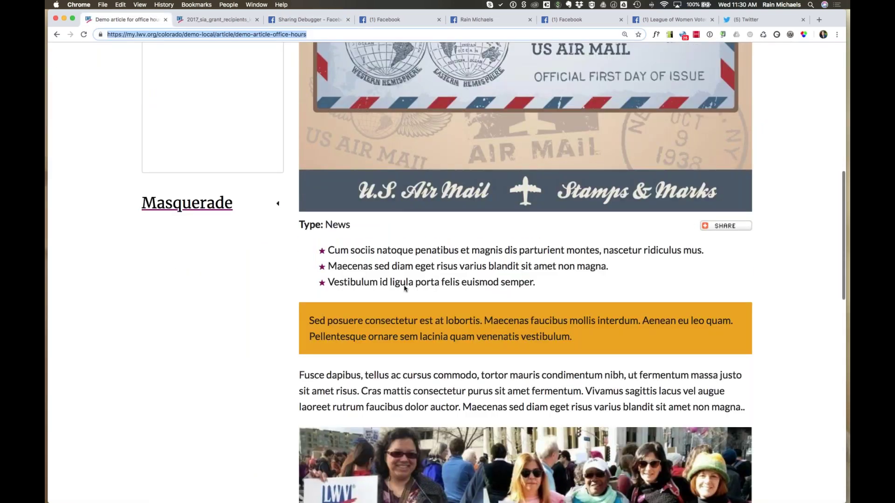
pyautogui.scroll(10, 404, 289)
pyautogui.press('super+3')
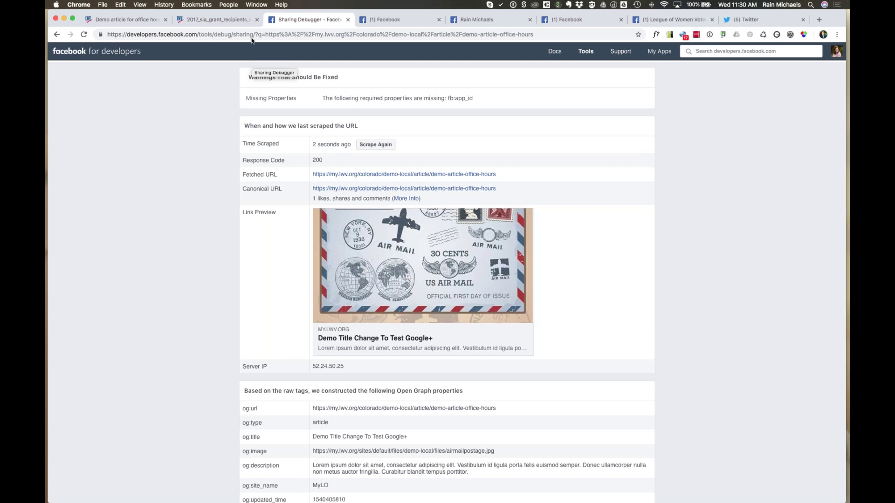
# - Open a new draft of the article for editing and examine the content title and description in its Open Graph meta tags
pyautogui.click(155, 24)
pyautogui.press('super+r')
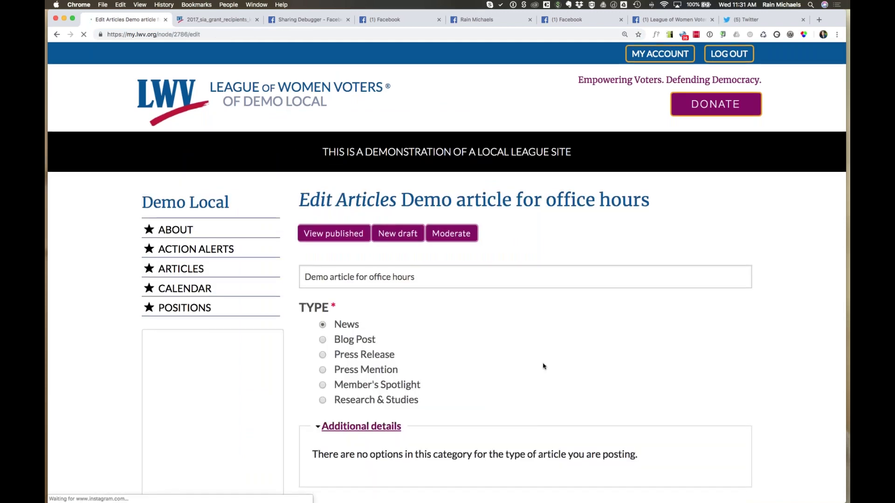
pyautogui.scroll(-20, 525, 273)
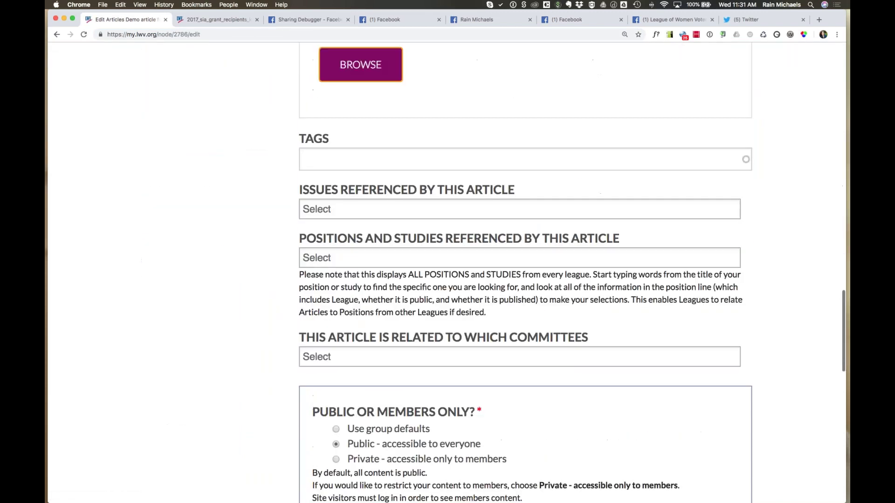
pyautogui.scroll(-15, 526, 273)
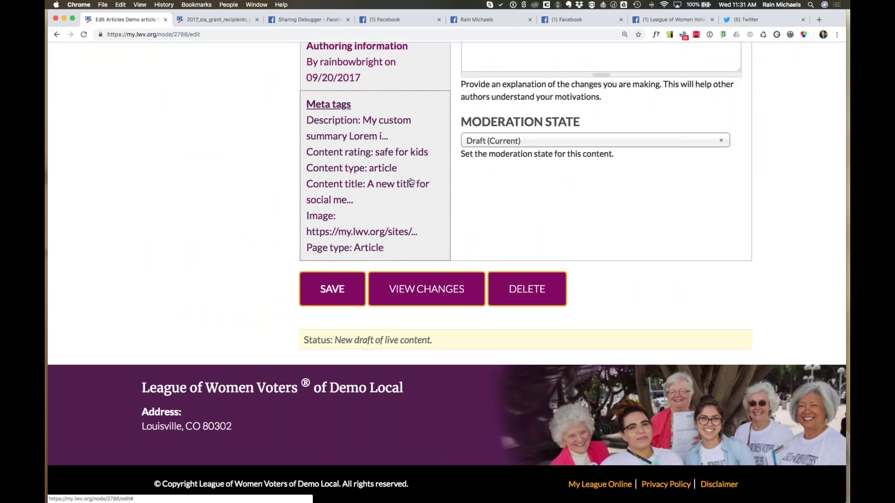
pyautogui.click(340, 175)
pyautogui.scroll(-10, 540, 343)
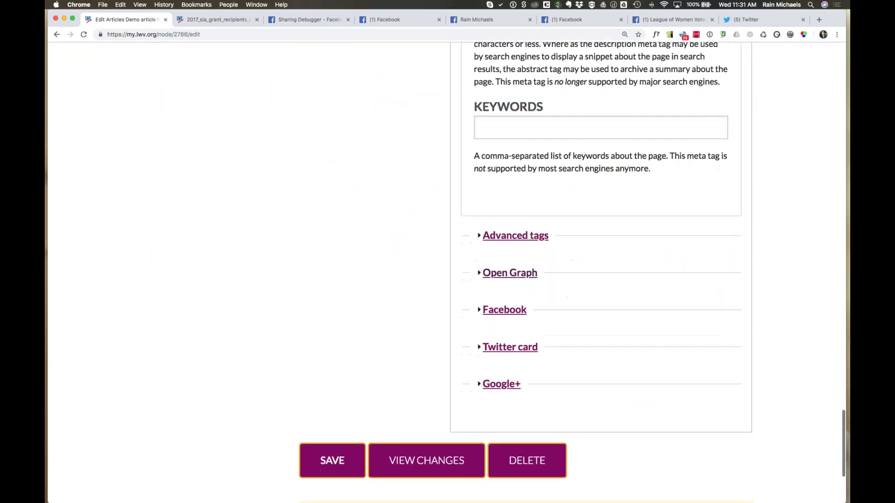
pyautogui.click(510, 273)
pyautogui.scroll(-8, 510, 272)
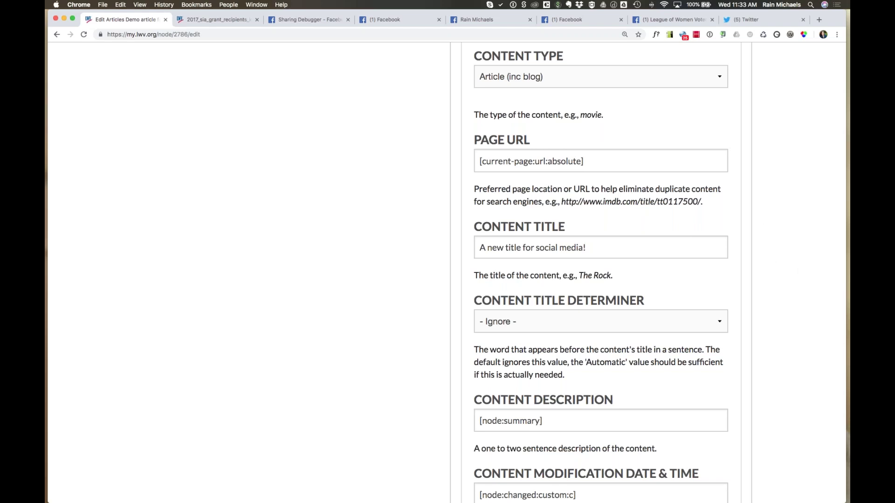
pyautogui.press('super+Tab')
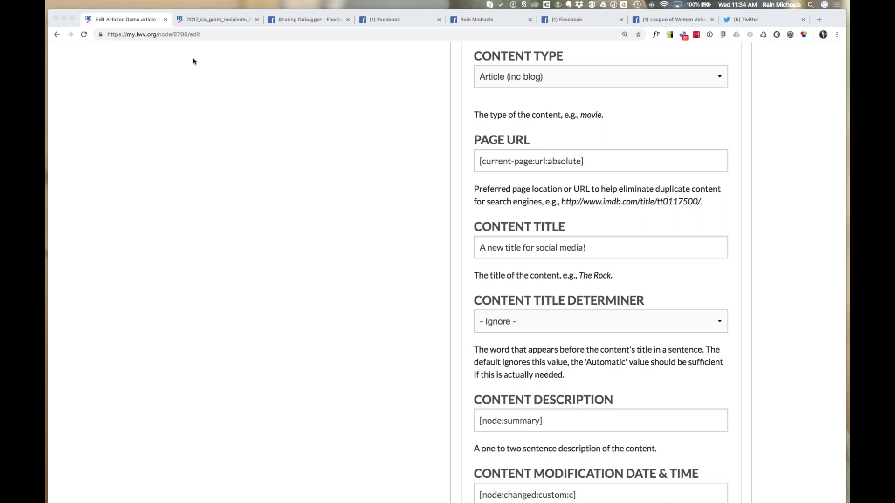
# - Leave the demo article's edit form and return to its published page
pyautogui.scroll(15, 197, 63)
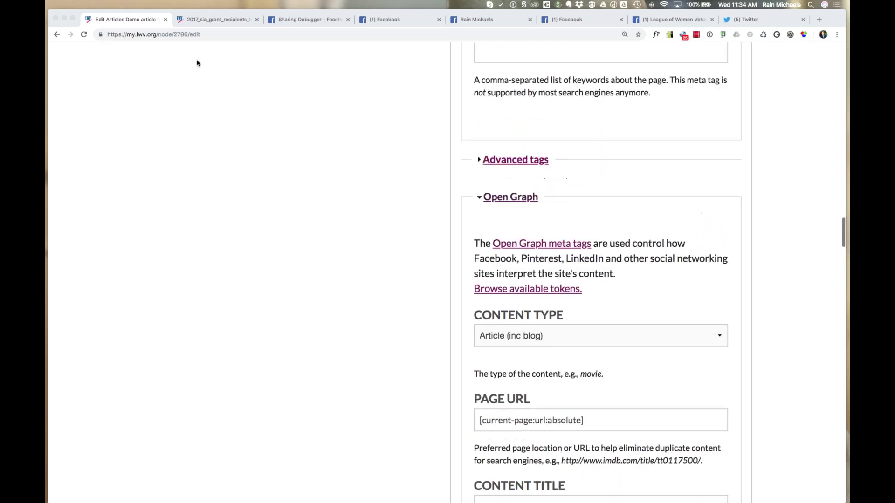
pyautogui.scroll(15, 197, 63)
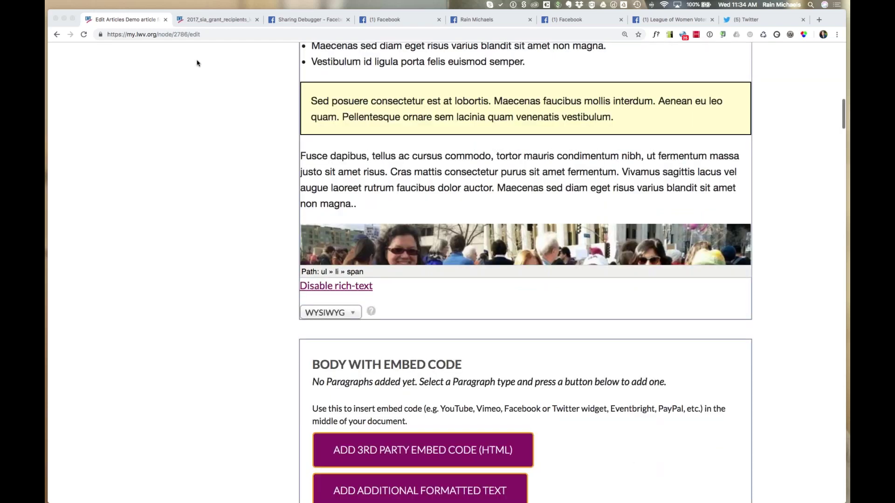
pyautogui.scroll(5, 197, 62)
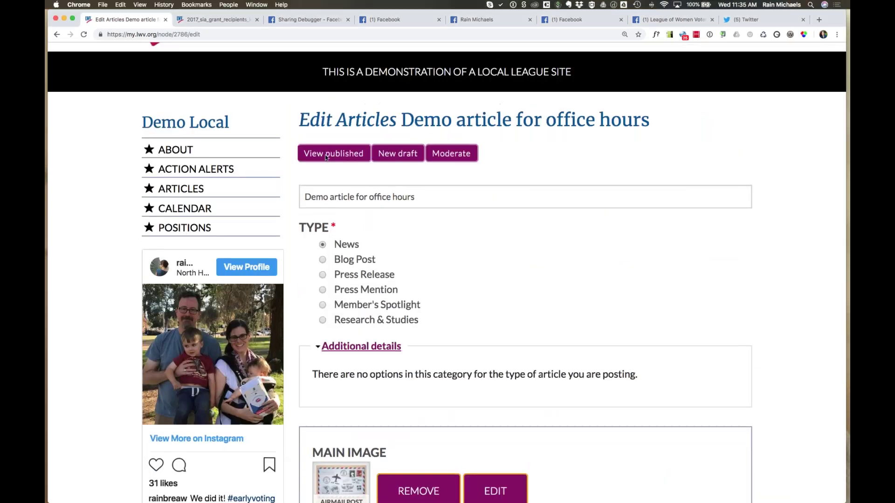
pyautogui.click(334, 156)
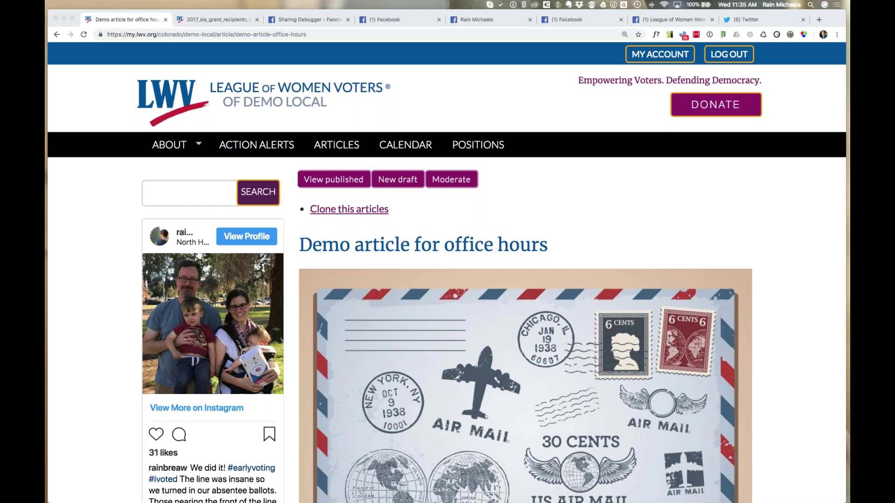
# - Switch to Sketch and examine the header, leading image area and primary topic of the email mockup
pyautogui.press('super+Tab')
pyautogui.press('Tab')
pyautogui.press('Tab')
pyautogui.press('Tab')
pyautogui.press('Tab')
pyautogui.press('Tab')
pyautogui.press('Tab')
pyautogui.press('Tab')
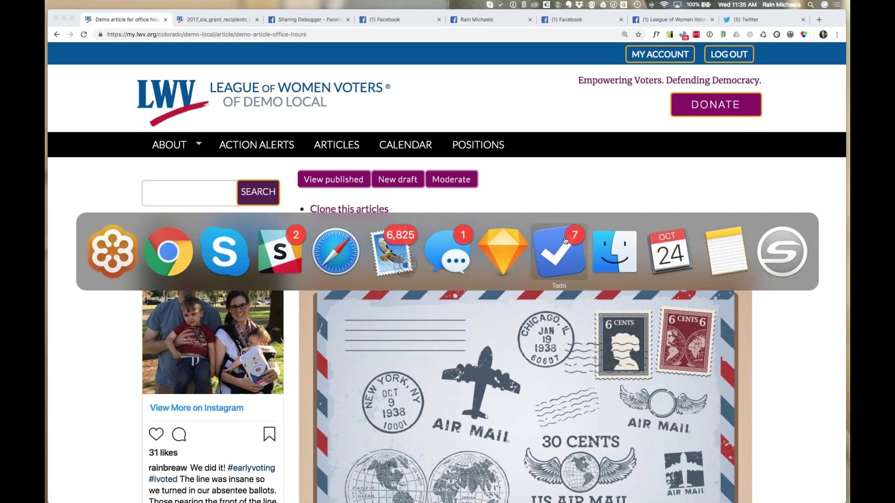
pyautogui.click(517, 248)
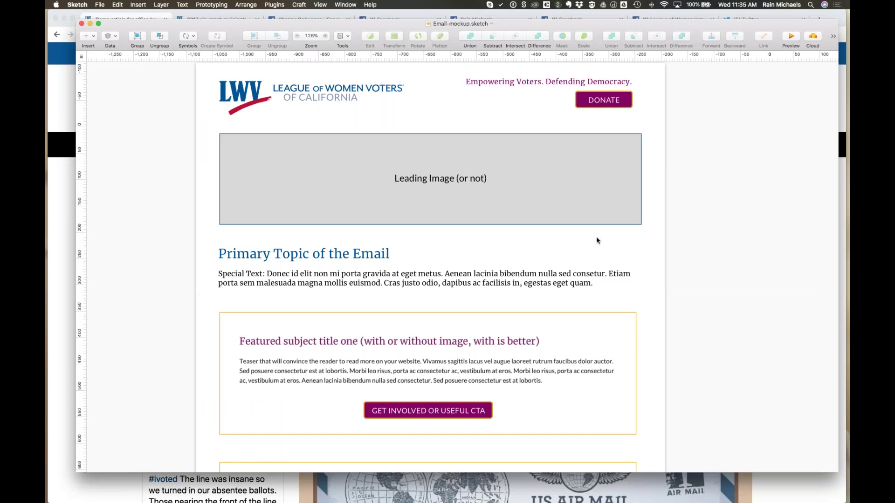
pyautogui.scroll(3, 597, 240)
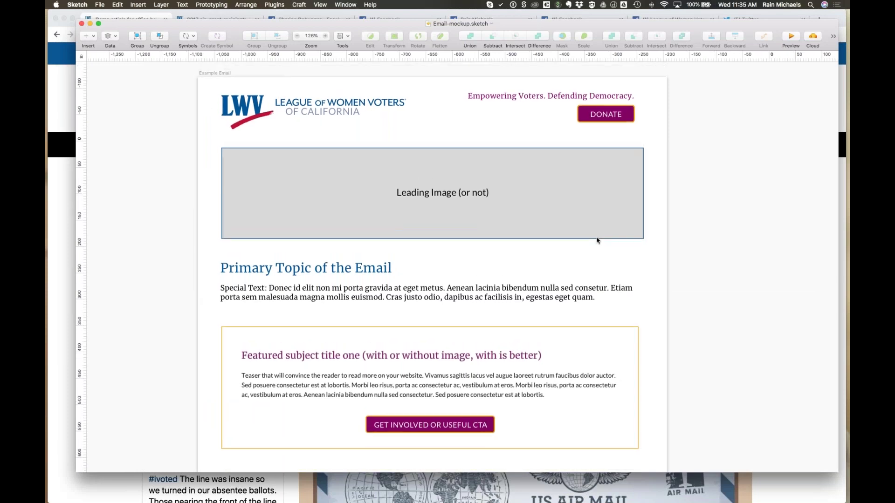
pyautogui.scroll(-2, 597, 240)
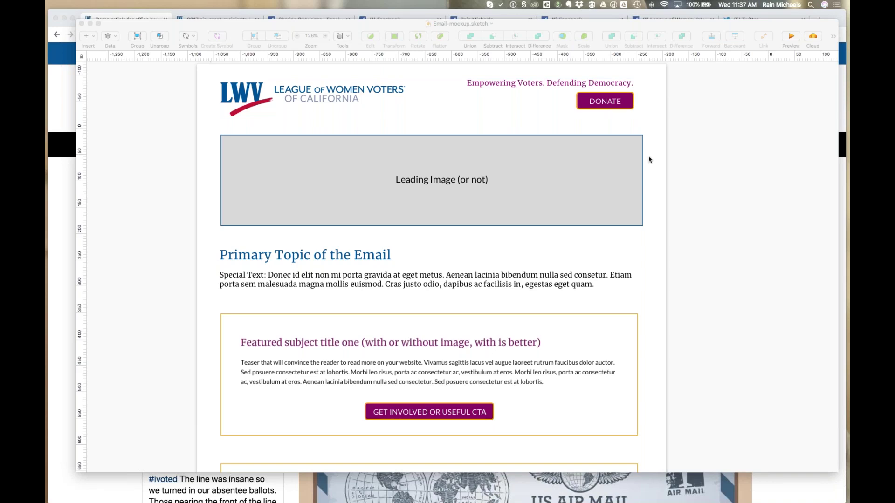
pyautogui.click(694, 463)
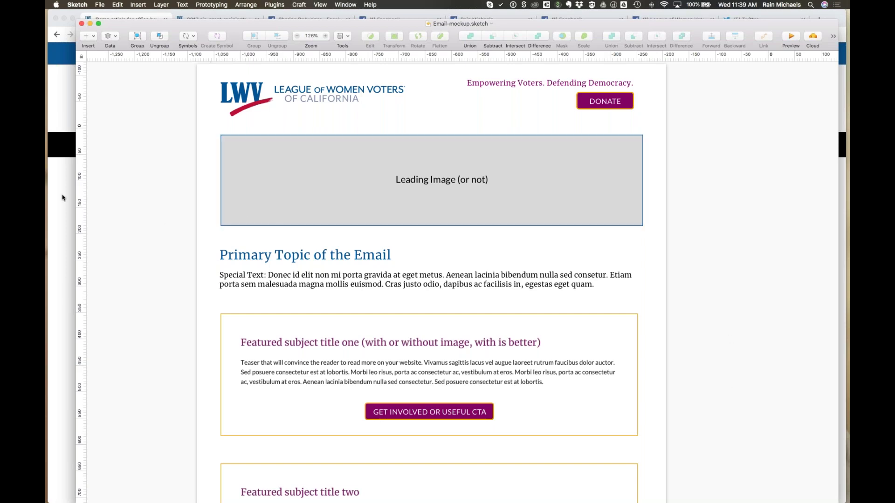
# - Switch back to the published article in Chrome and expand its sharing options to the full list of services
pyautogui.press('super+Tab')
pyautogui.scroll(-2, 593, 287)
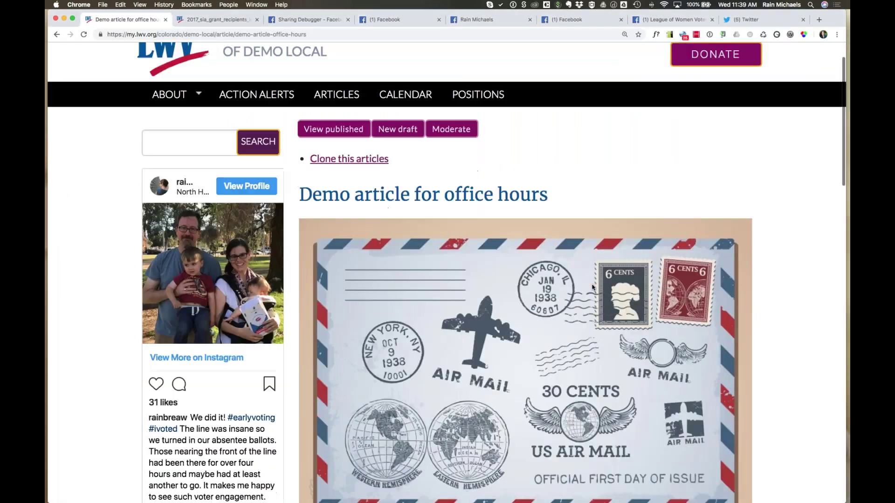
pyautogui.scroll(-10, 593, 287)
pyautogui.moveTo(725, 376)
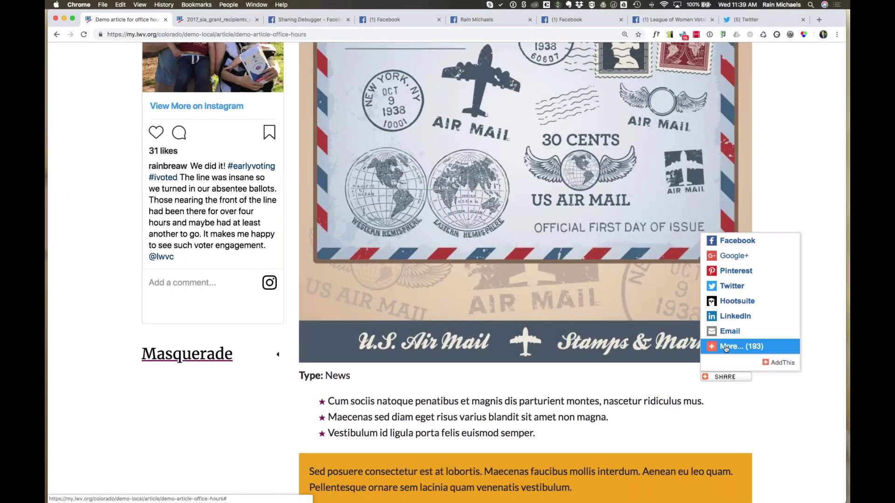
pyautogui.click(726, 347)
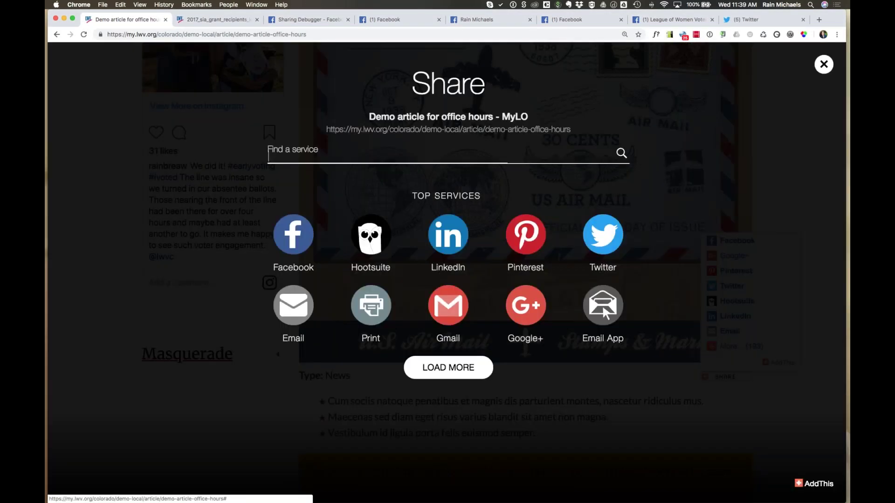
pyautogui.click(422, 366)
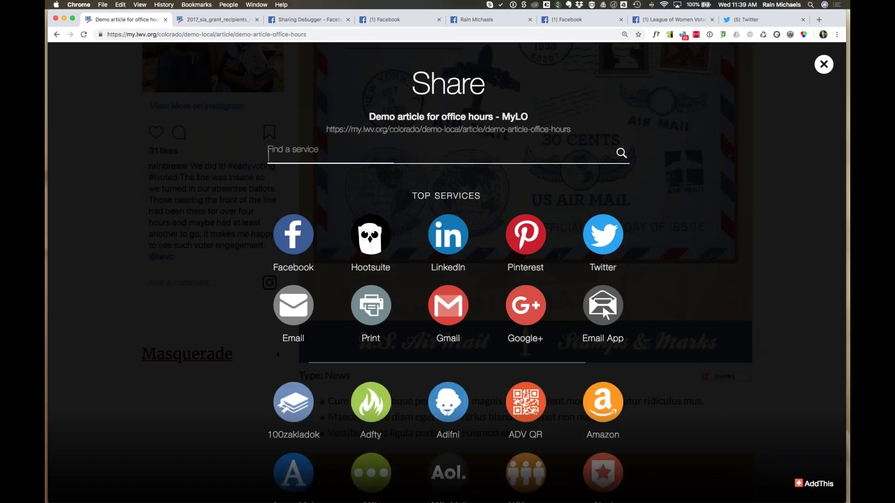
# - Browse the additional sharing services offered for the article, and close the Share overlay
pyautogui.scroll(-4, 421, 366)
pyautogui.scroll(-10, 605, 162)
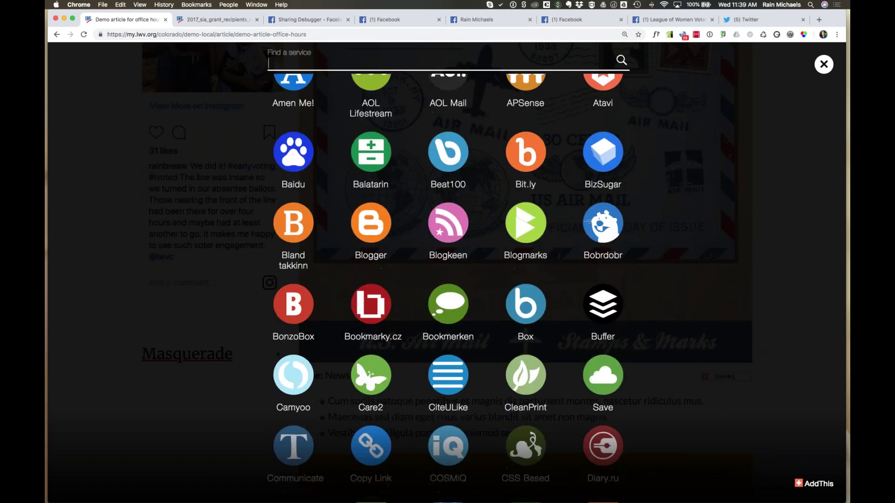
pyautogui.scroll(-6, 448, 271)
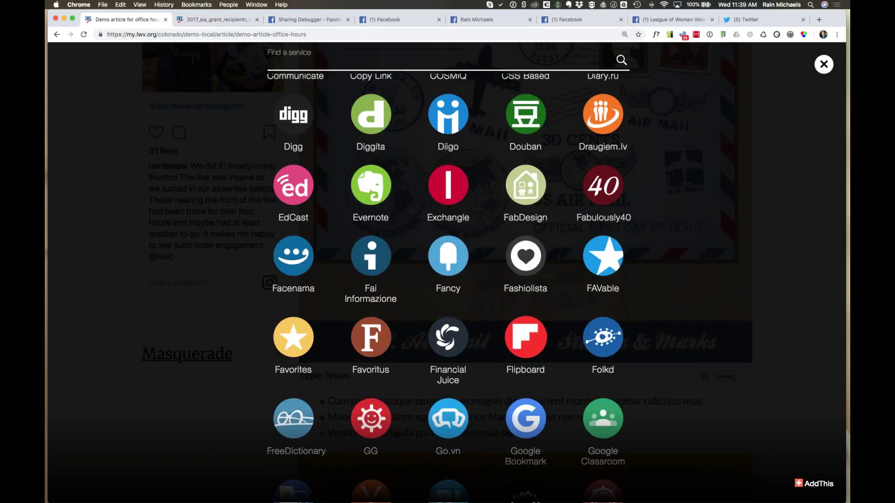
pyautogui.scroll(-3, 446, 288)
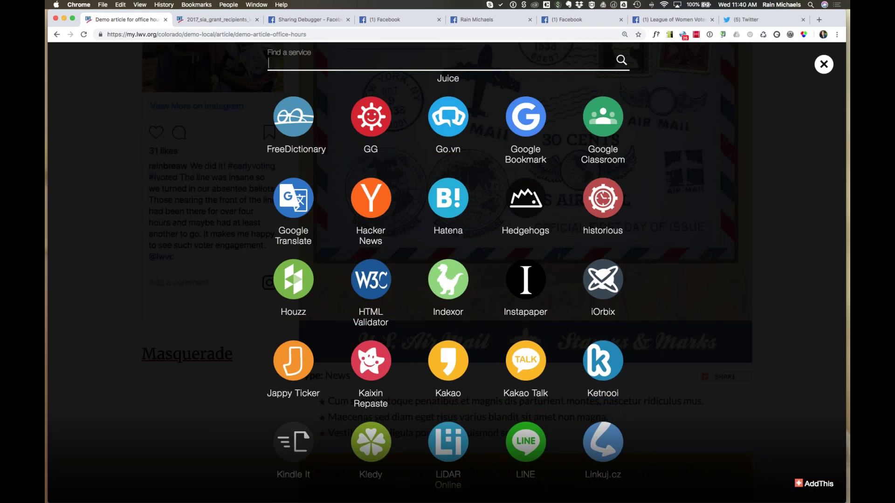
pyautogui.scroll(-2, 448, 280)
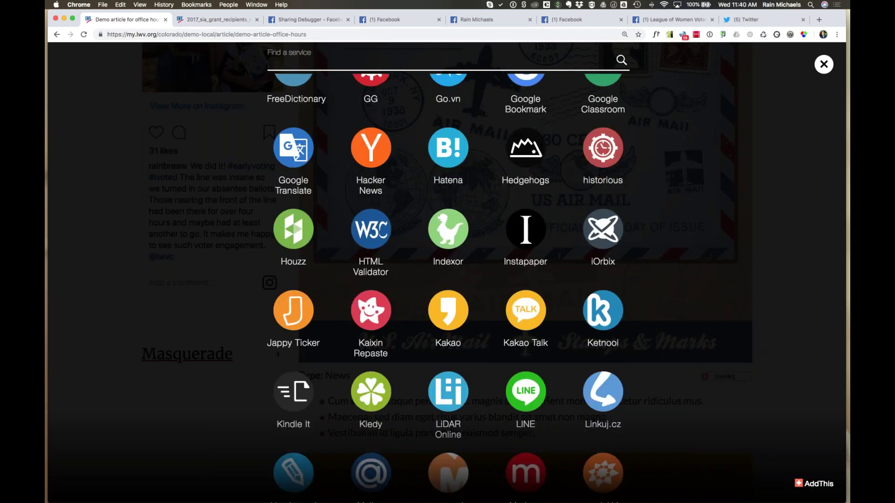
pyautogui.scroll(-4, 446, 288)
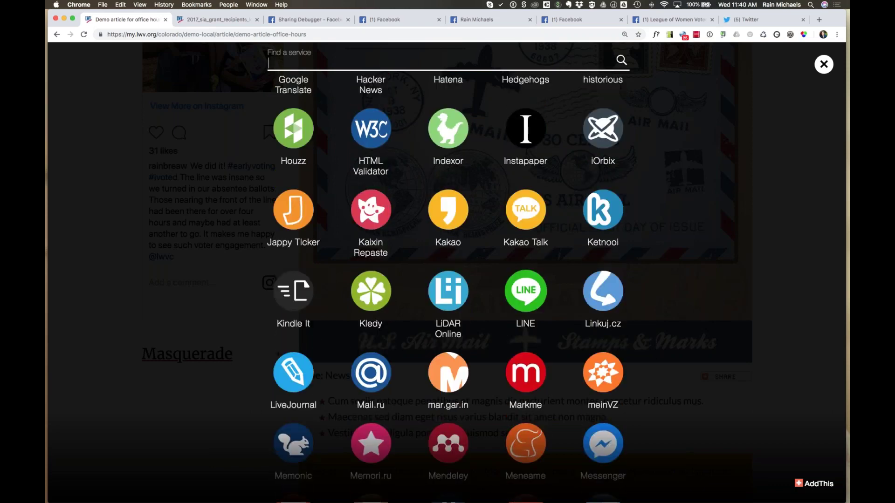
pyautogui.scroll(-6, 447, 280)
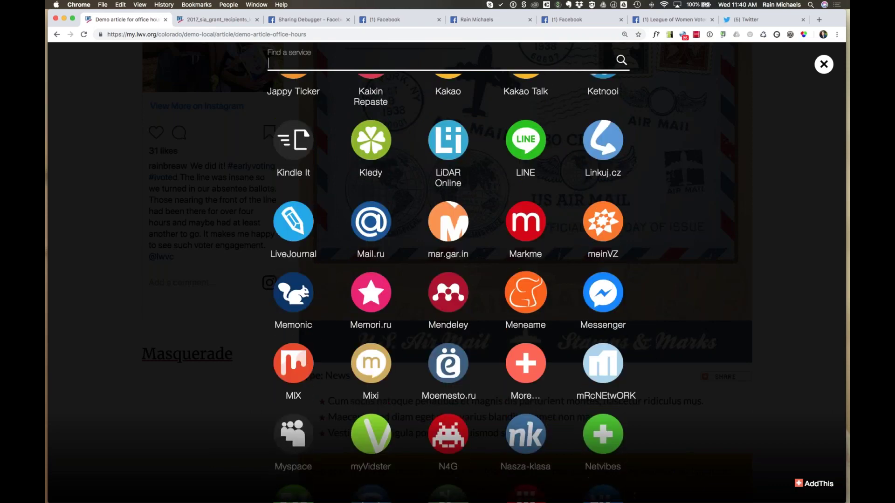
pyautogui.scroll(-2, 447, 279)
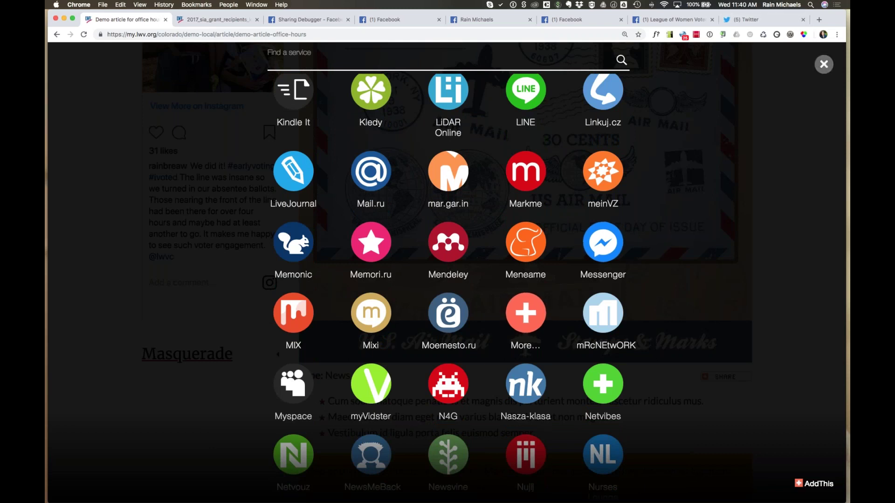
pyautogui.click(824, 64)
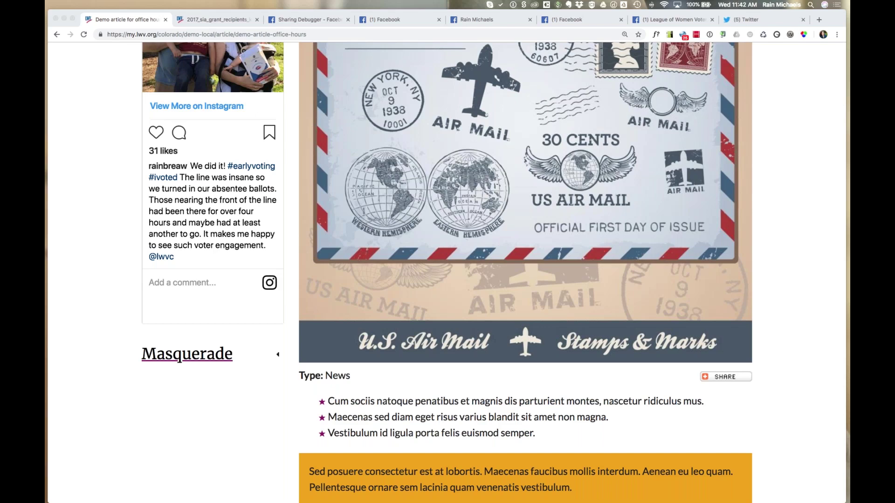
# - Return to the email mockup in Sketch and examine its primary topic, featured subject sections and call-to-action buttons
pyautogui.press('super+Tab')
pyautogui.press('super+Tab')
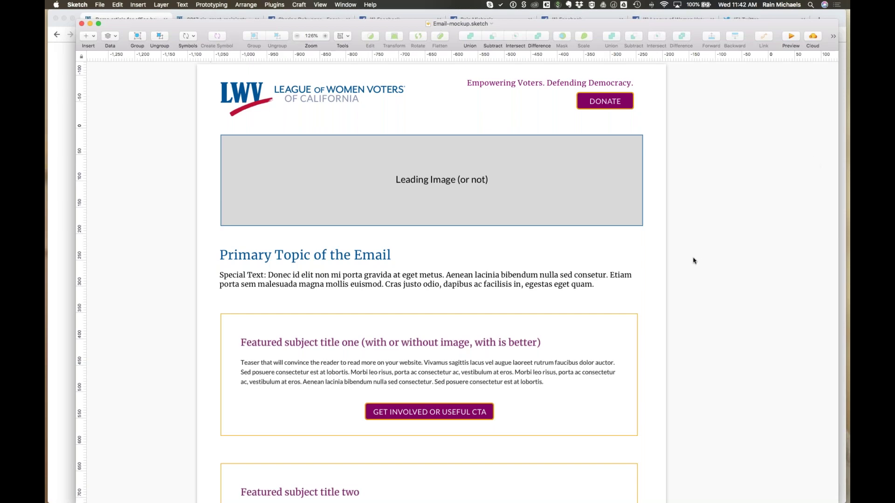
pyautogui.scroll(-1, 693, 261)
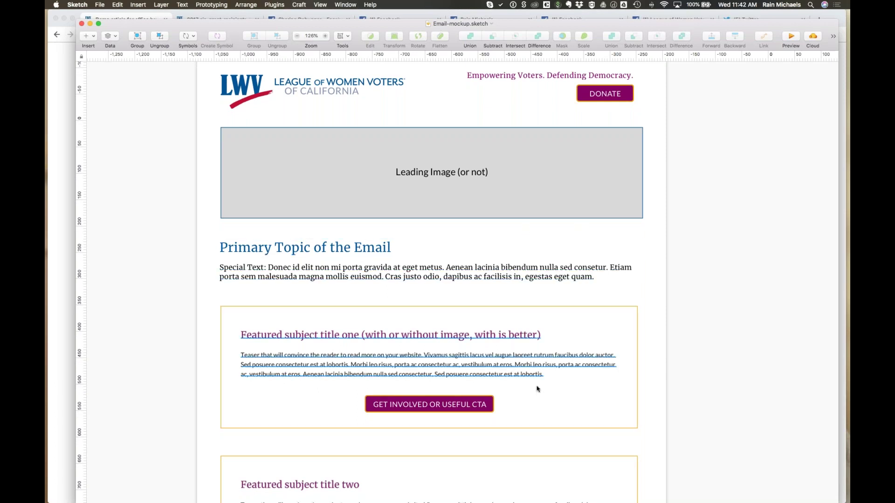
pyautogui.scroll(-1, 728, 402)
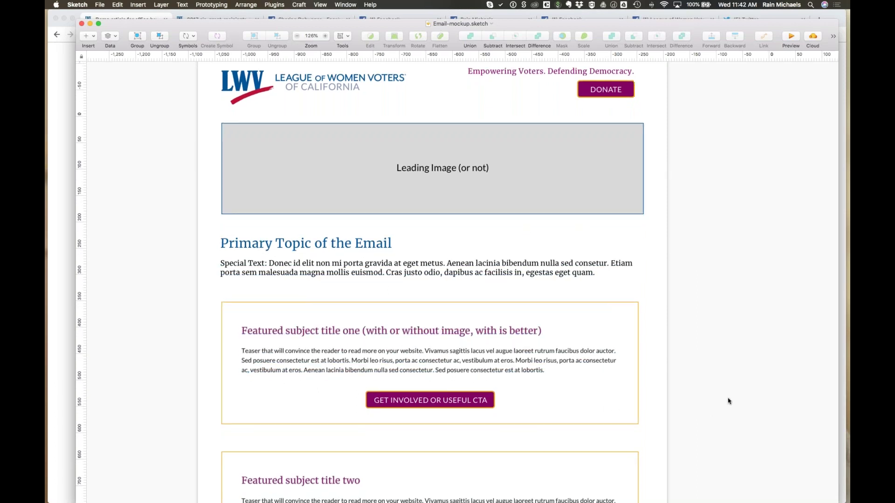
pyautogui.scroll(-5, 729, 401)
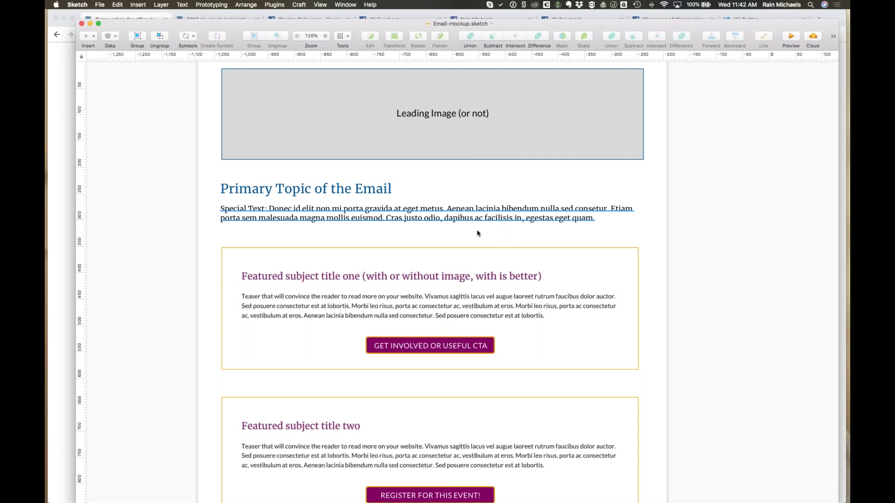
pyautogui.scroll(-2, 475, 233)
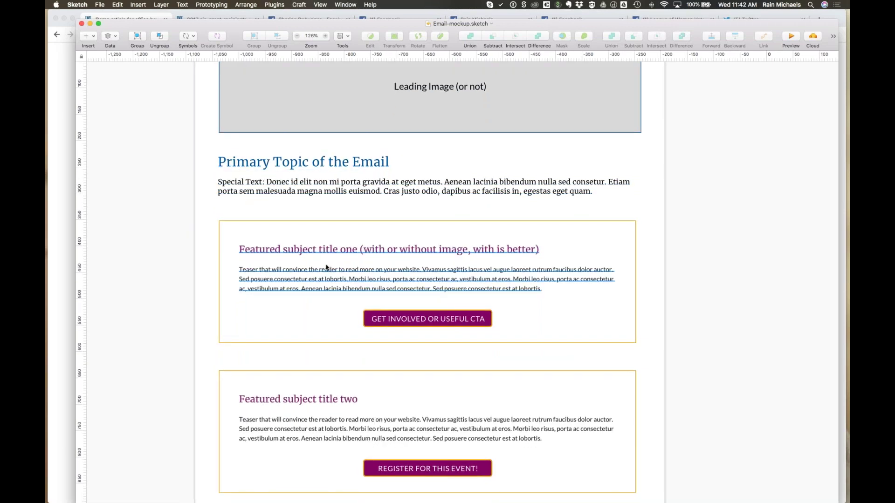
pyautogui.scroll(-5, 327, 268)
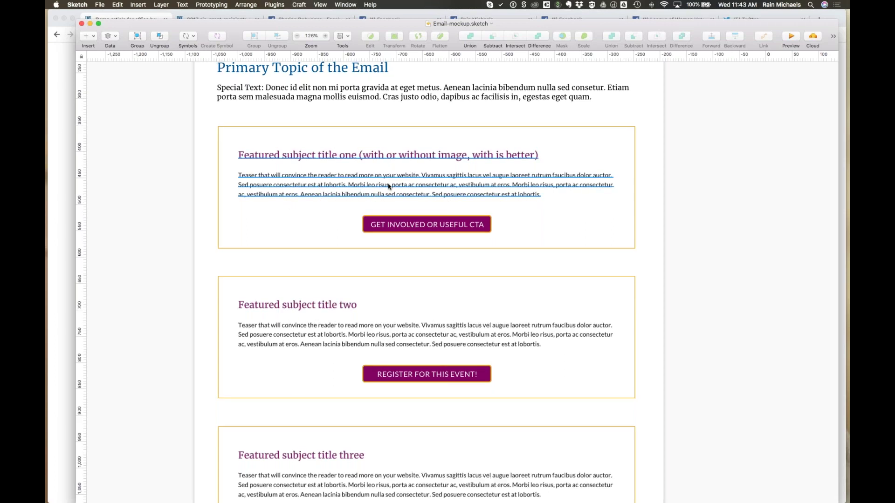
pyautogui.scroll(-2, 346, 150)
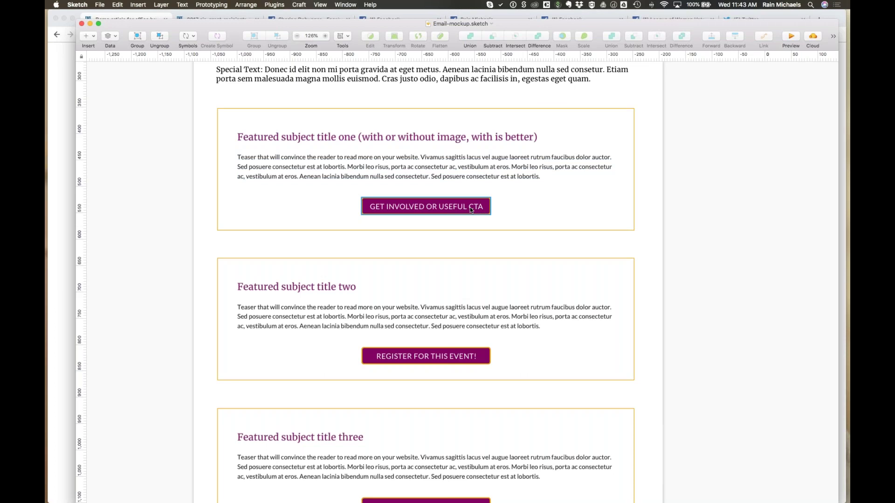
pyautogui.scroll(-3, 568, 375)
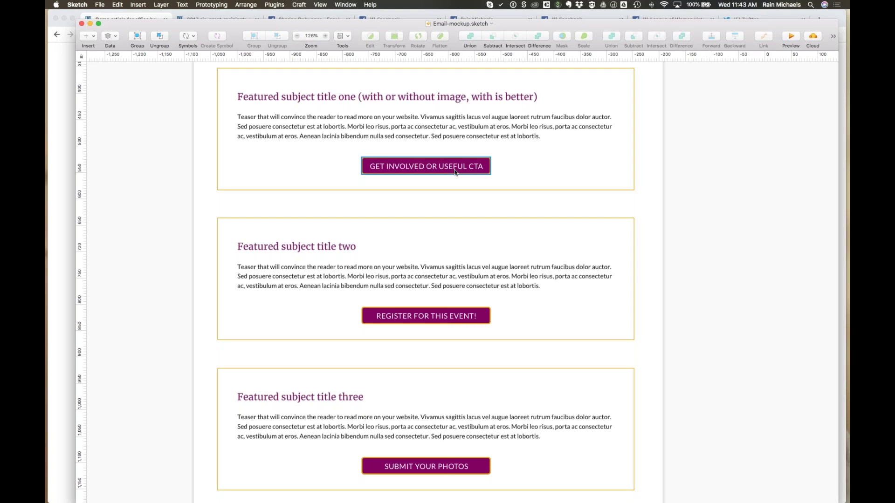
pyautogui.press('Escape')
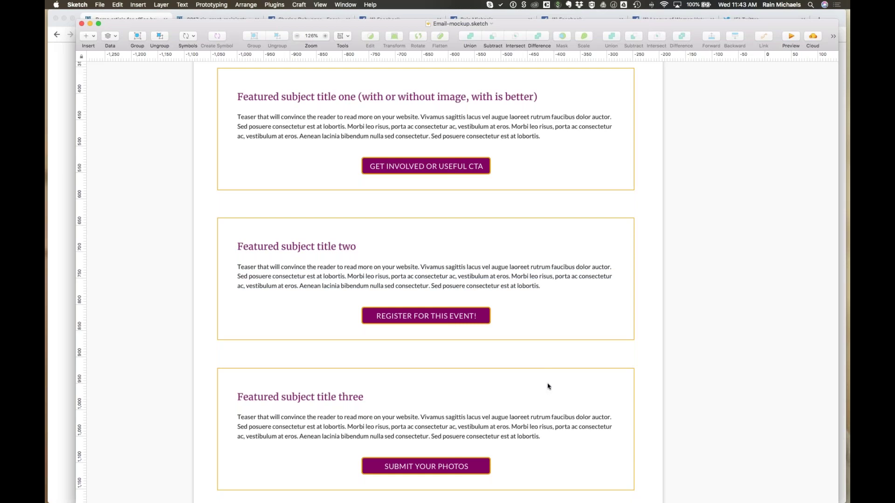
# - Examine the email mockup's footer up close, including social links, contact details and unsubscribe link, and return to the featured sections
pyautogui.scroll(-2, 548, 386)
pyautogui.scroll(-5, 548, 387)
pyautogui.scroll(5, 480, 449)
pyautogui.scroll(5, 478, 448)
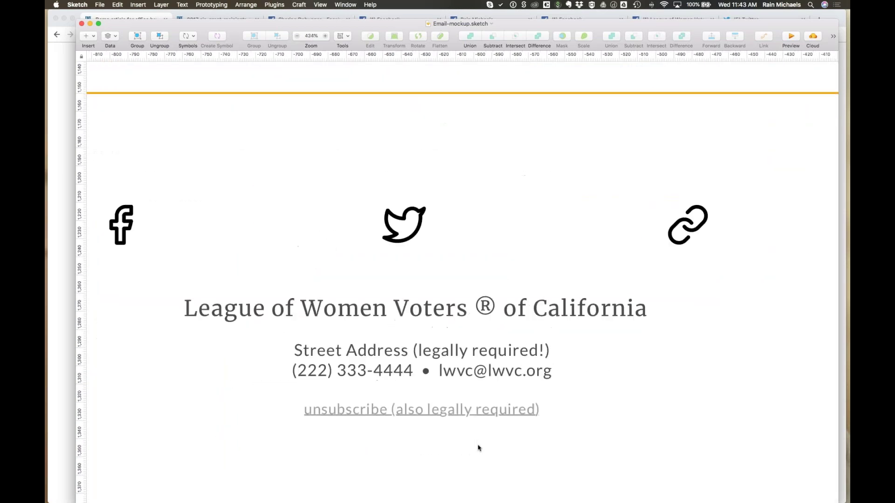
pyautogui.scroll(3, 478, 447)
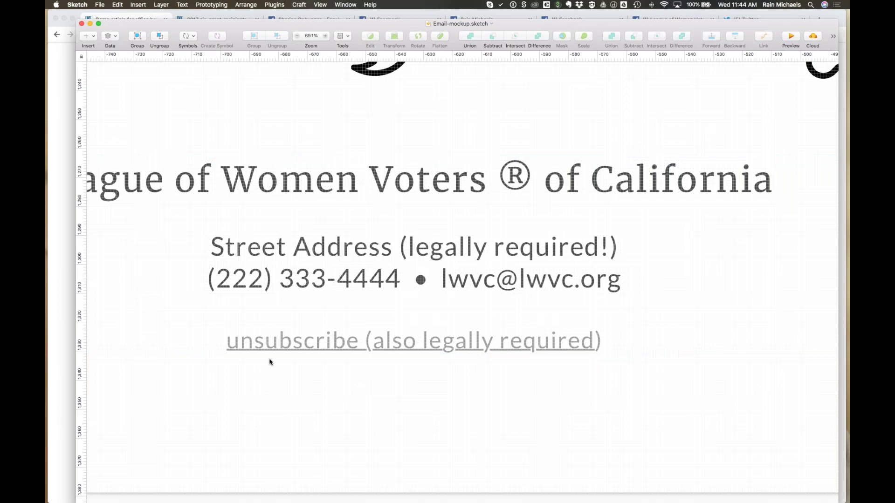
pyautogui.scroll(-5, 270, 362)
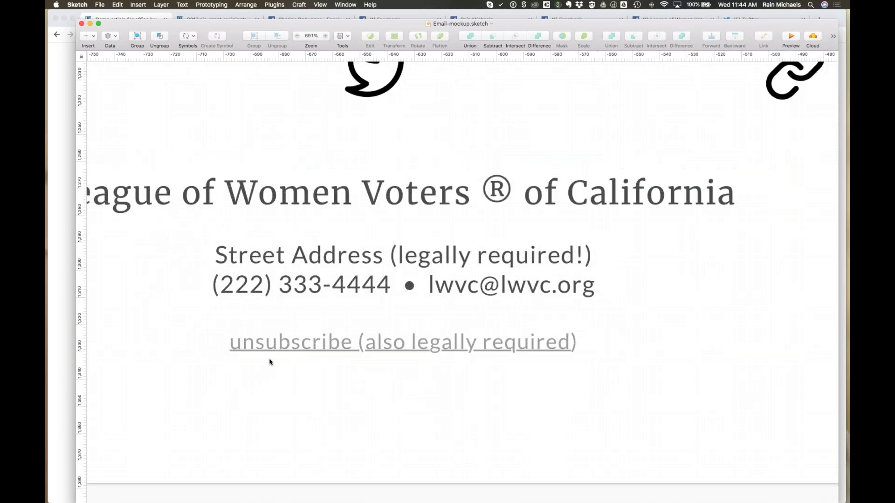
pyautogui.scroll(-6, 273, 365)
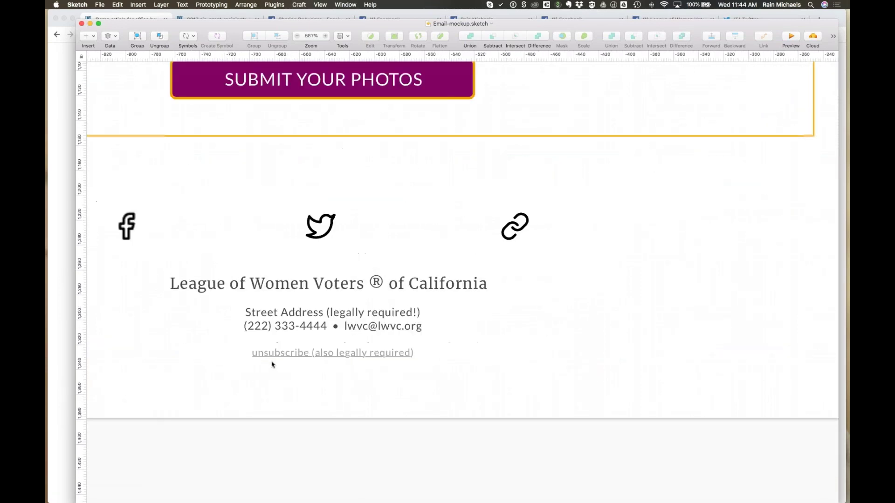
pyautogui.scroll(-8, 273, 364)
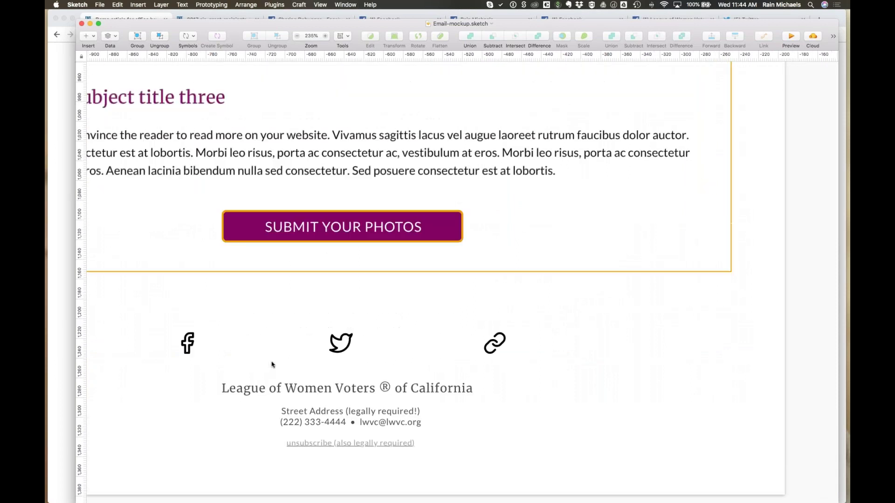
pyautogui.scroll(5, 272, 365)
pyautogui.hscroll(-4, 272, 365)
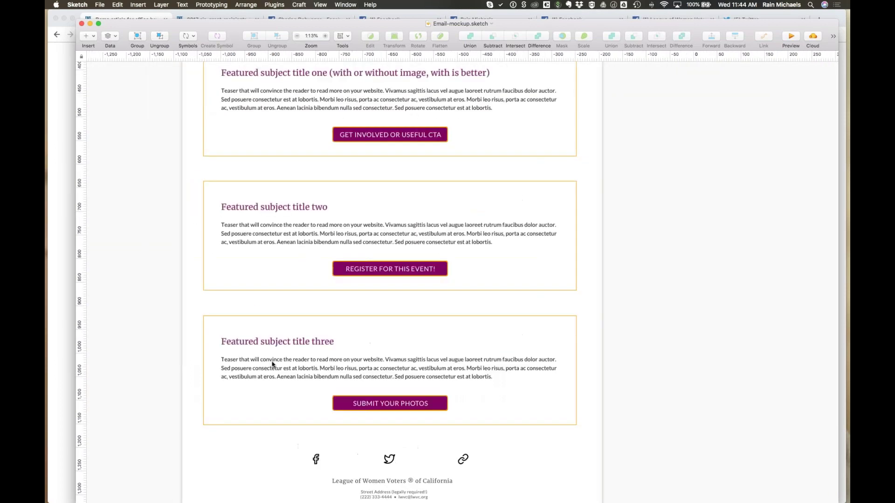